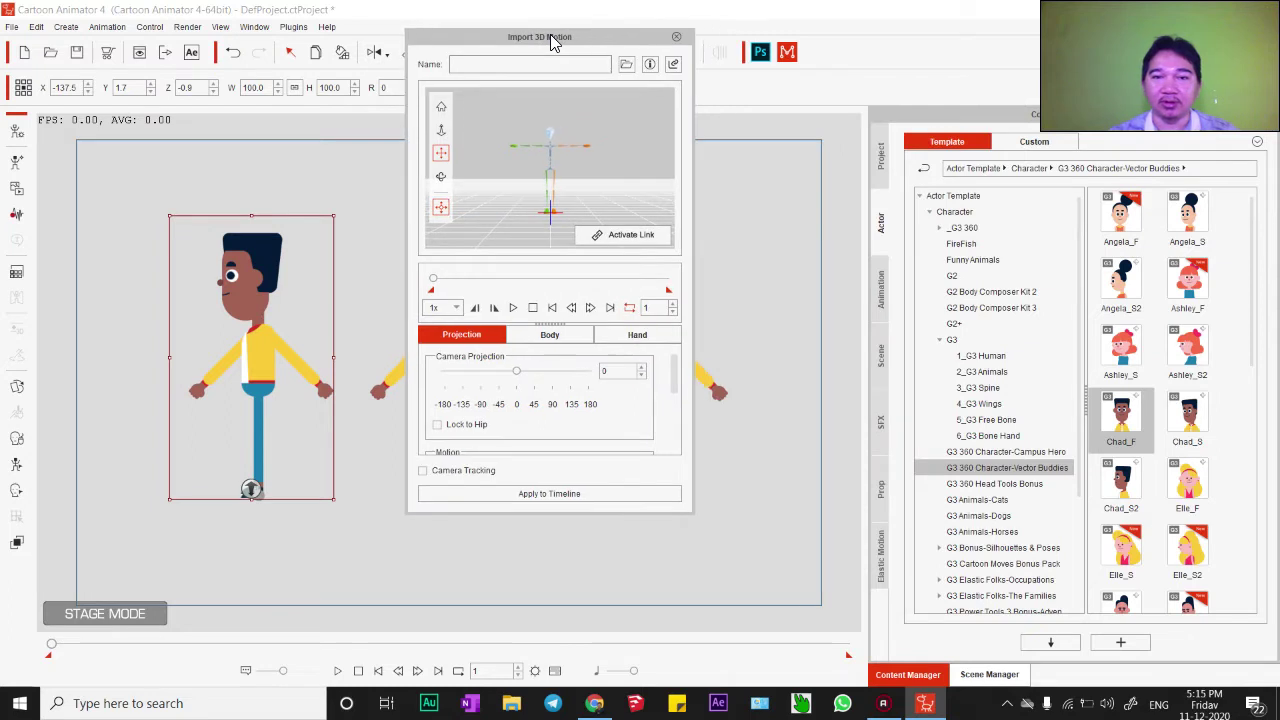
- Load the Dance template from the 3D Motion animation library onto the side-view character
click(880, 290)
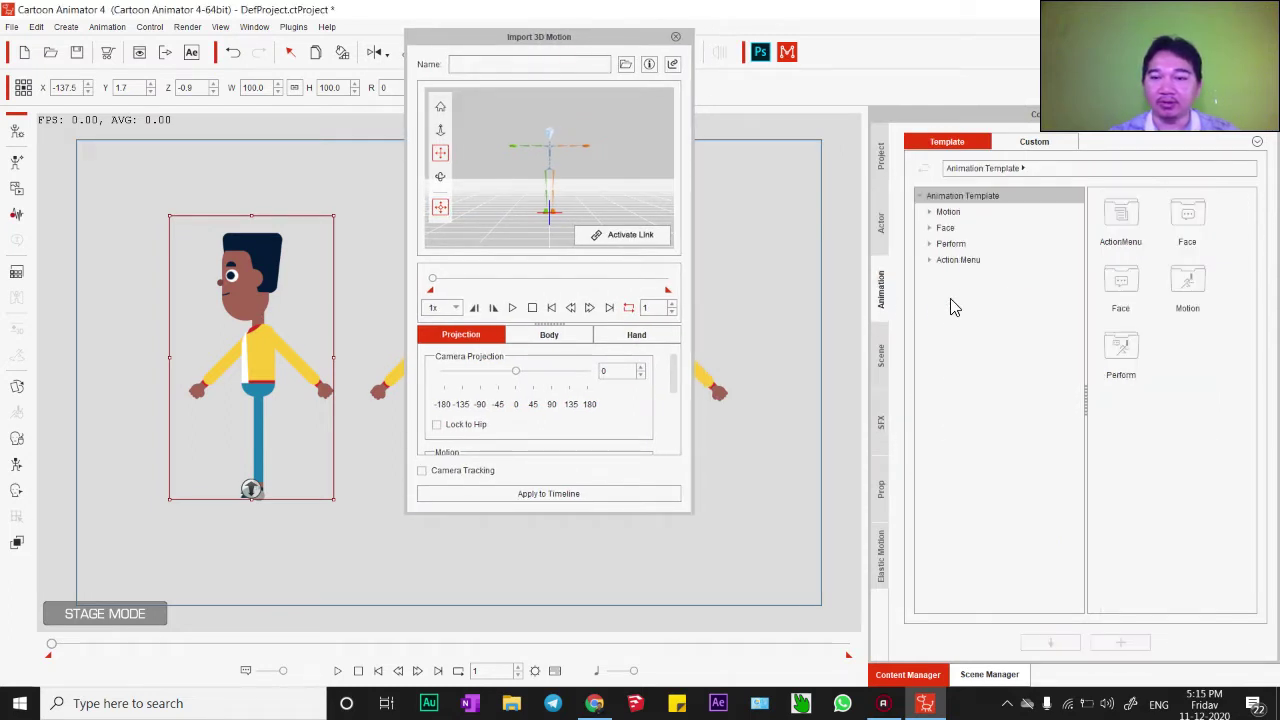
click(929, 212)
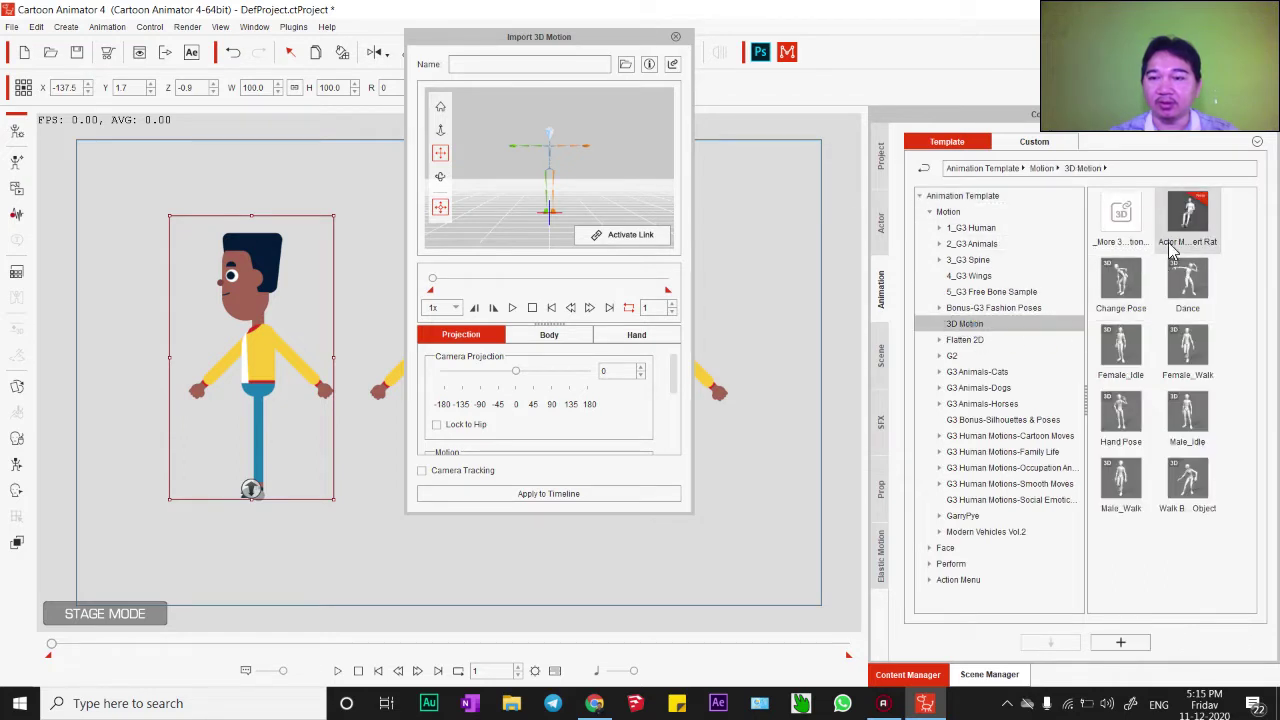
drag(589, 37, 740, 80)
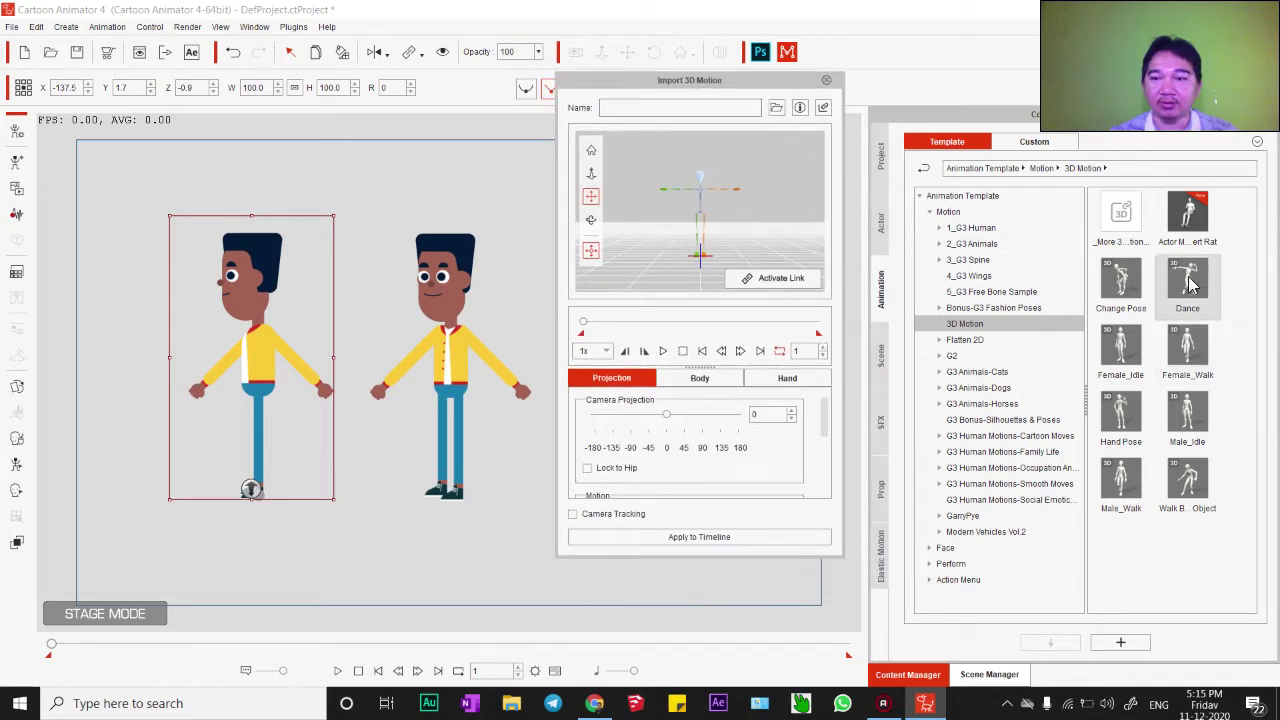
drag(1190, 288, 258, 358)
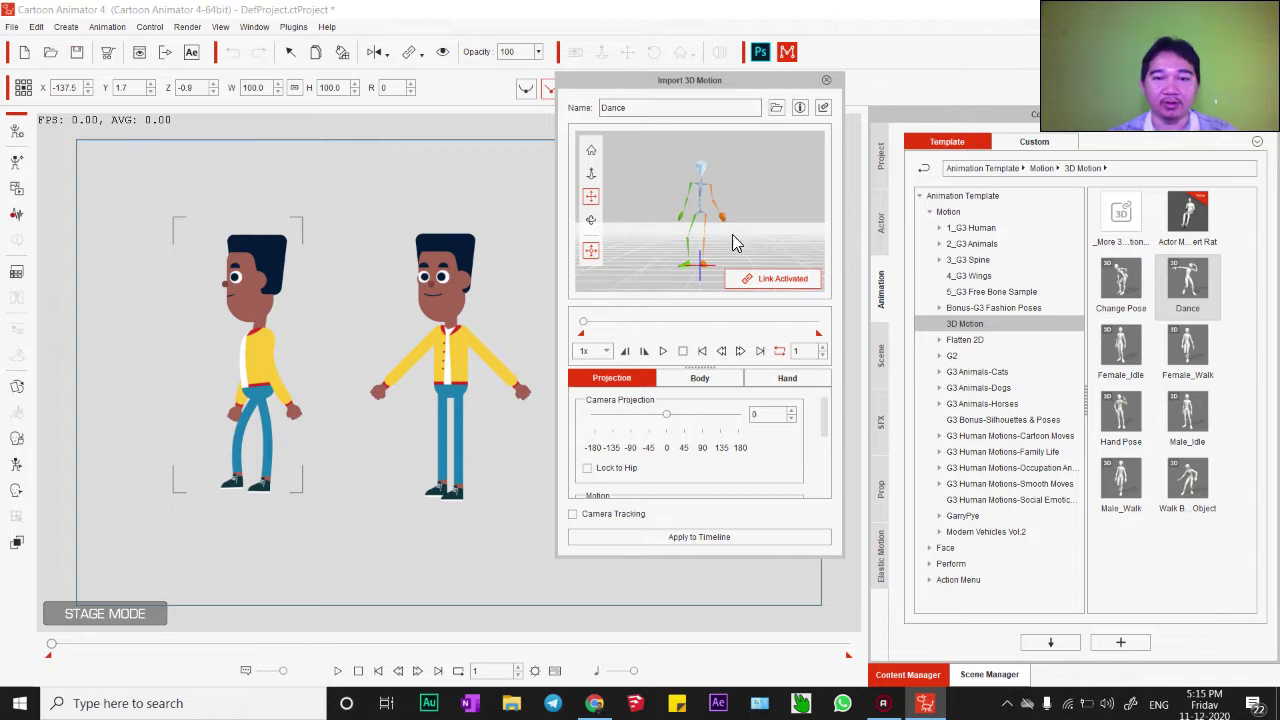
- Rotate the Dance motion's camera projection to about -93 degrees and play its preview linked to the side-view character
drag(733, 243, 673, 343)
click(665, 351)
drag(722, 232, 660, 243)
click(781, 280)
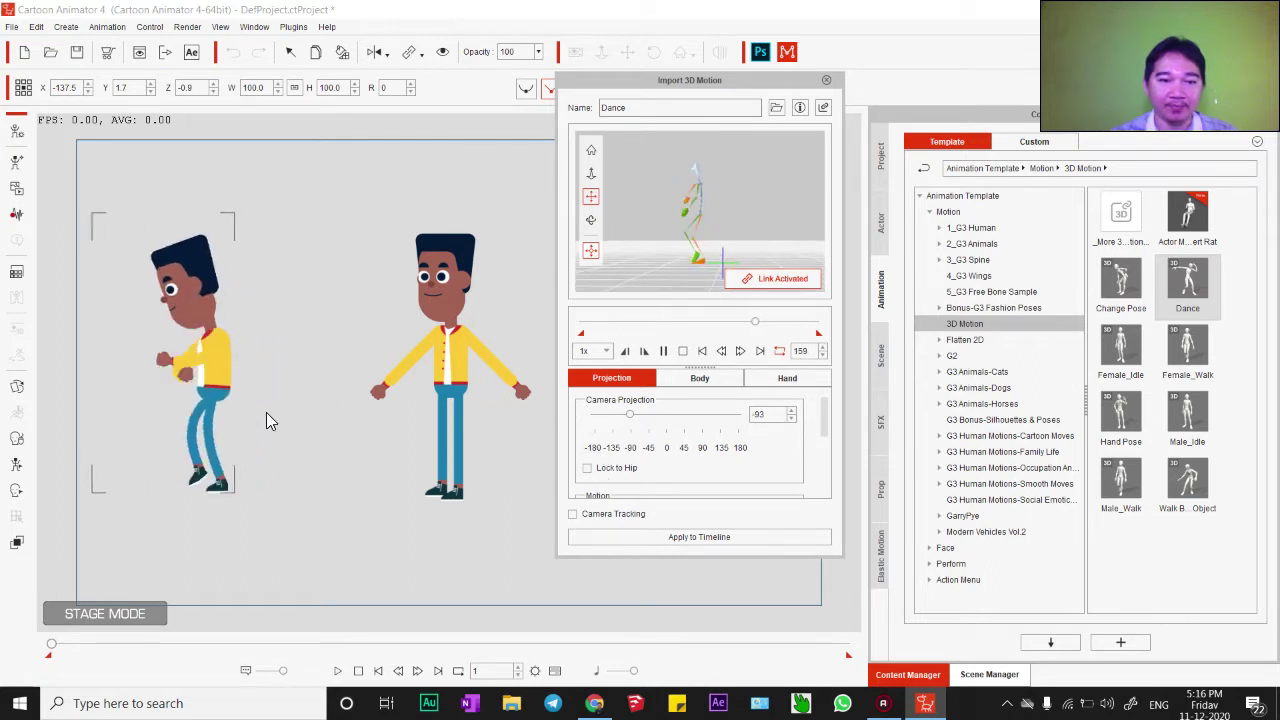
- Enable Lock to Hip and Root Motion for the Dance motion, comparing the preview with Root Motion on and off
click(588, 469)
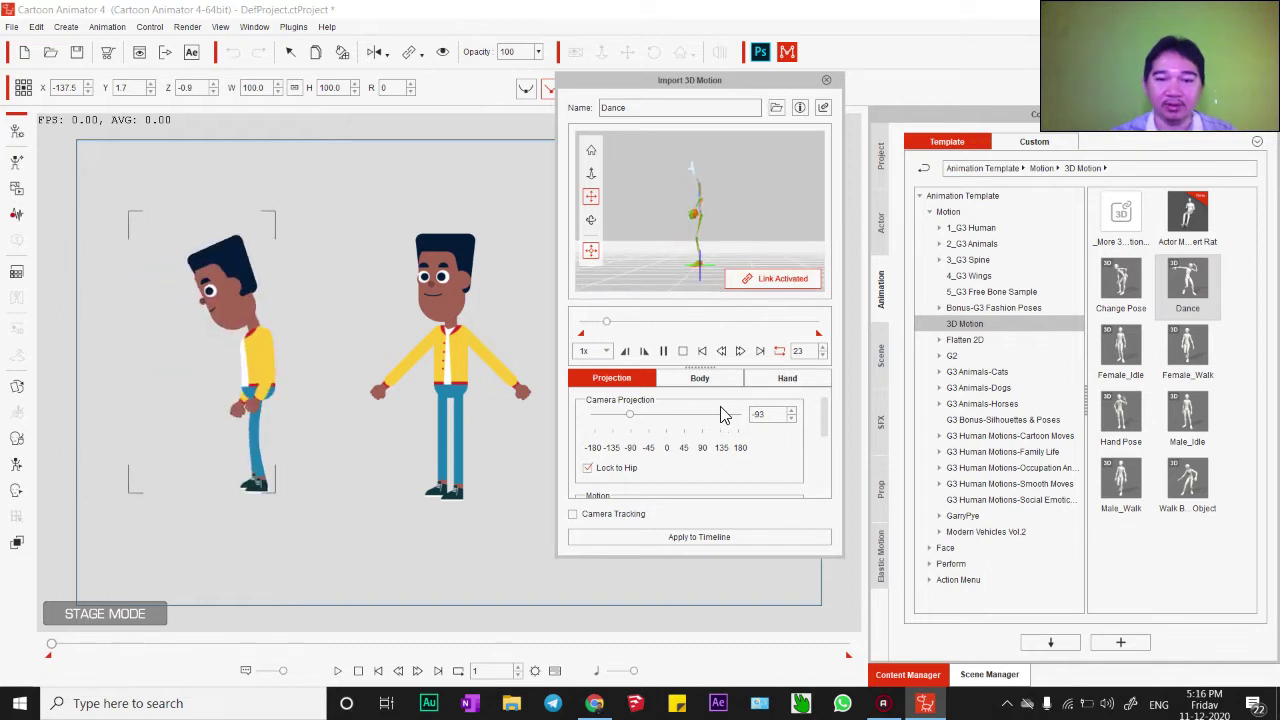
drag(826, 428, 826, 486)
click(588, 458)
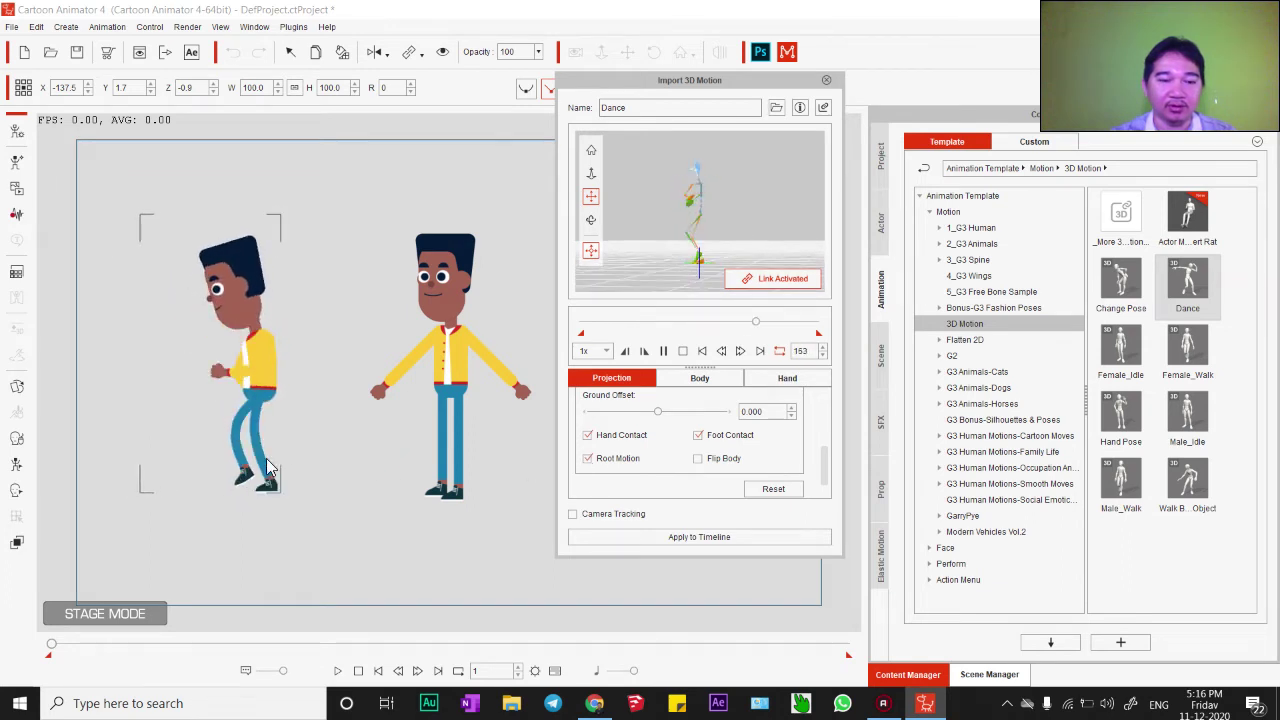
click(587, 460)
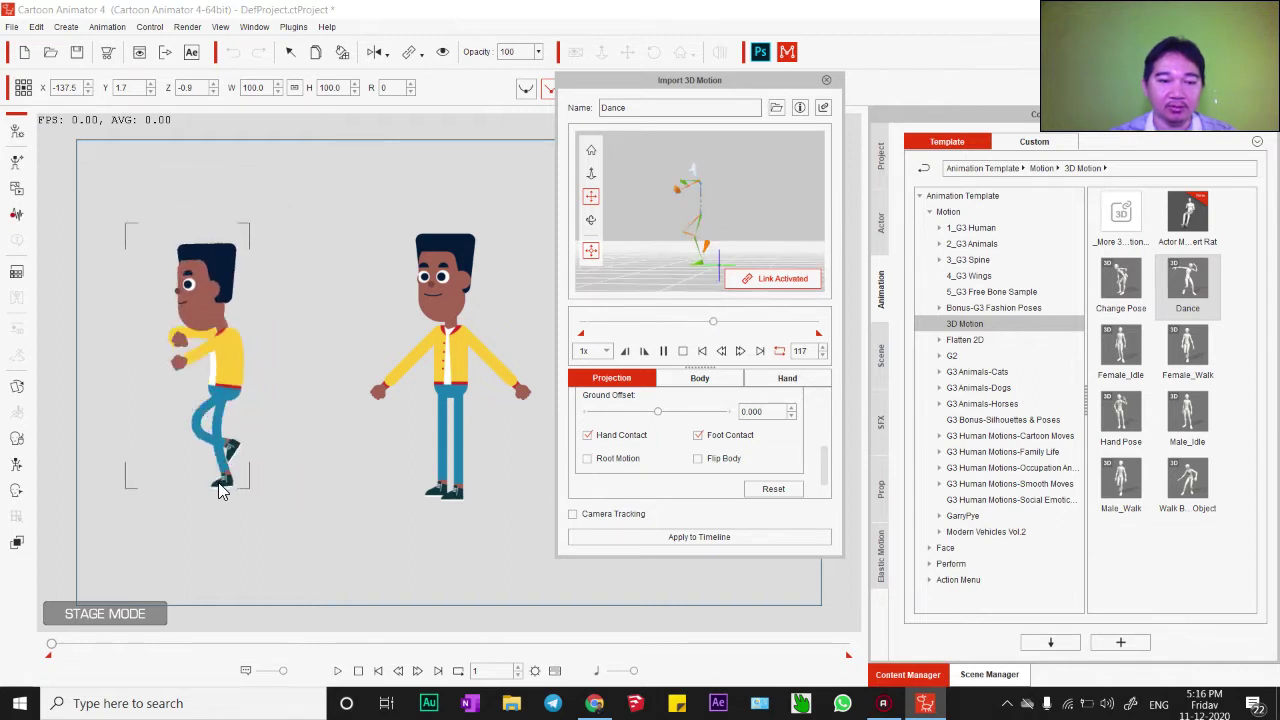
click(587, 459)
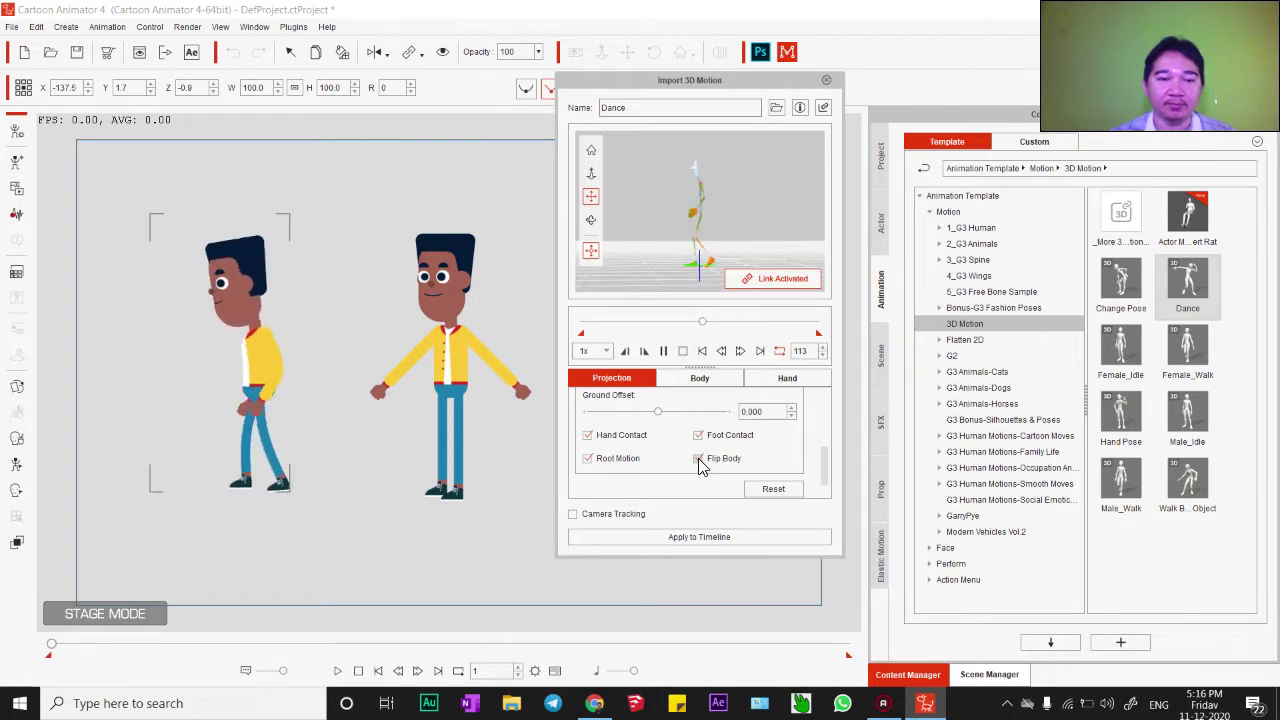
- Try Root Motion off and on in the running preview, and disable Flip Body
click(588, 458)
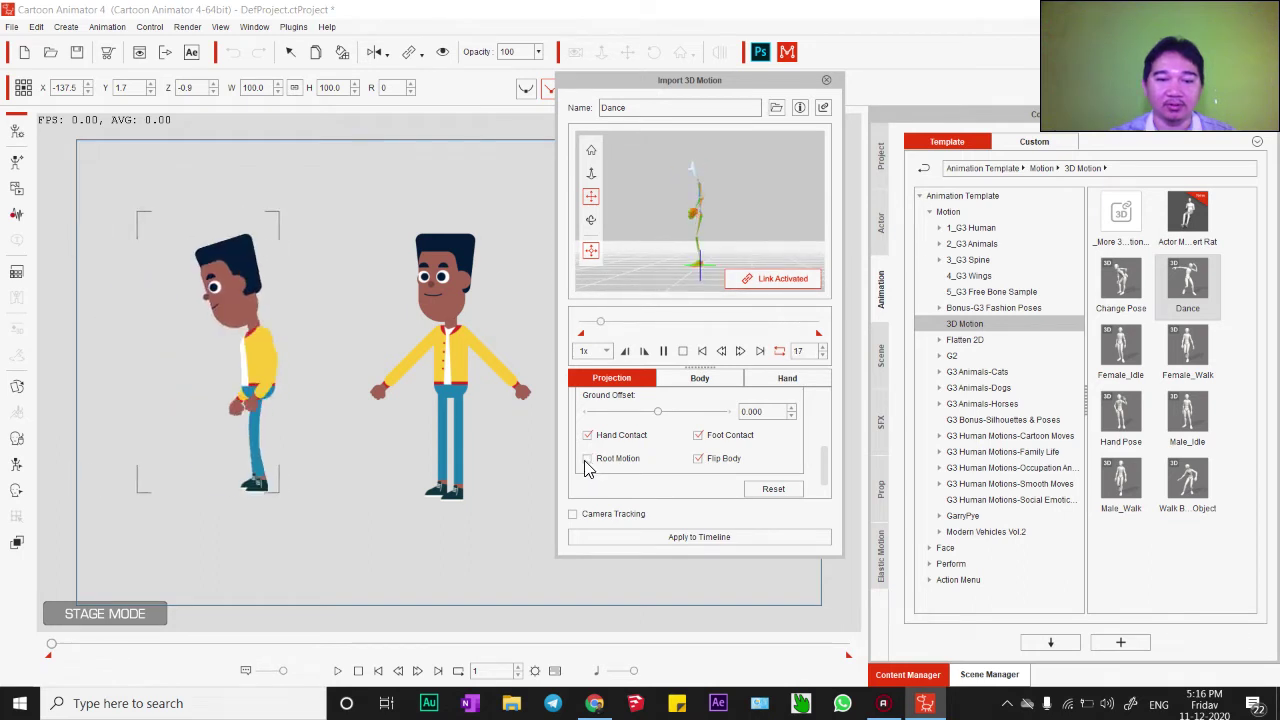
click(588, 459)
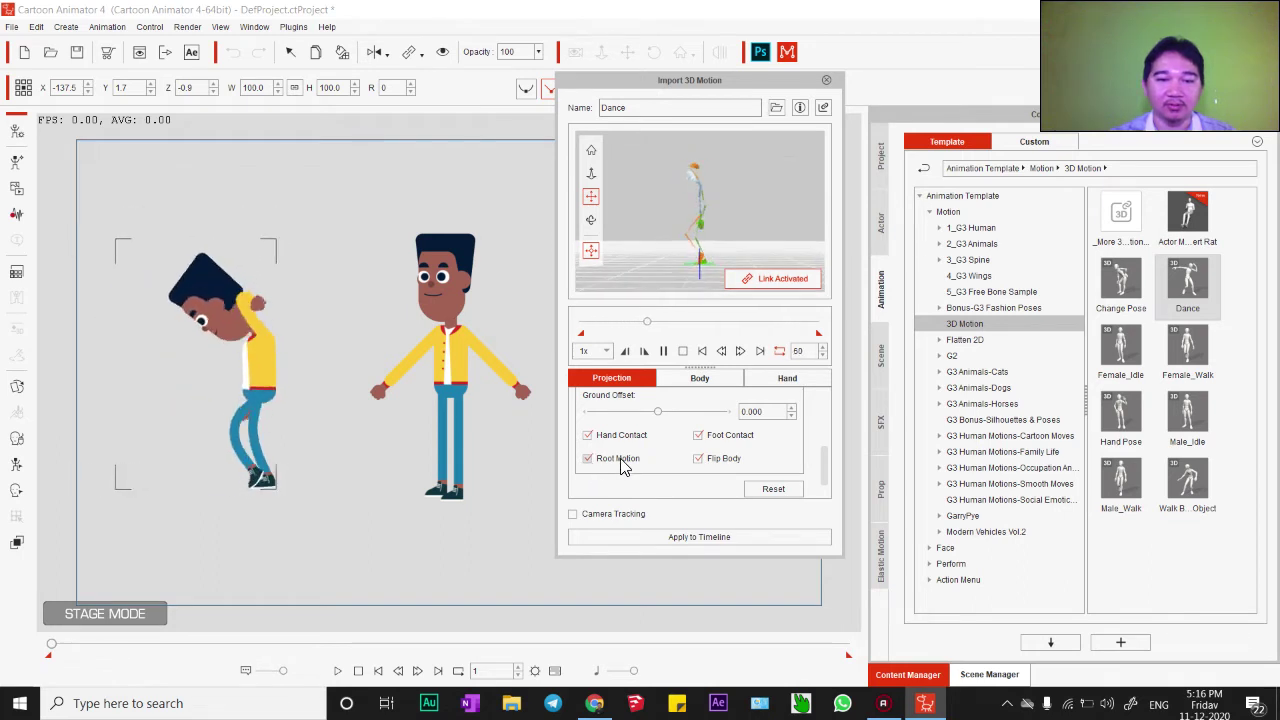
click(698, 460)
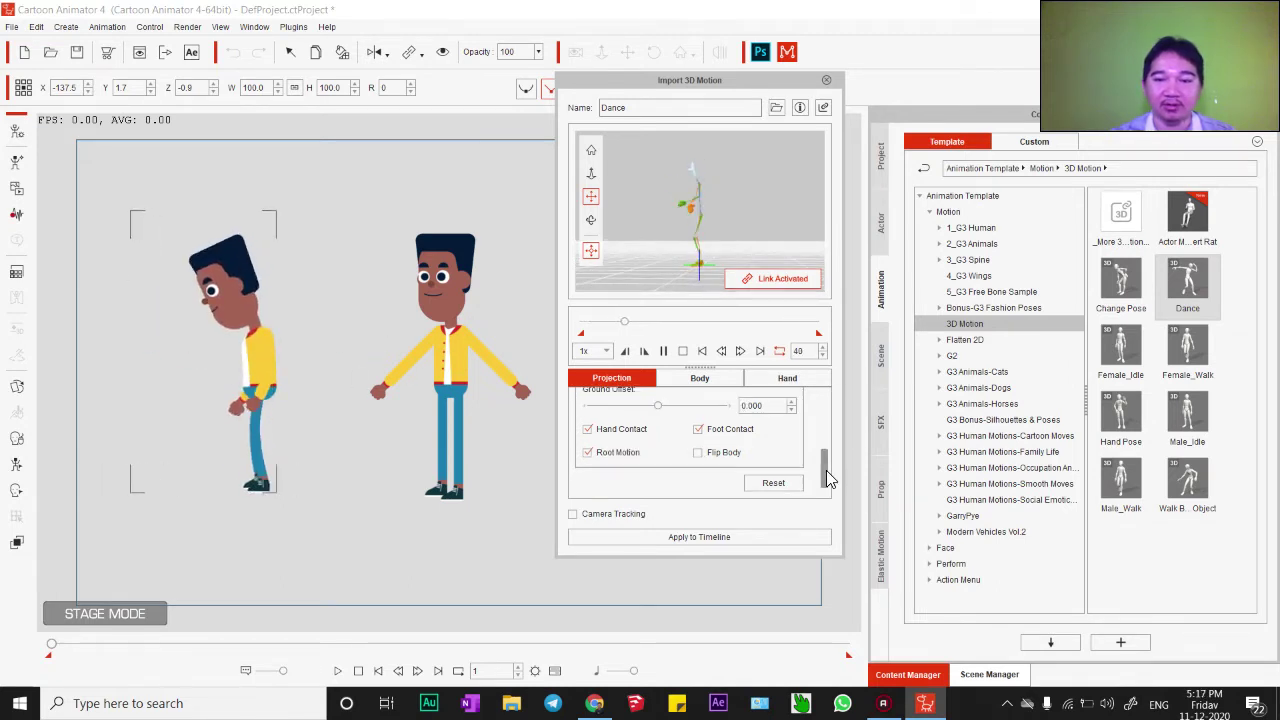
mouse_move(822, 450)
mouse_down()
mouse_move(820, 418)
mouse_move(822, 466)
mouse_up()
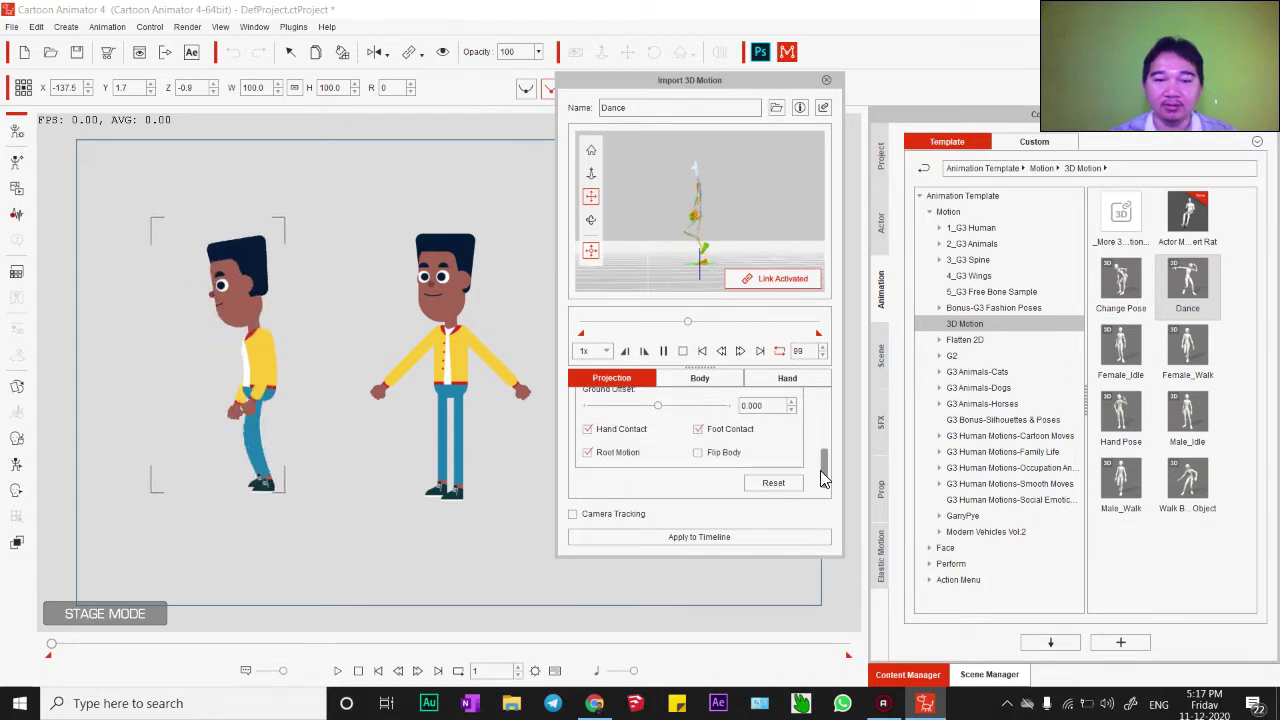
click(588, 455)
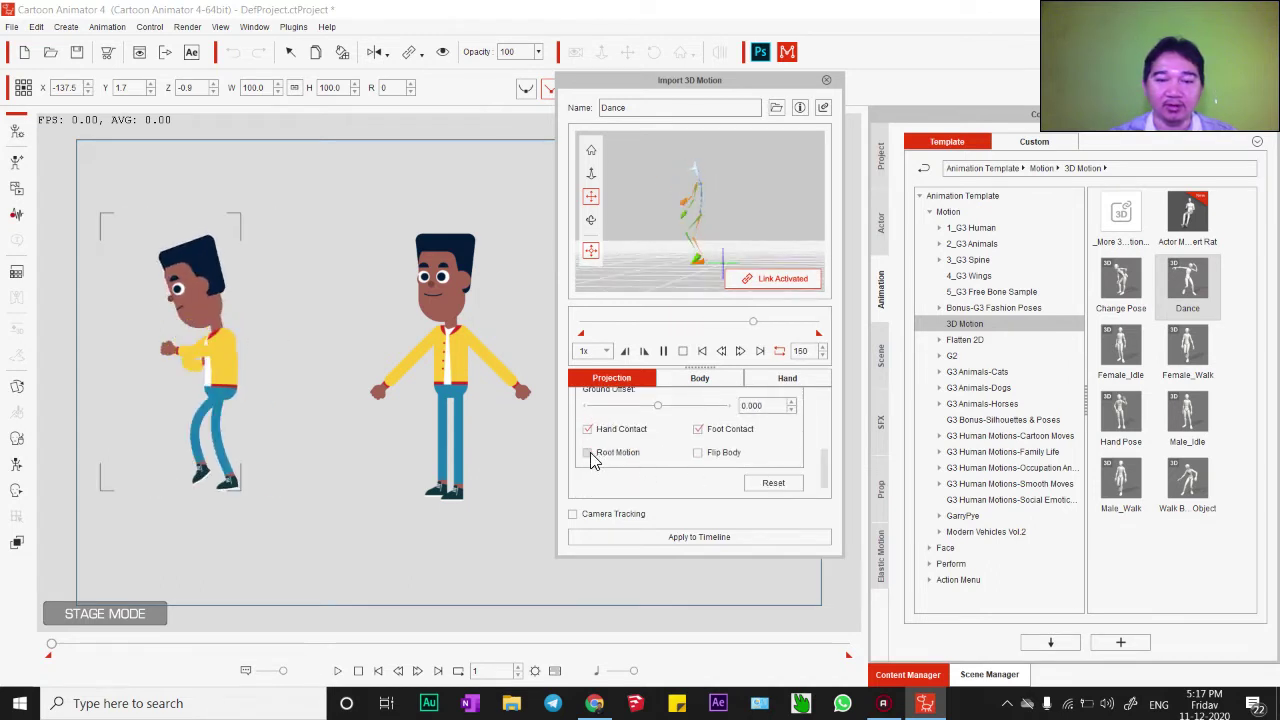
- Try Camera Tracking on the previewed dance and switch it off again
click(572, 514)
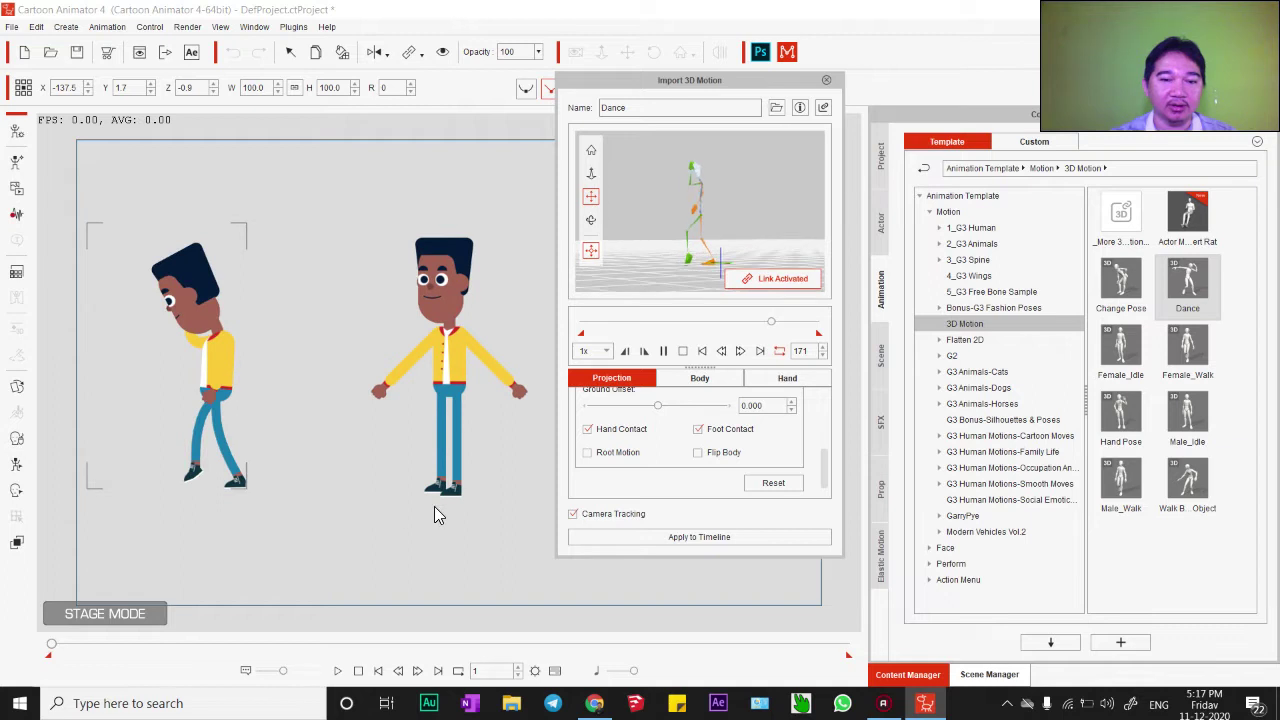
click(573, 514)
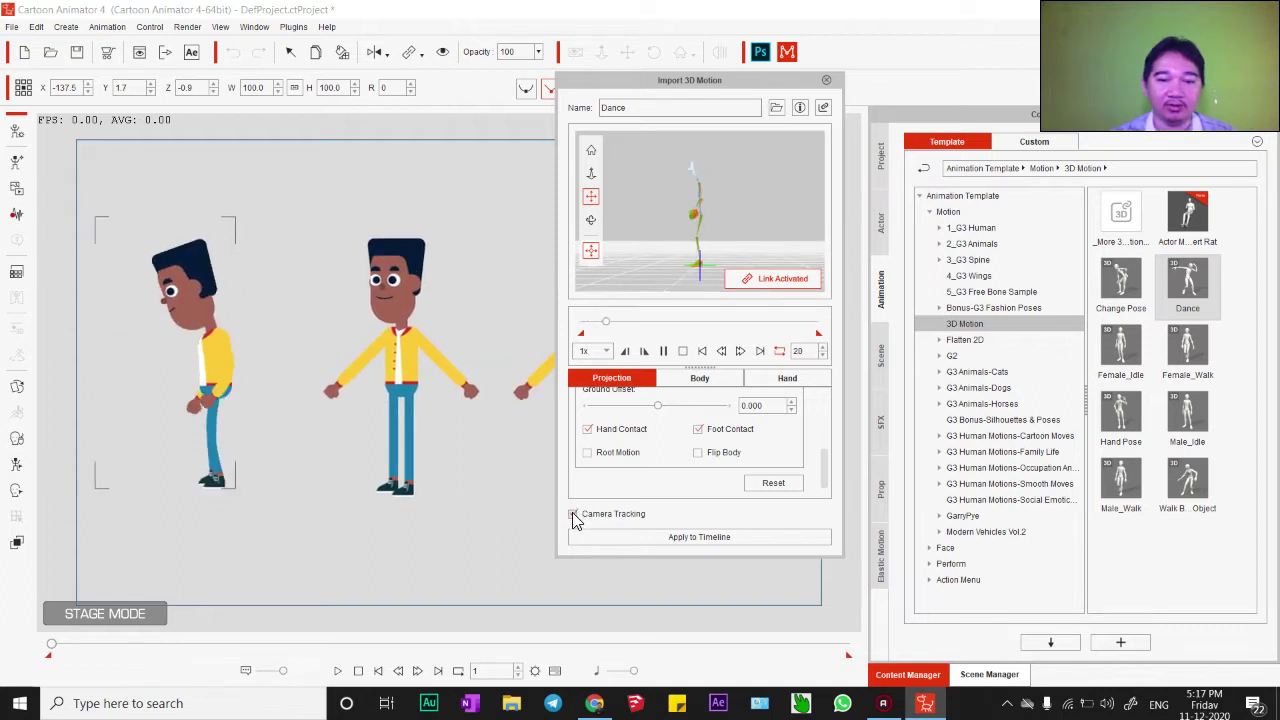
click(573, 514)
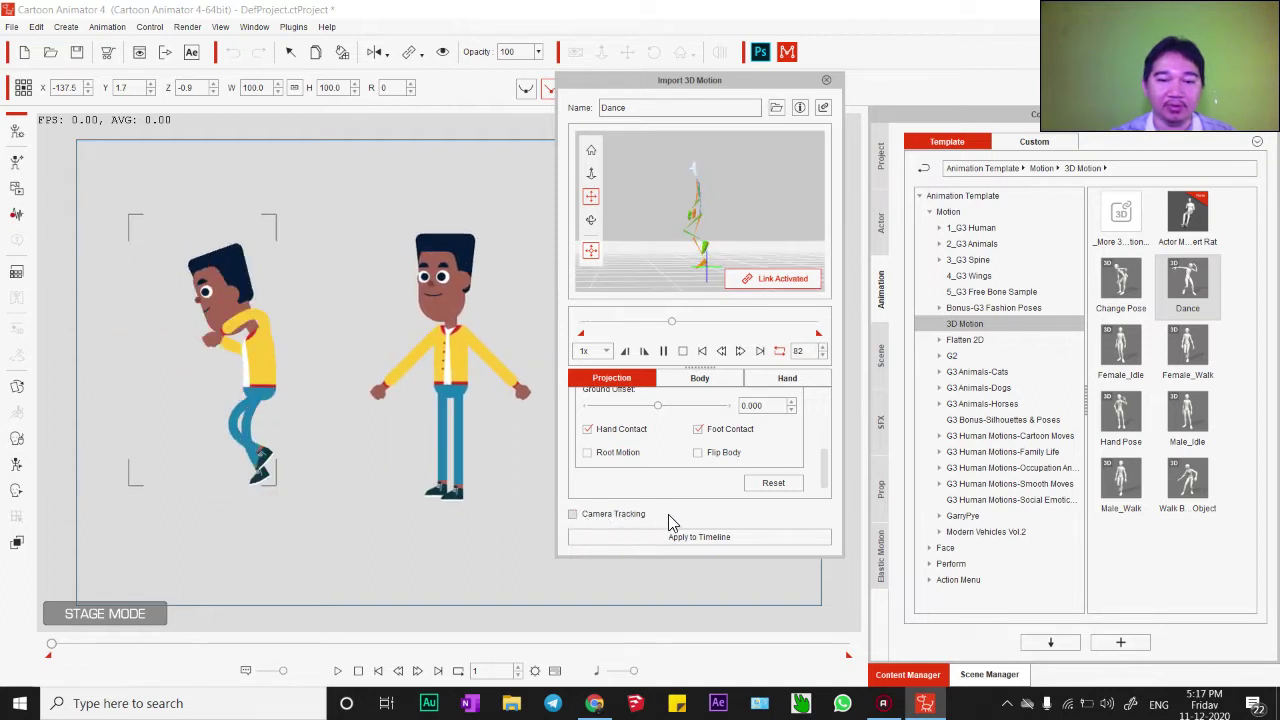
- Turn Root Motion on and apply the Dance motion to the side-view character's timeline
click(588, 455)
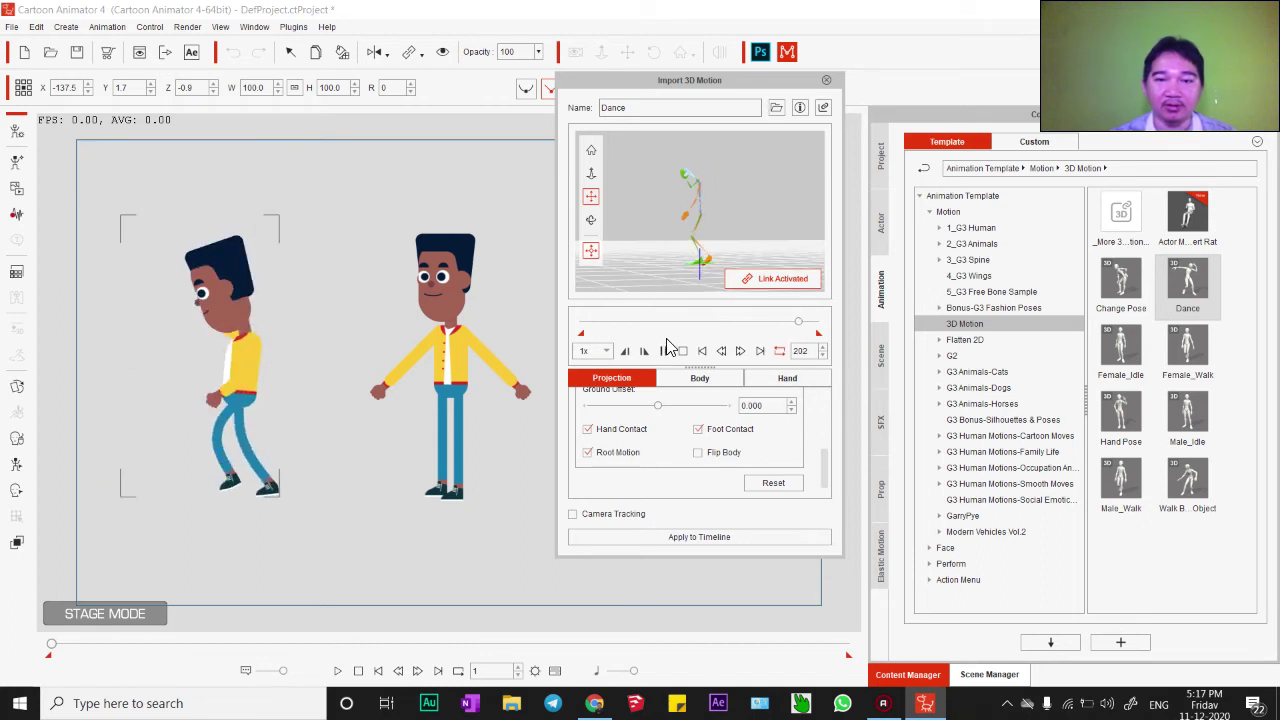
click(679, 536)
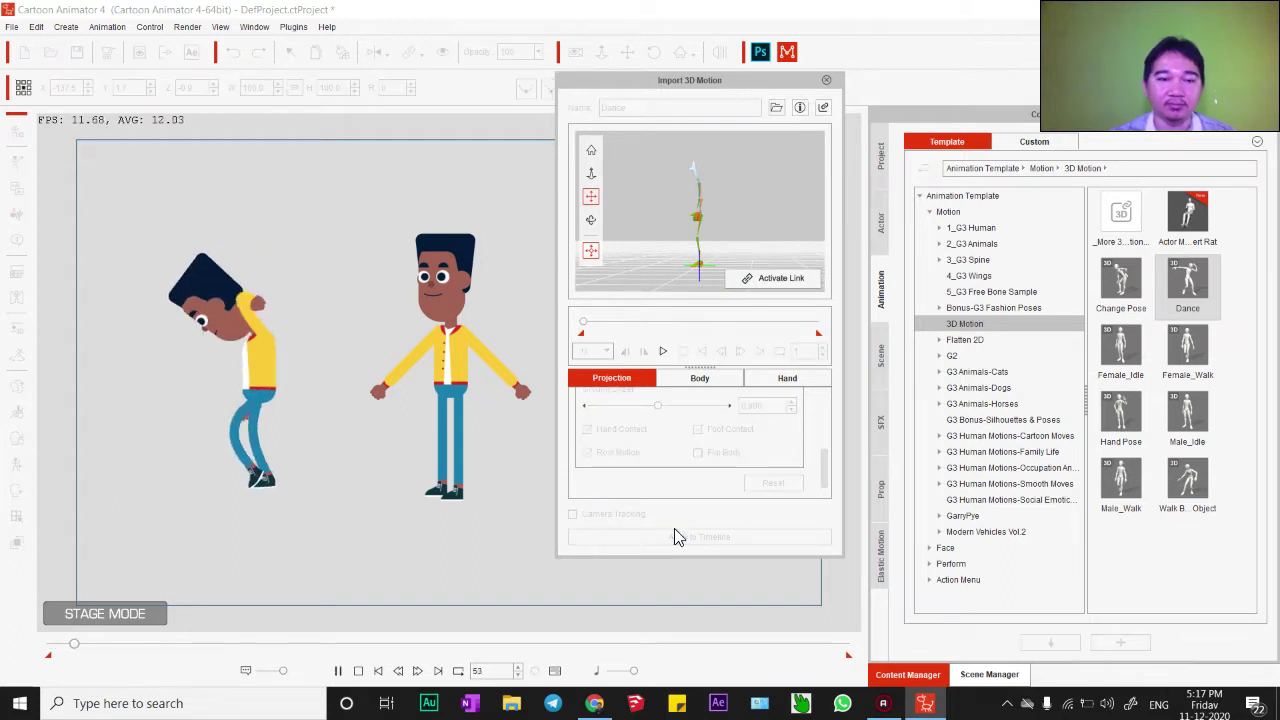
- Show the timeline and toggle Auto Hide Playbar so the full playback controls stay displayed
click(555, 670)
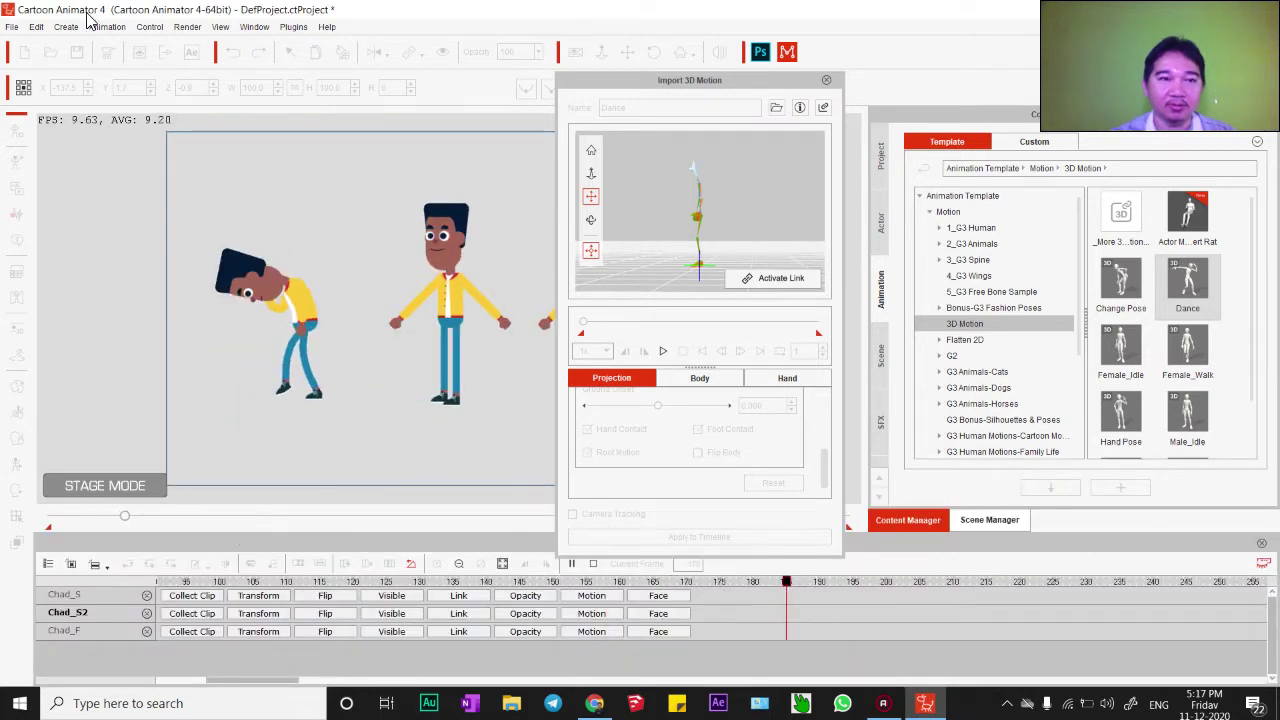
click(150, 28)
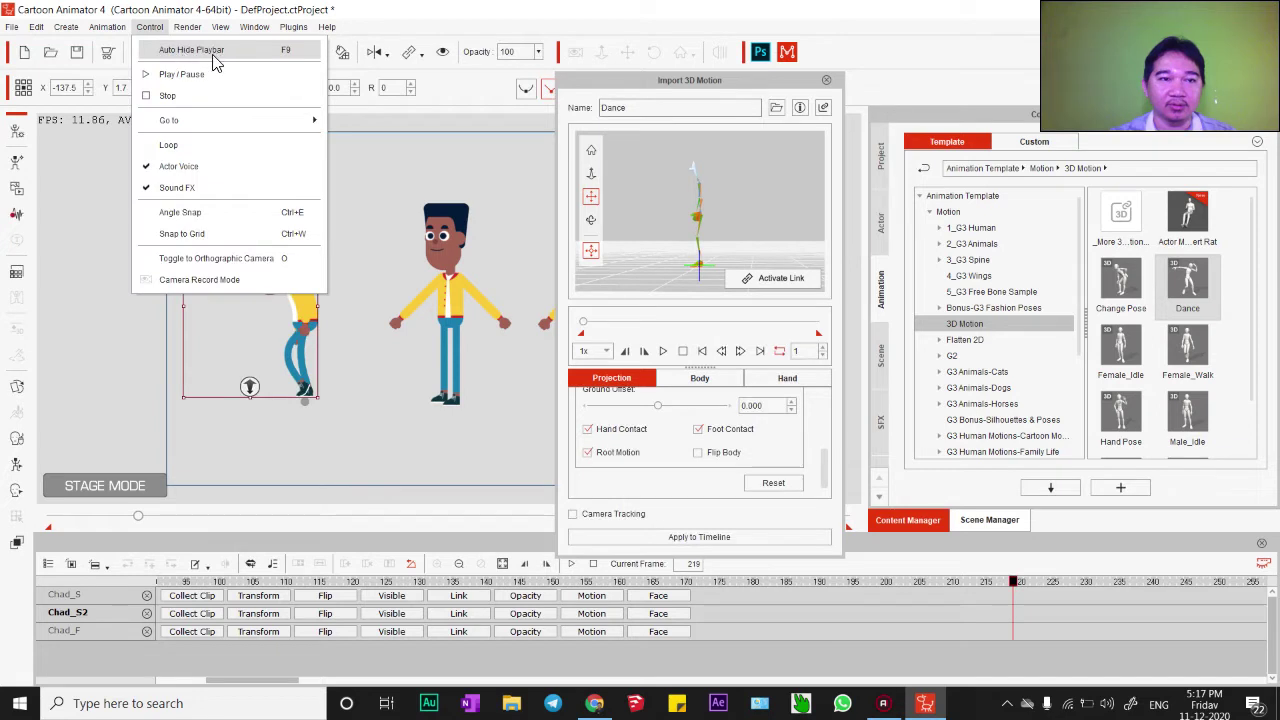
click(188, 50)
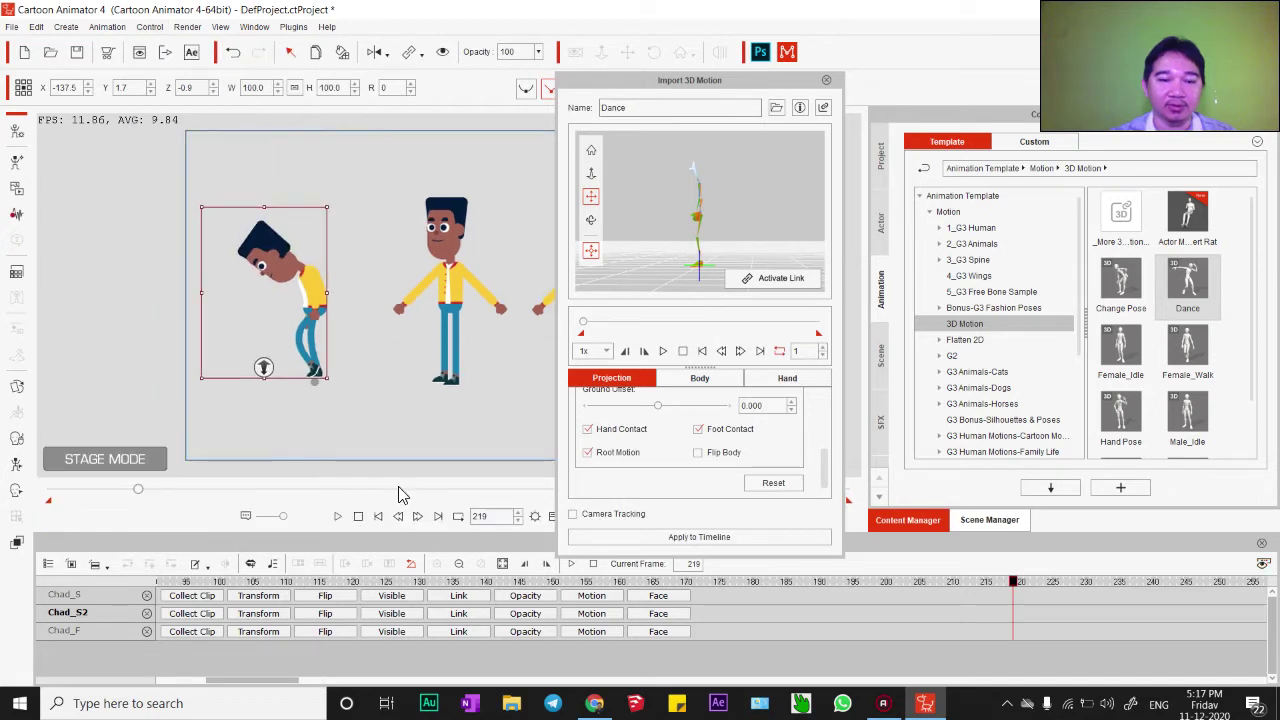
- Close the 3D motion import settings and play the applied dance on the stage from the first frame
click(826, 80)
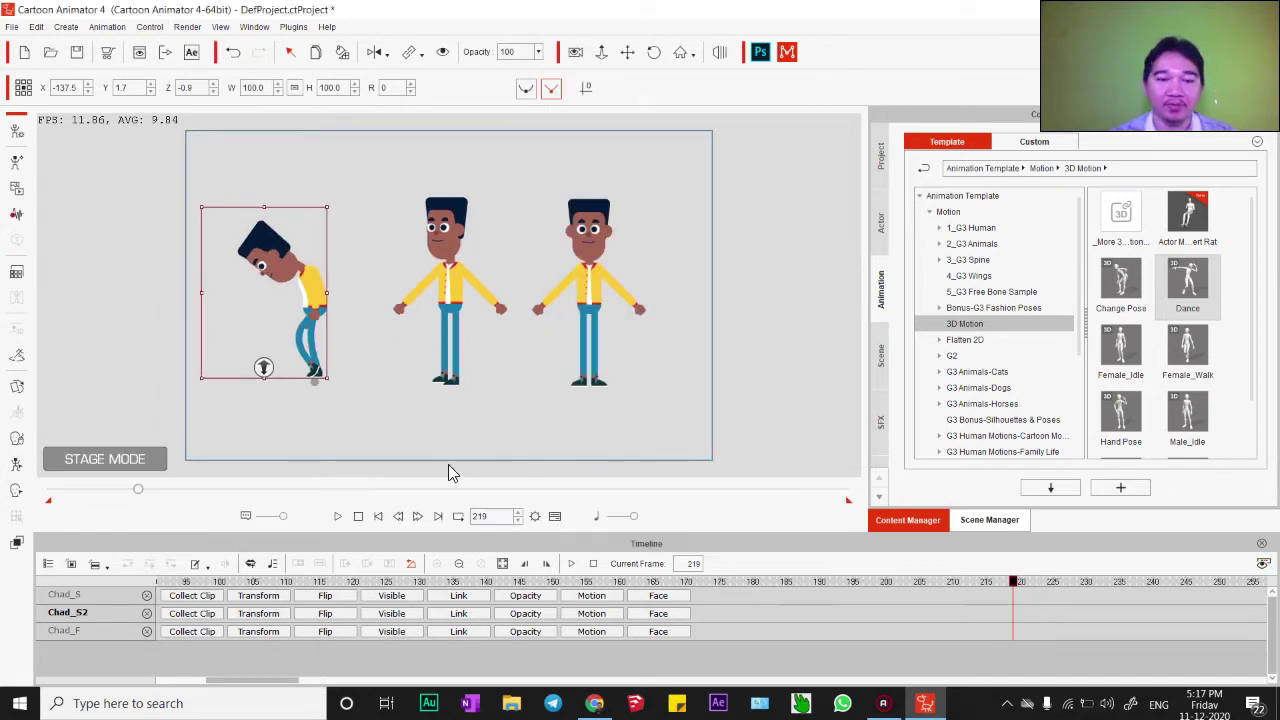
click(358, 516)
click(338, 516)
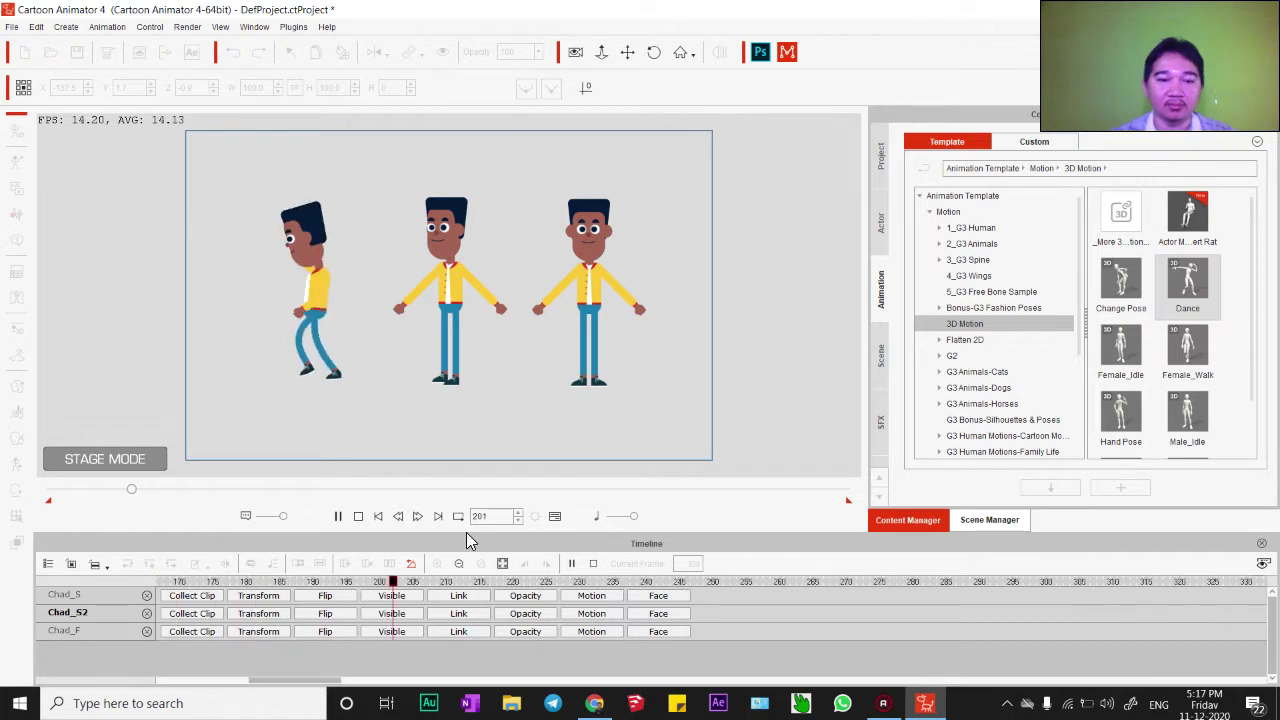
- Limit the timeline to the selected side-view character, expand its Motion track and bring the start of the Dance clip into view
click(73, 565)
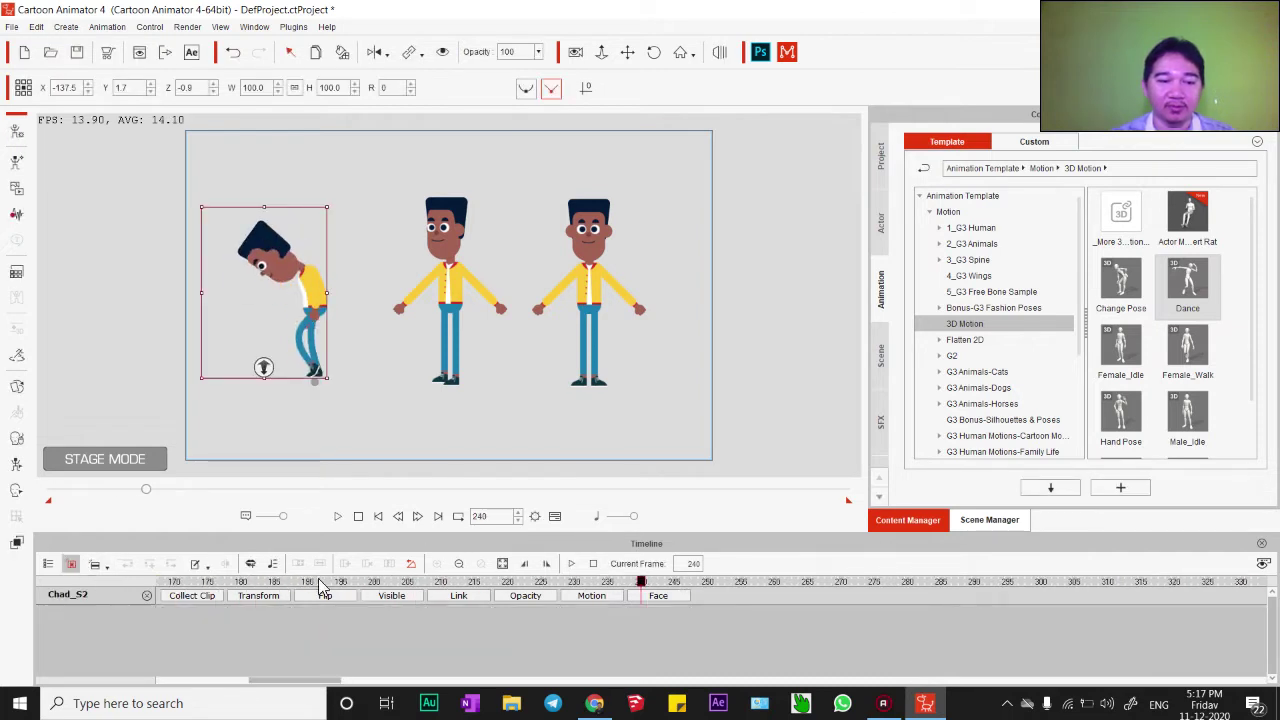
click(590, 597)
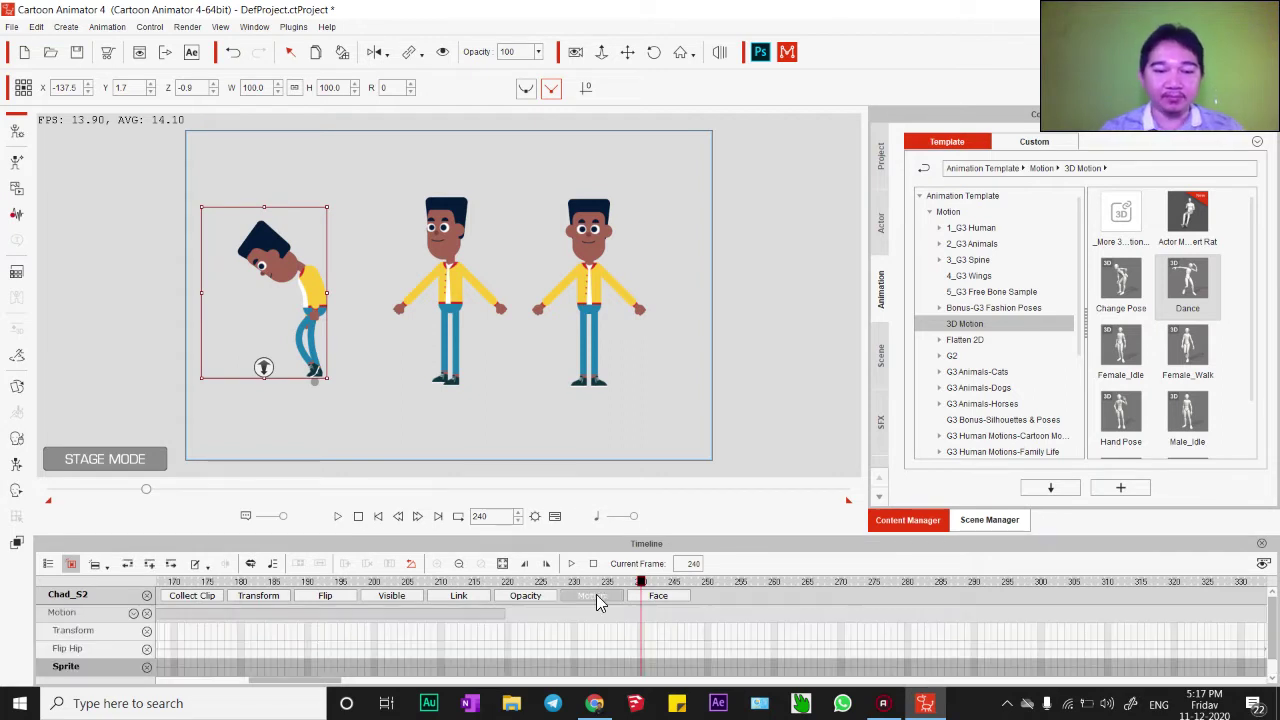
click(412, 614)
drag(314, 678, 181, 684)
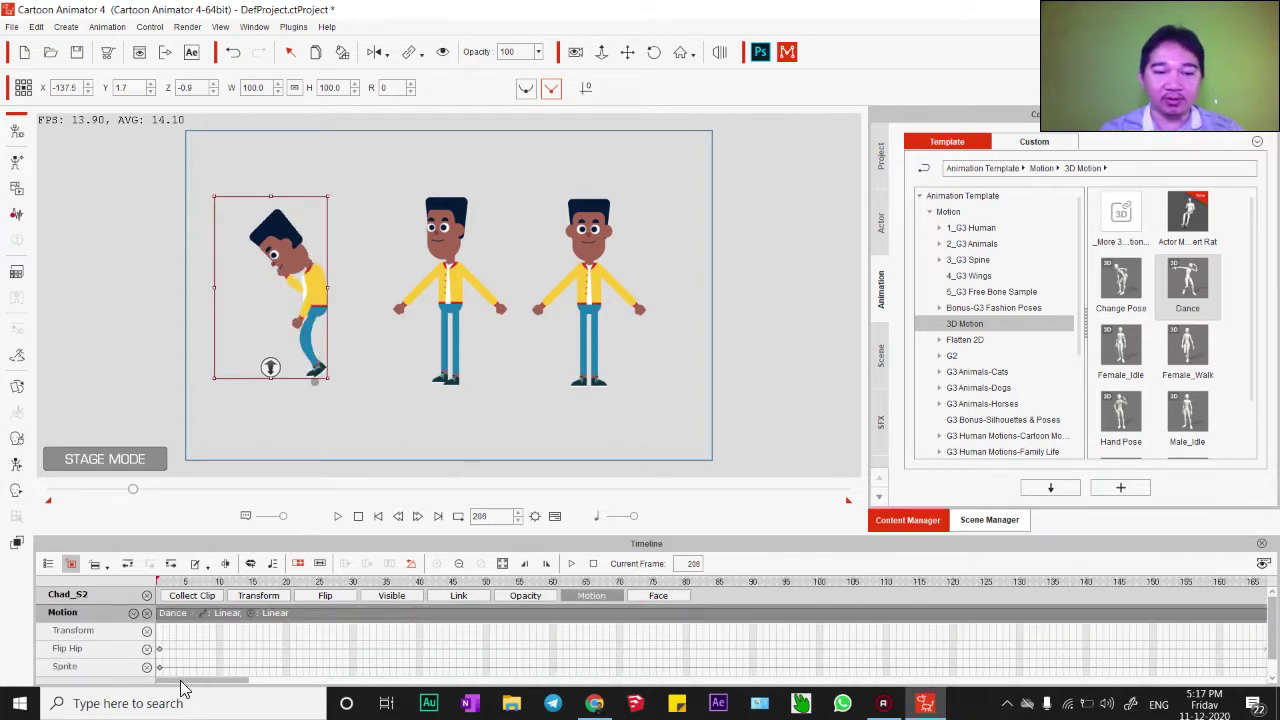
- Reopen the 3D motion import settings, return to frame 1 and load the Dance motion onto the middle character
click(14, 360)
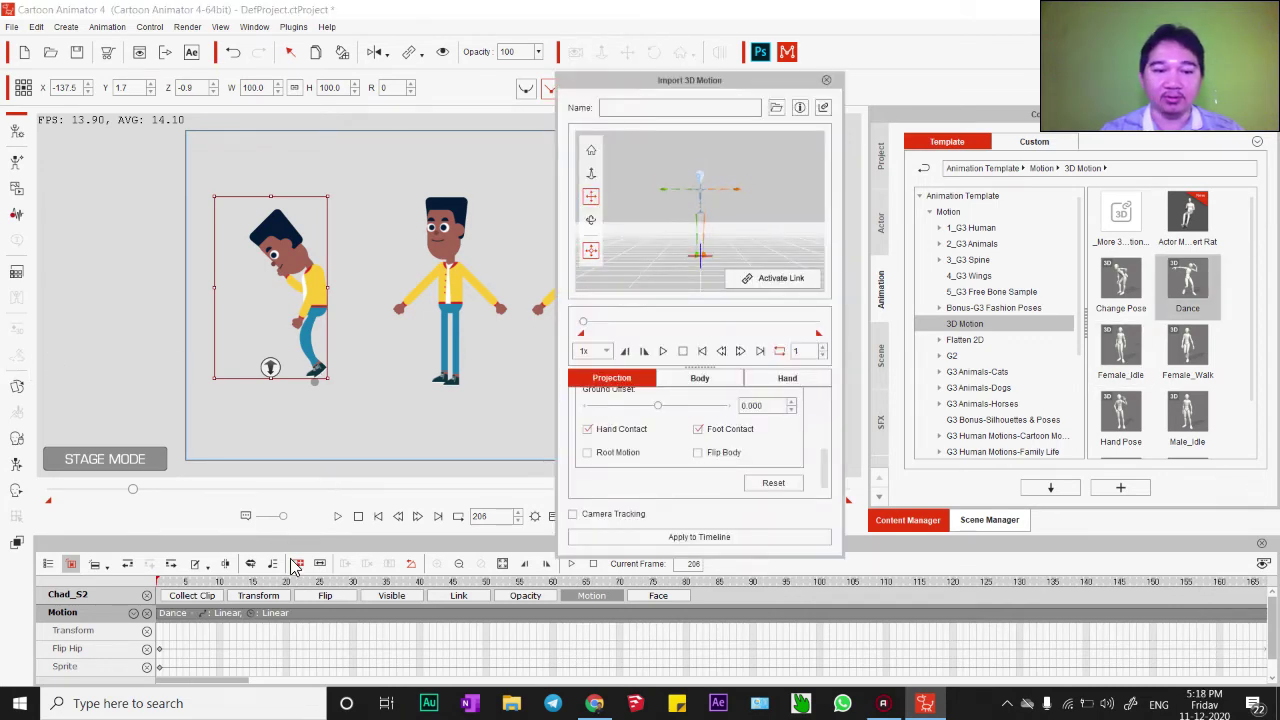
click(358, 516)
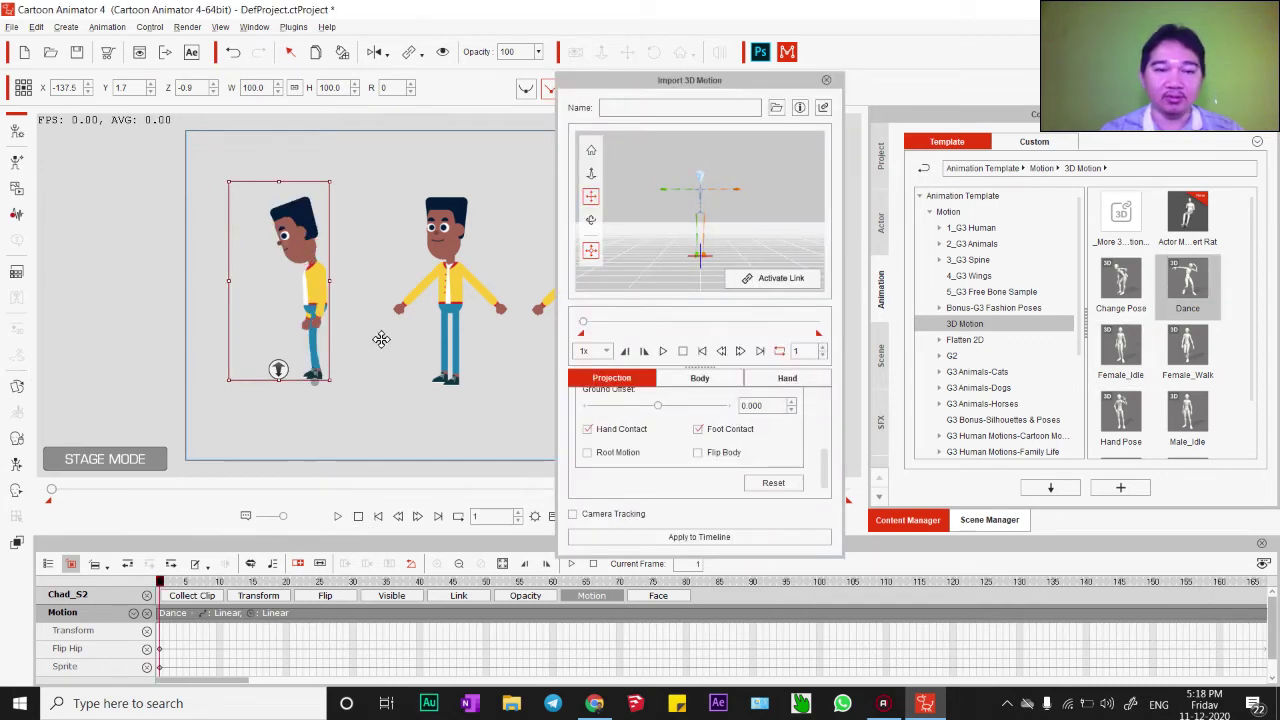
drag(381, 340, 326, 340)
drag(1188, 293, 342, 285)
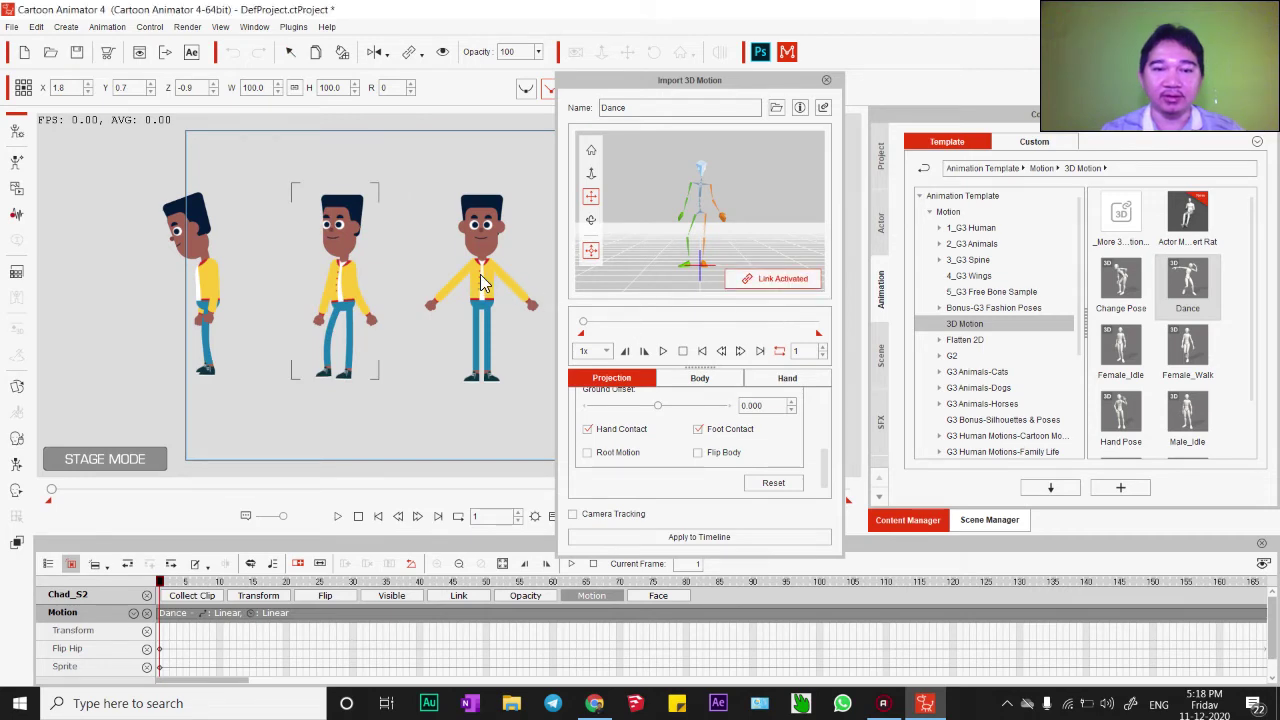
click(480, 283)
click(338, 282)
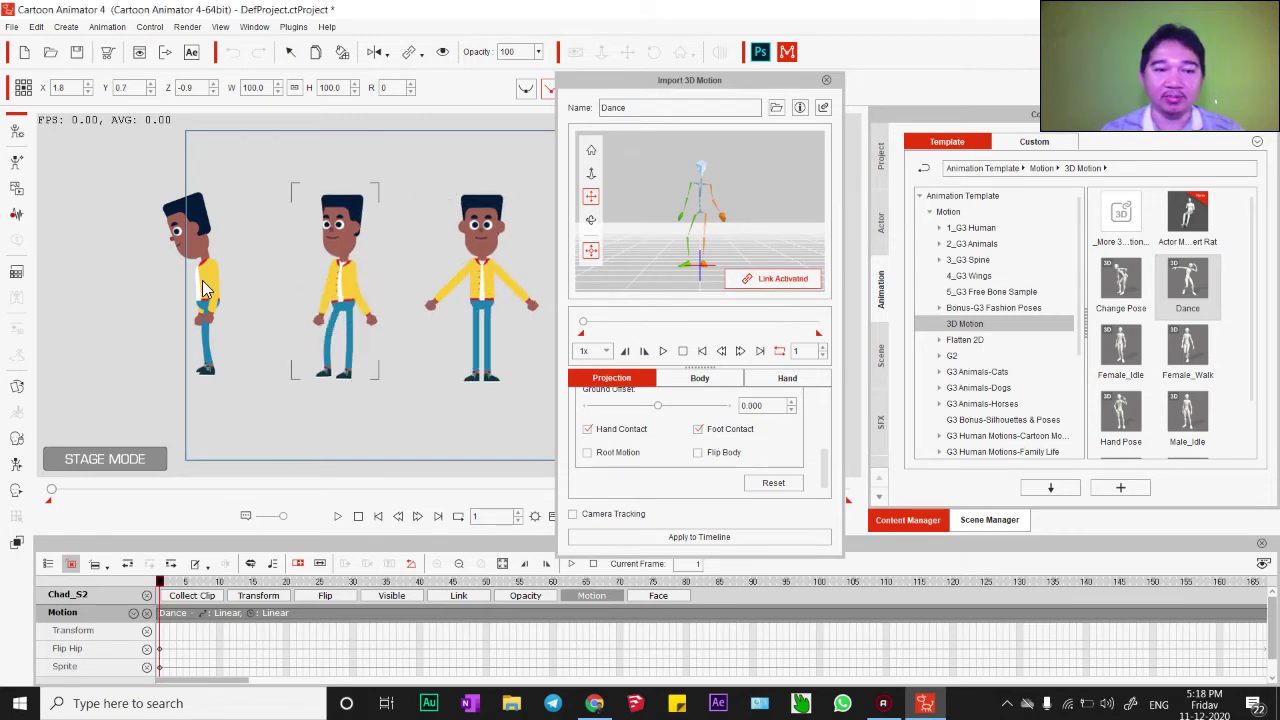
click(203, 290)
click(348, 285)
- Rotate the middle character's motion projection toward an angled side view and enable Root Motion, playing the linked preview
click(781, 278)
drag(814, 249, 774, 244)
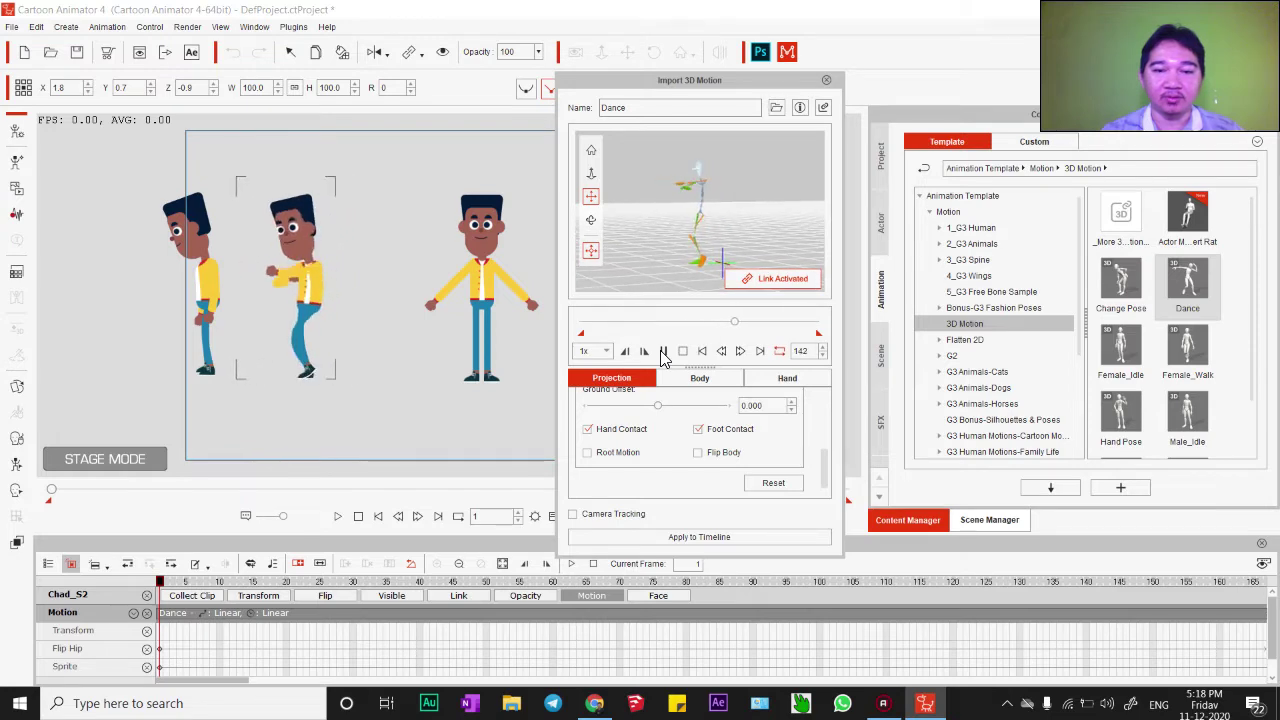
click(664, 351)
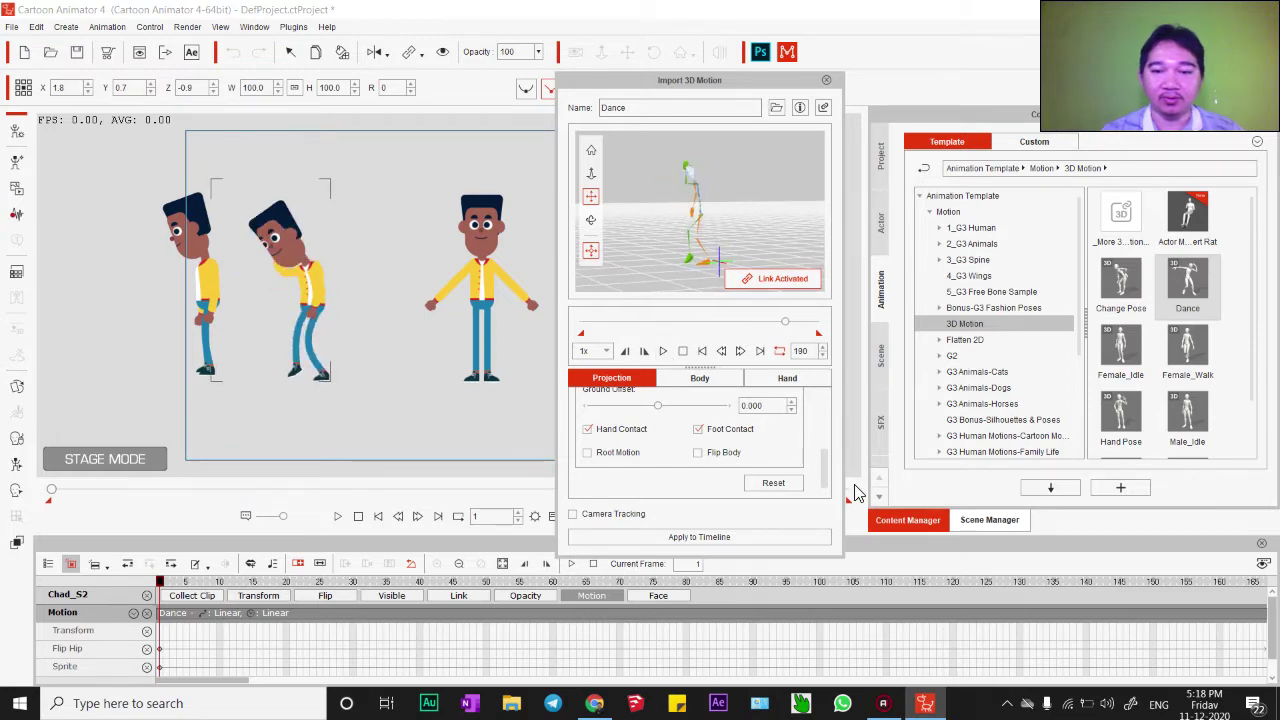
mouse_move(825, 490)
mouse_down()
mouse_move(830, 405)
mouse_move(826, 455)
mouse_move(806, 480)
mouse_up()
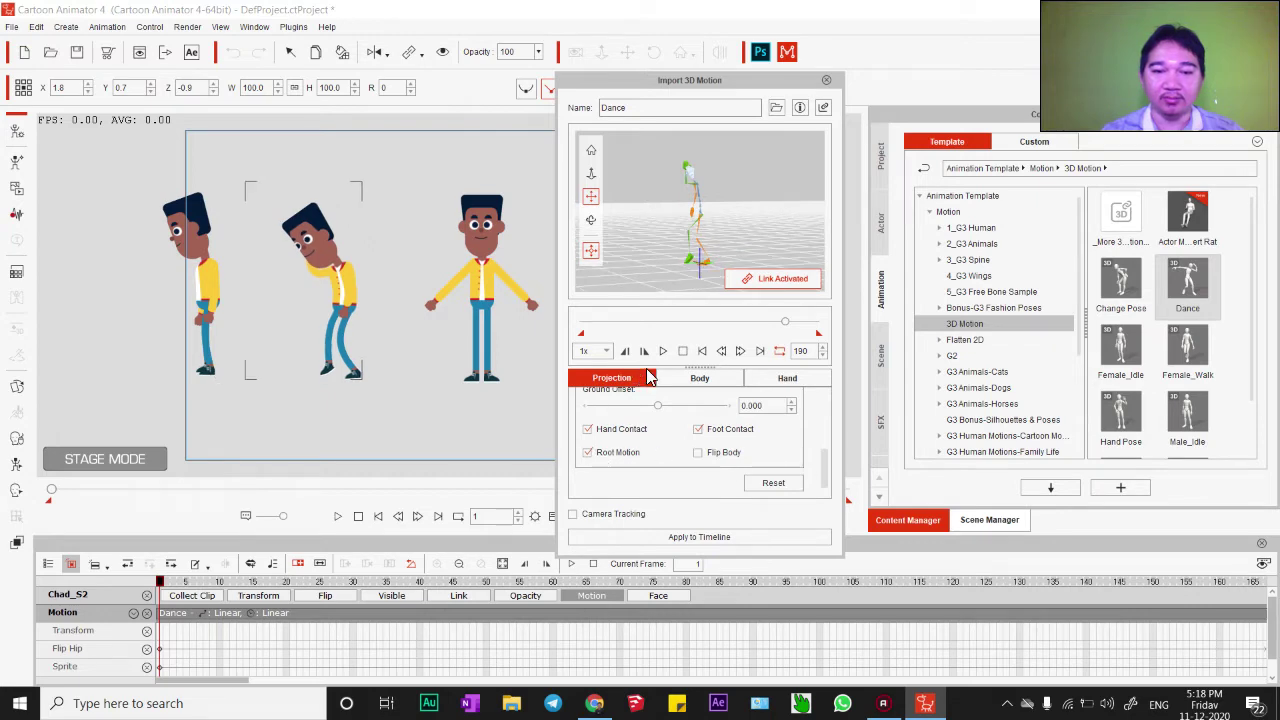
click(664, 352)
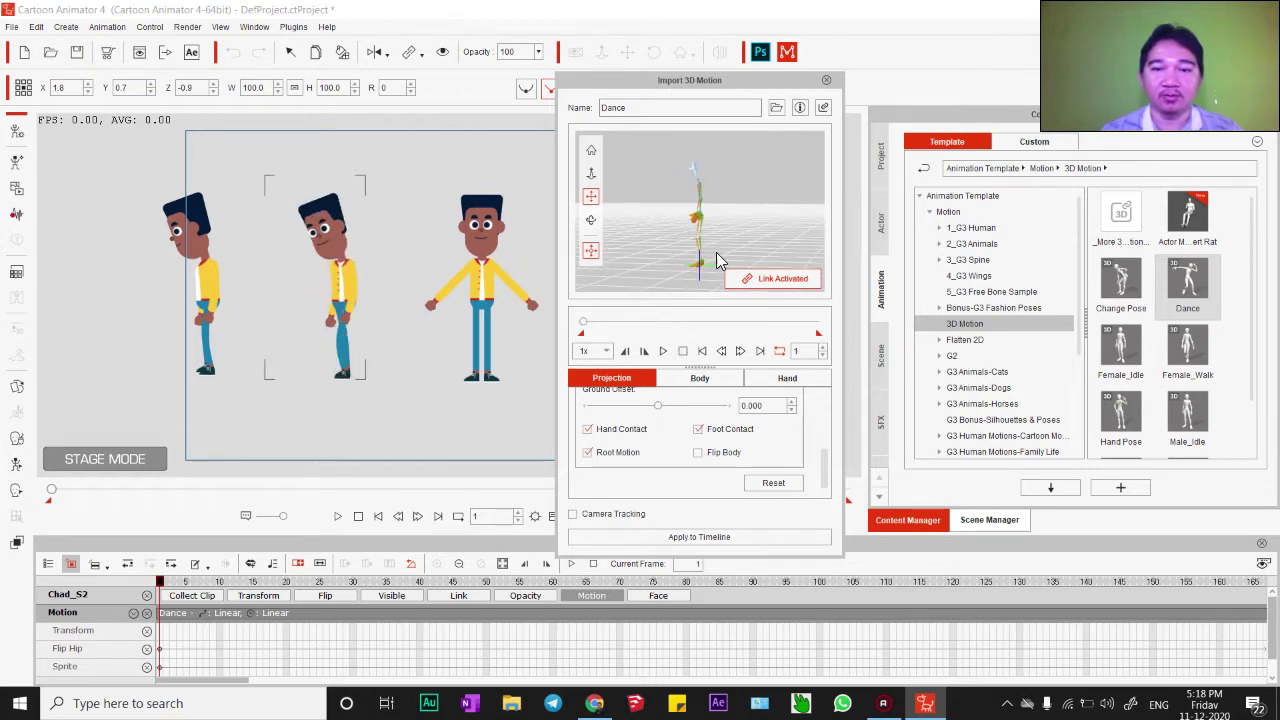
- Adjust the middle character's motion projection in the linked preview, switch to the front-view character and rotate its projection to a frontal view
drag(744, 244, 741, 250)
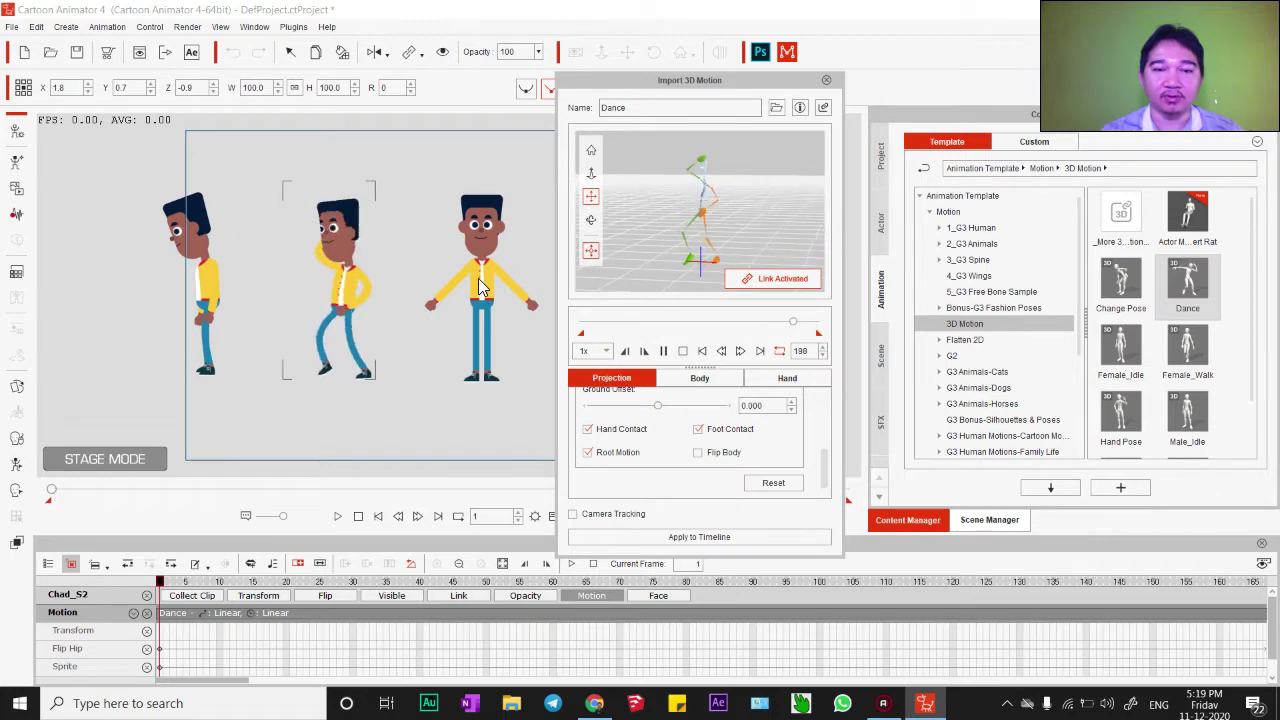
click(507, 365)
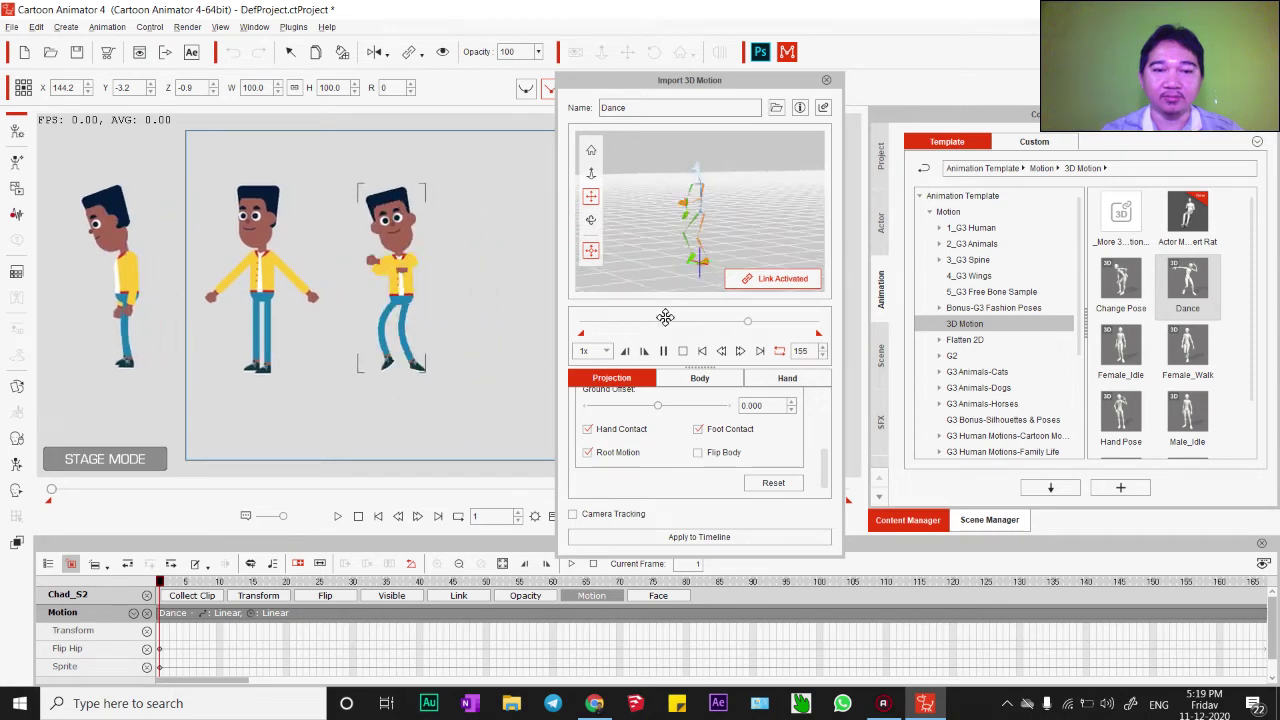
click(680, 353)
drag(672, 242, 792, 240)
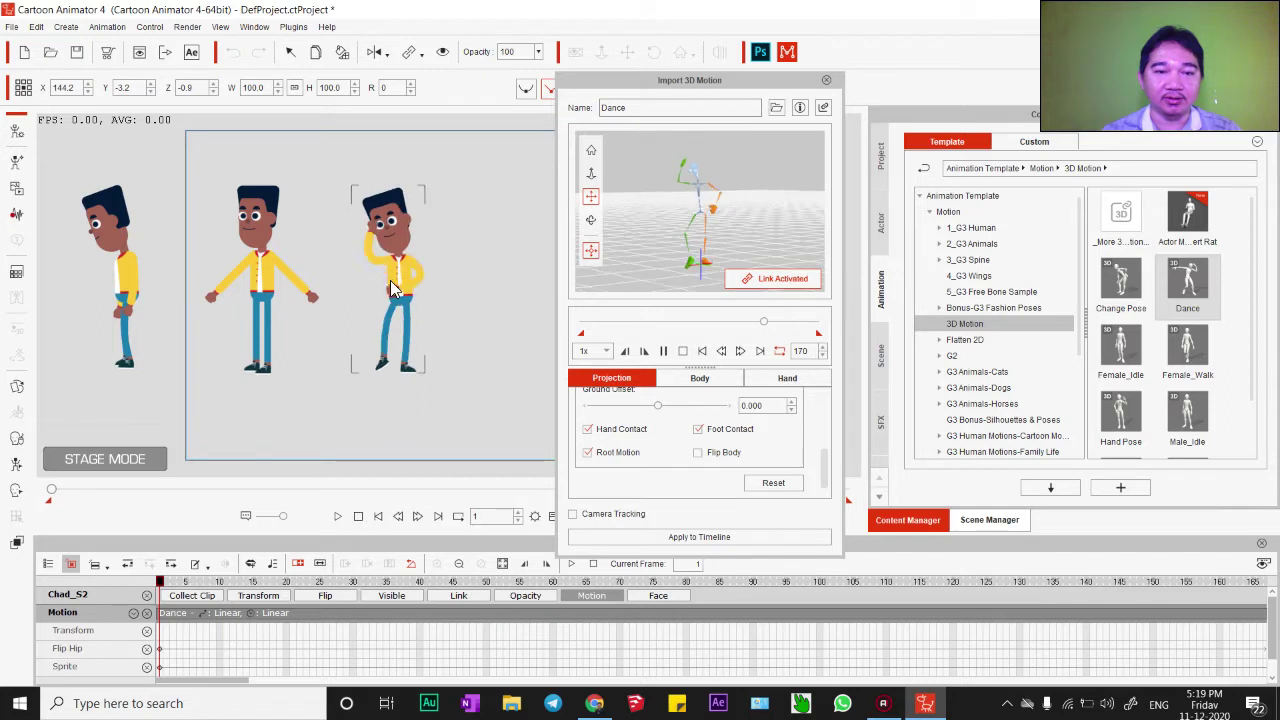
- Apply the Dance motion to the front-view character's timeline and play it on the stage, stopping at frame 219
click(680, 538)
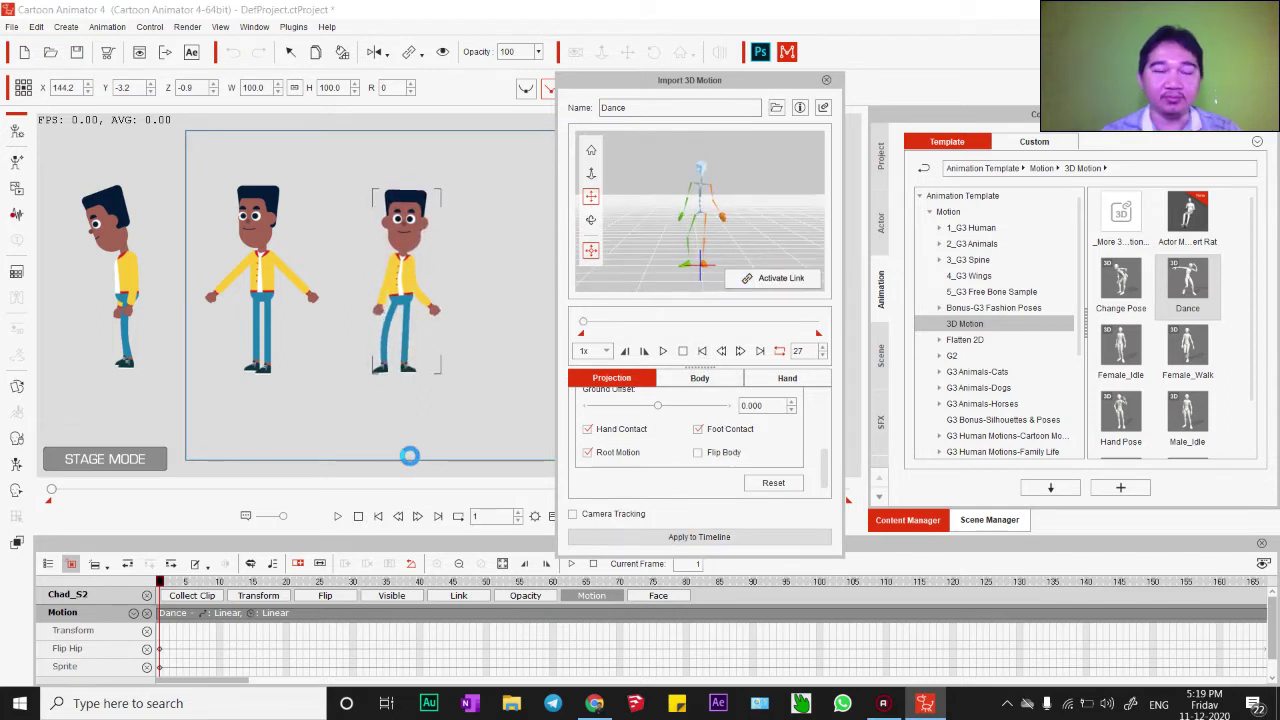
key(space)
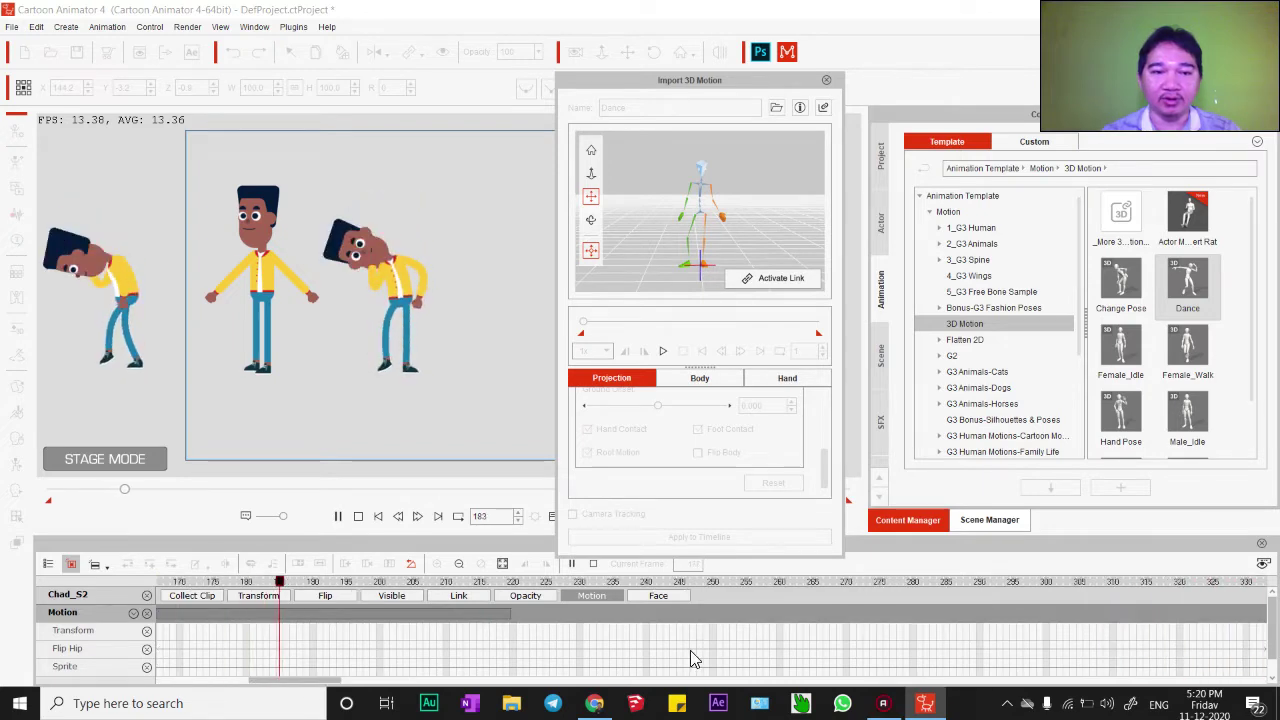
key(space)
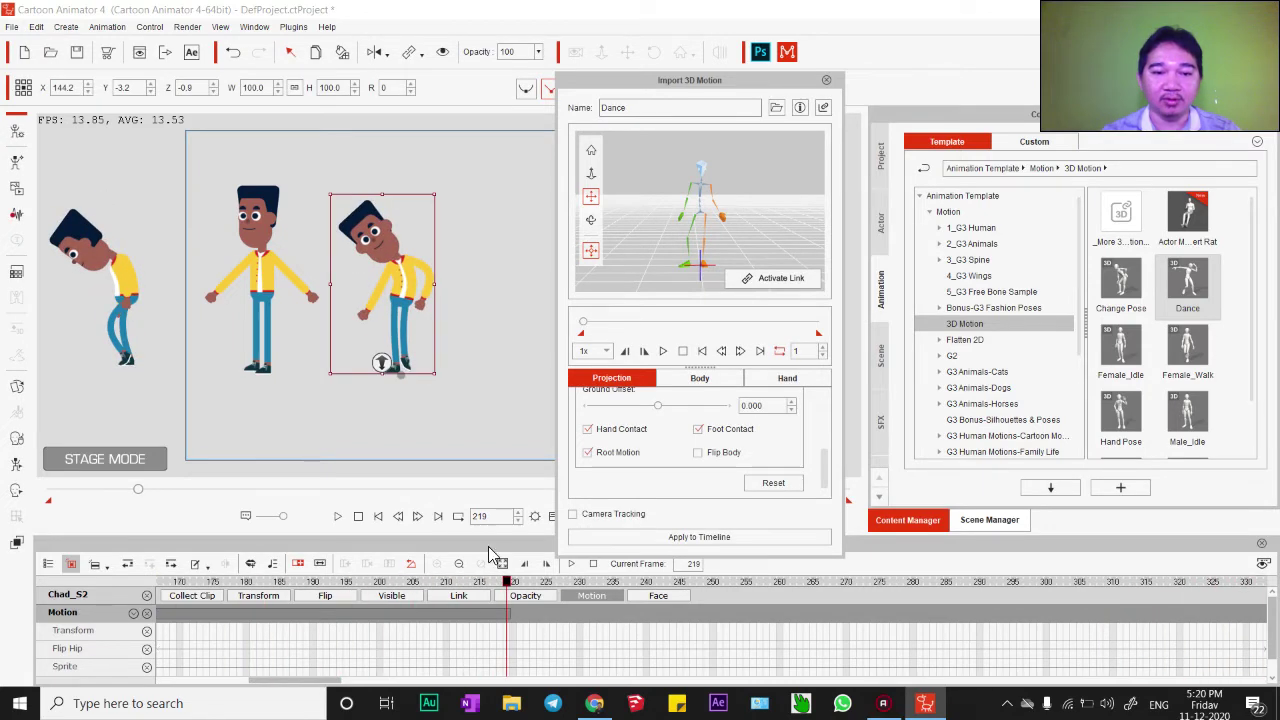
- Try applying the front-facing Dance motion to the three-quarter character from frame 219 and play it through to frame 437
click(258, 278)
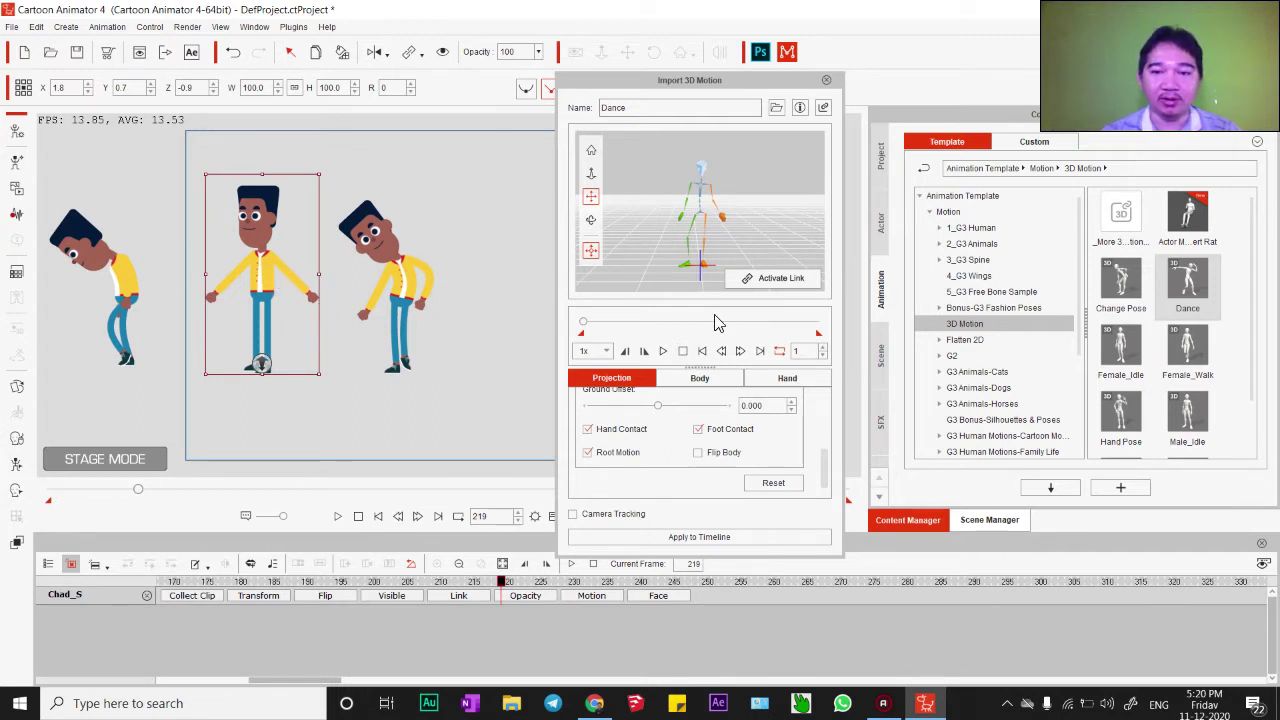
click(695, 538)
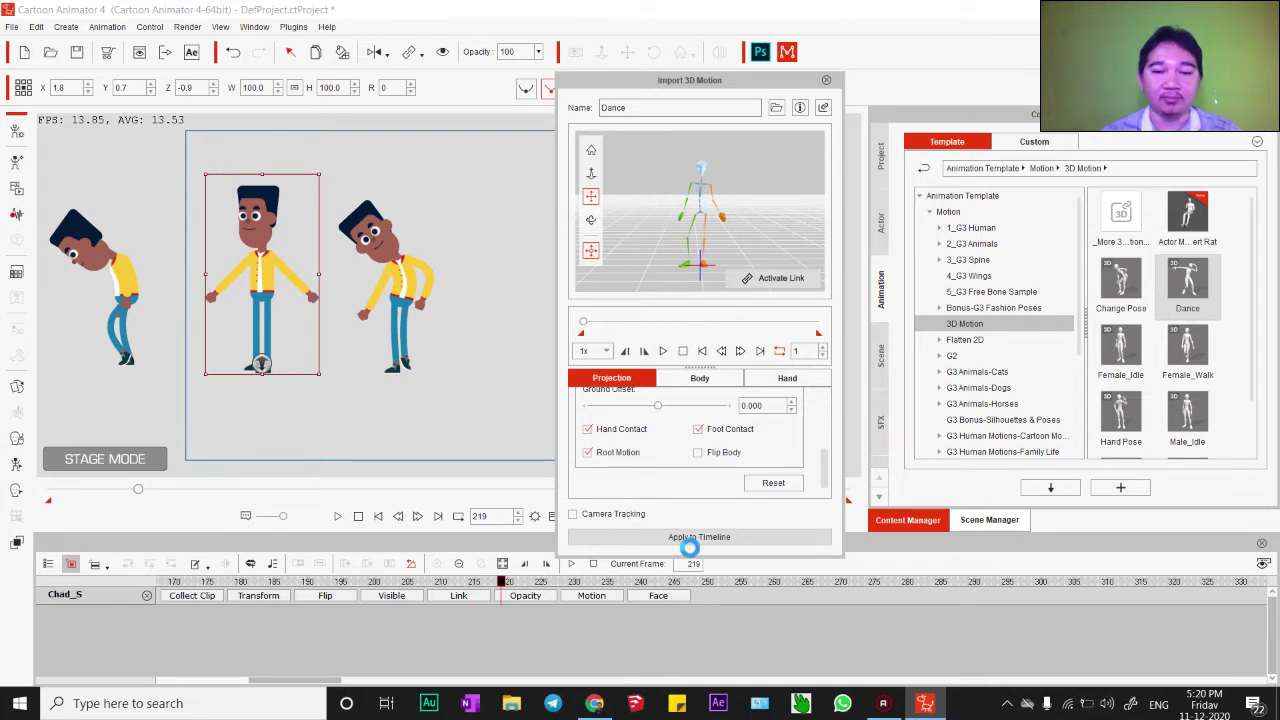
key(space)
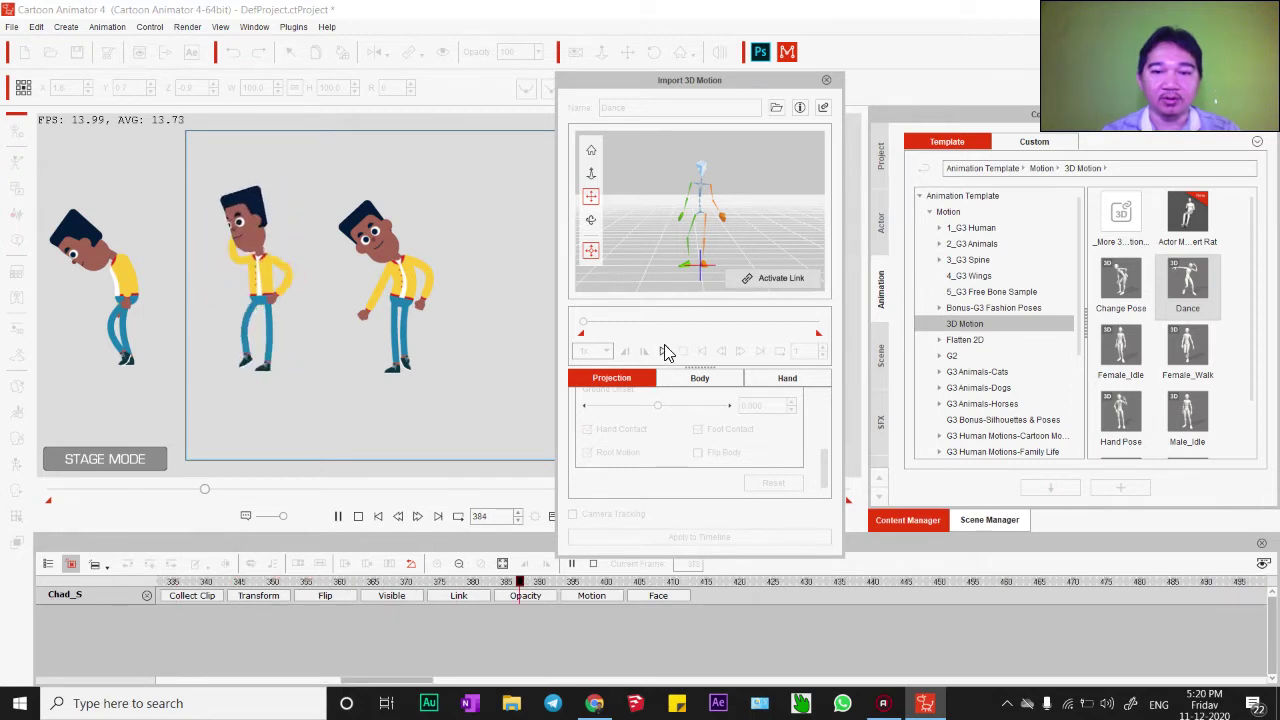
key(space)
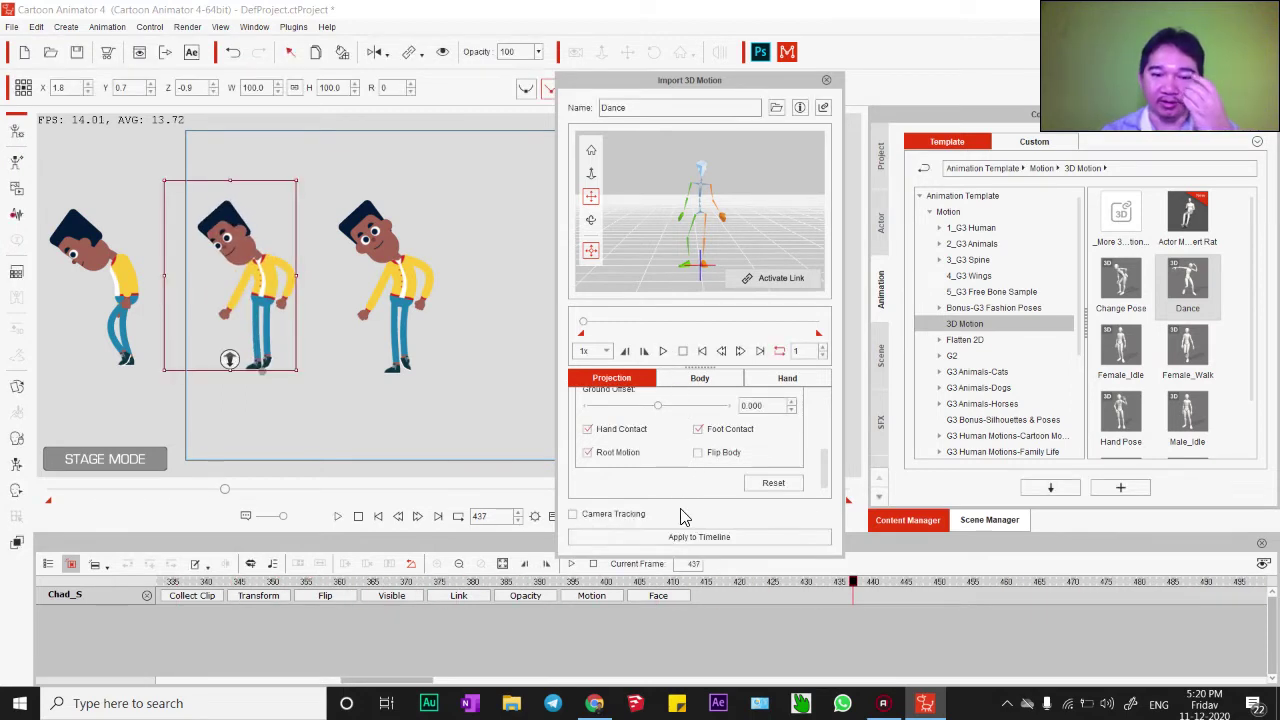
- Show the three-quarter character's Motion track and delete the Dance clip that starts at frame 219
click(591, 595)
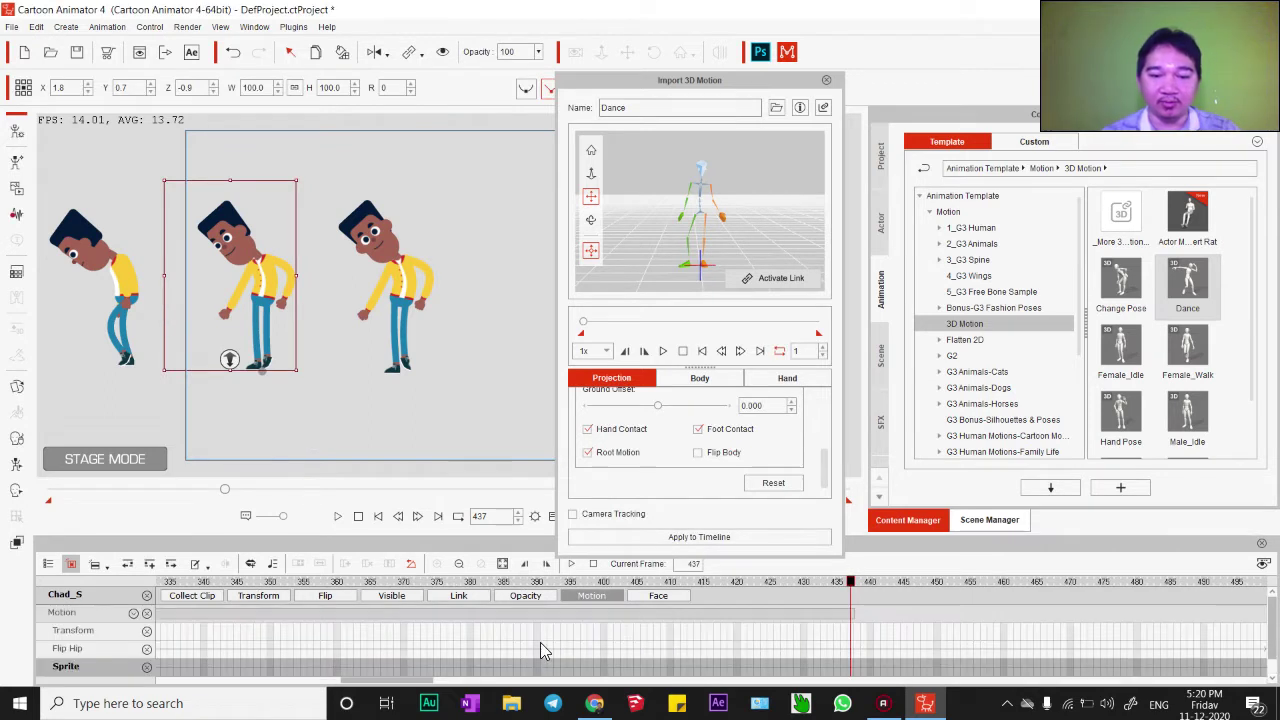
drag(378, 688, 295, 688)
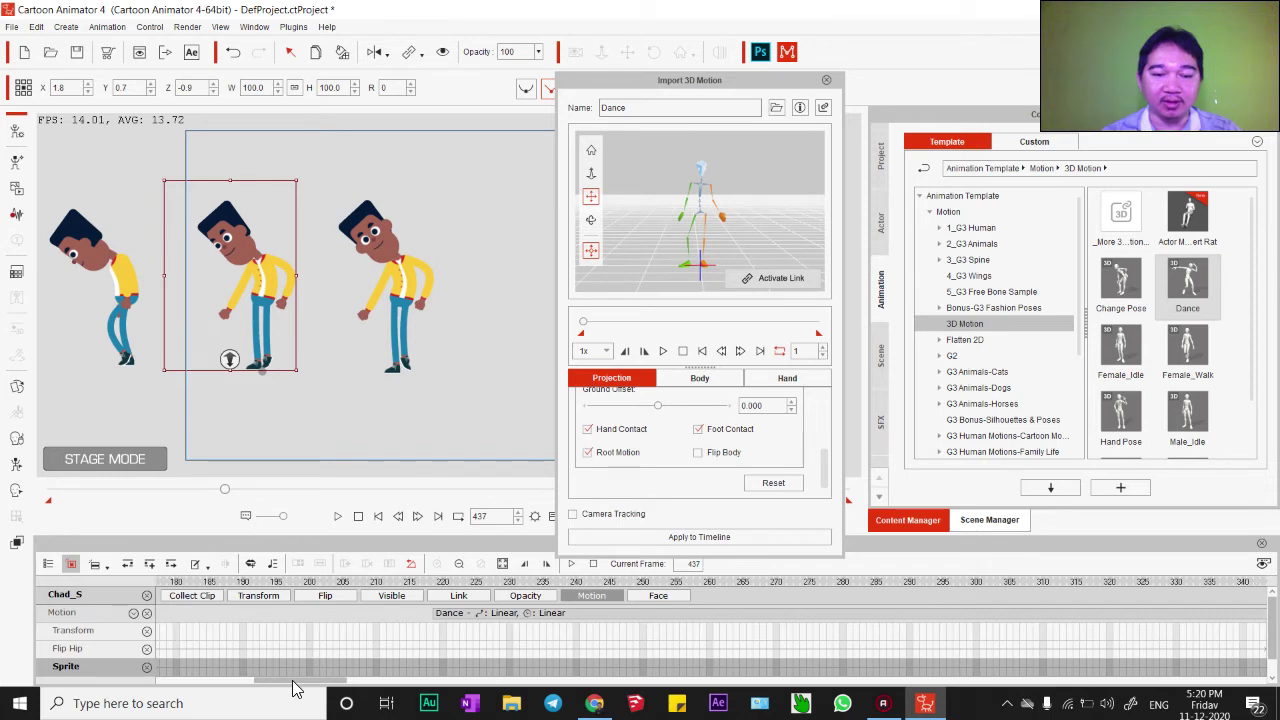
click(443, 616)
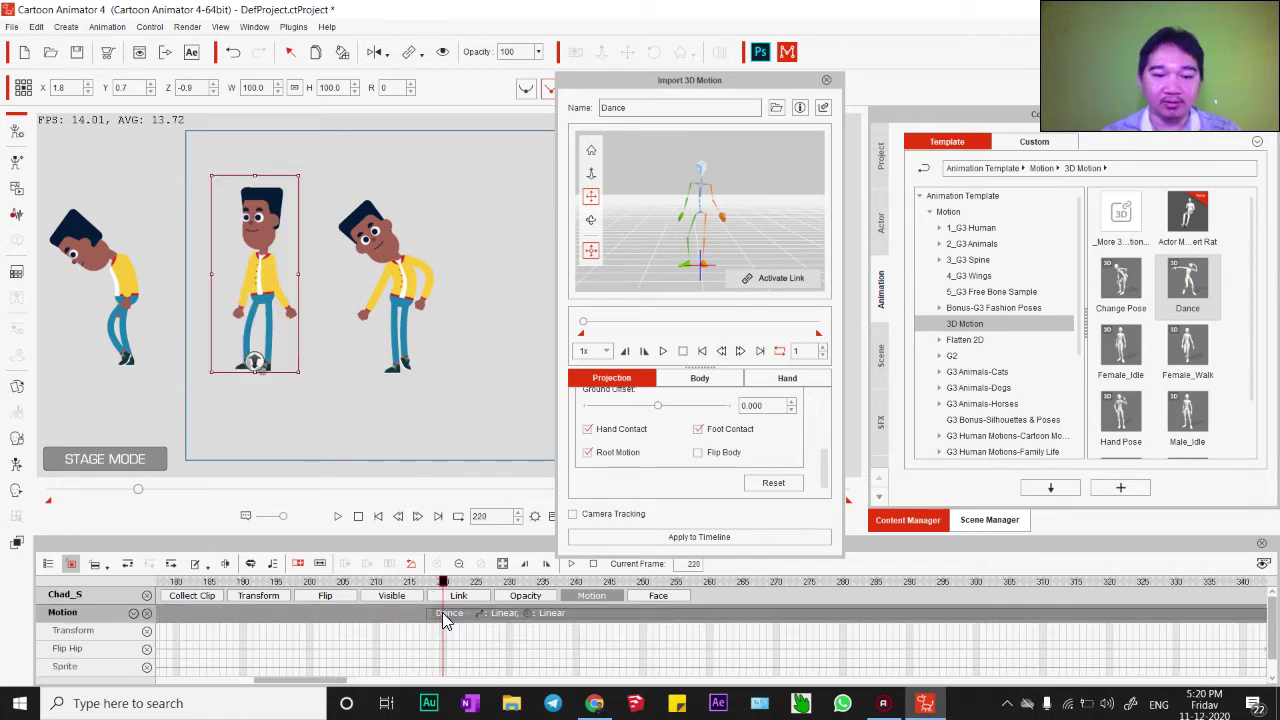
click(437, 615)
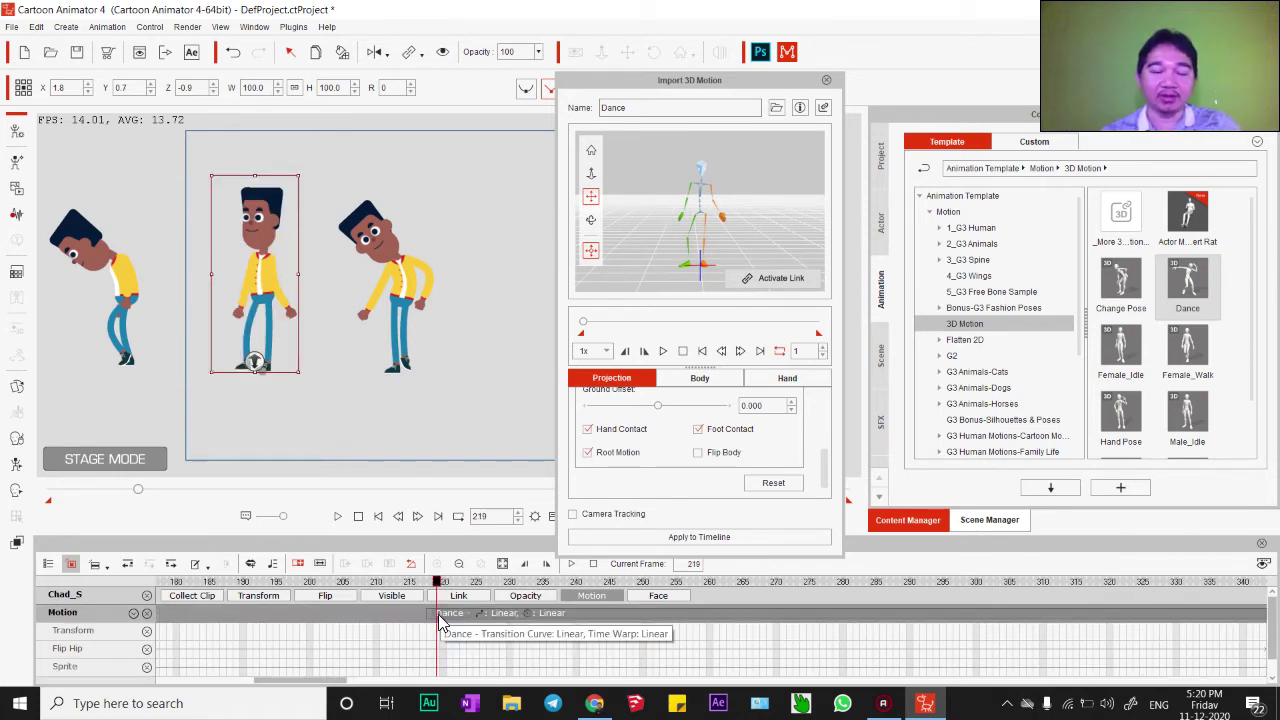
key(Delete)
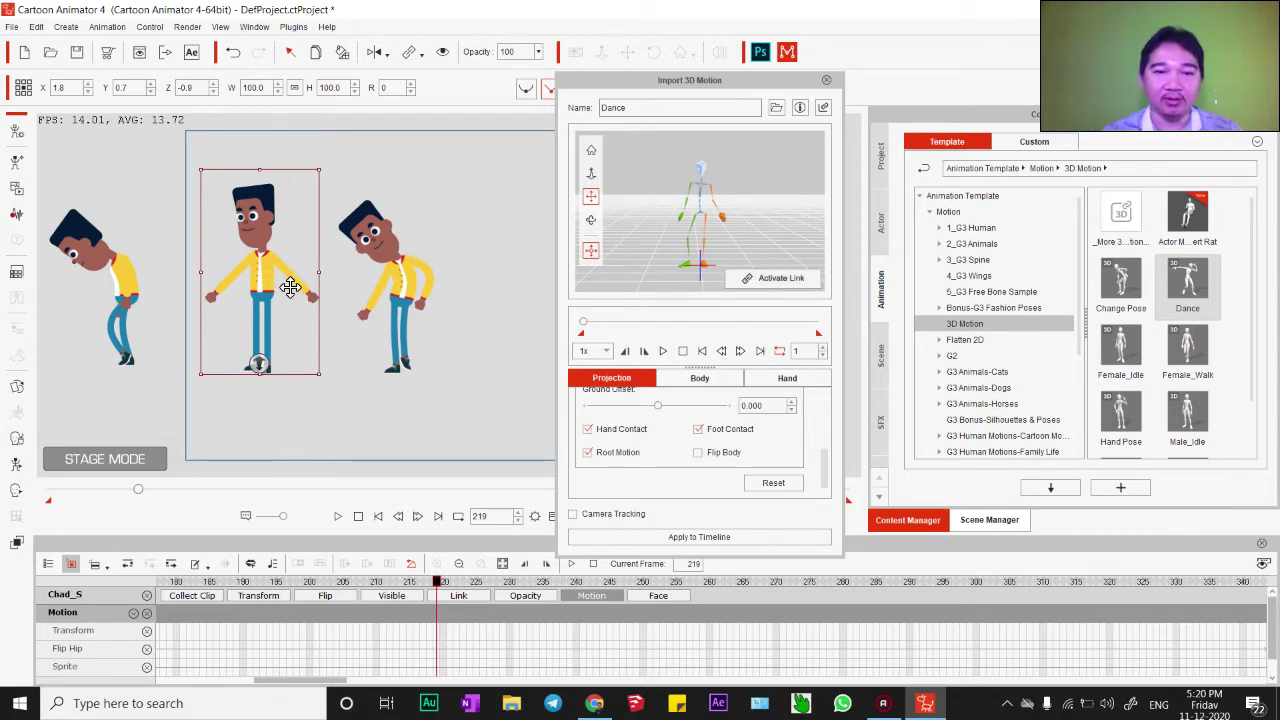
- Rotate the projection slightly to match the three-quarter character, check it with the linked preview and apply the Dance motion from frame 219
drag(700, 222, 684, 221)
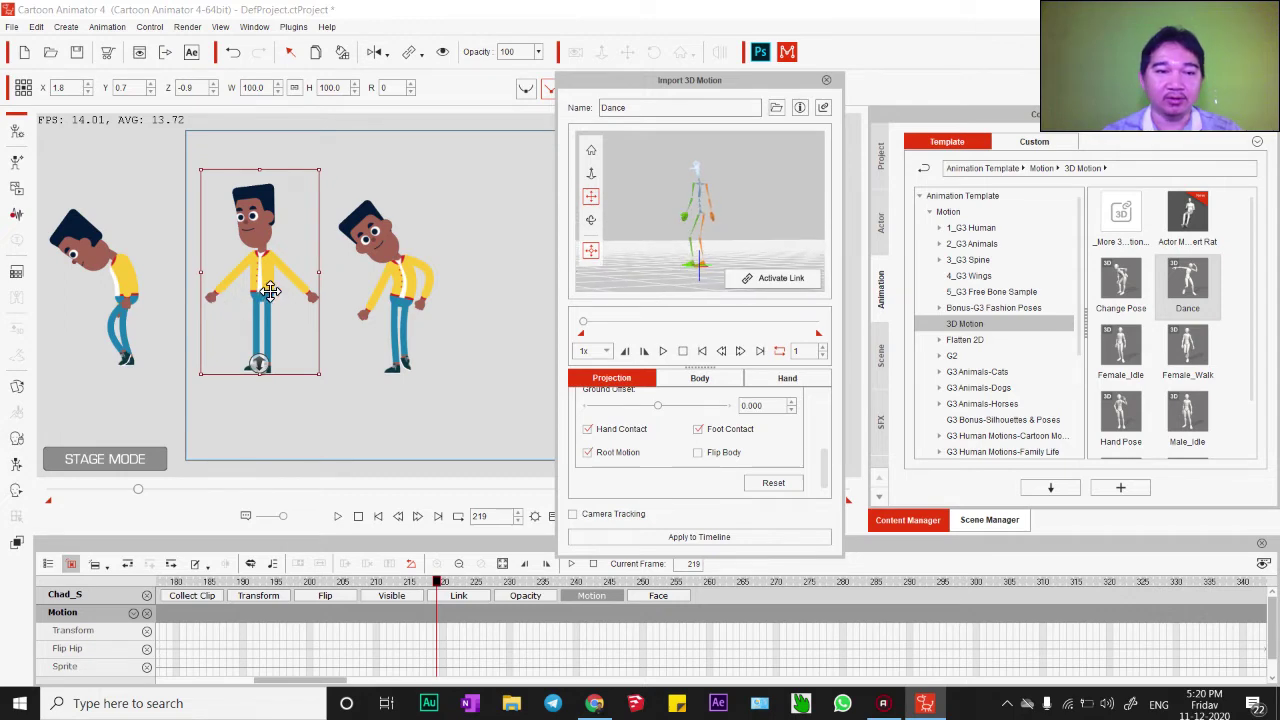
click(790, 278)
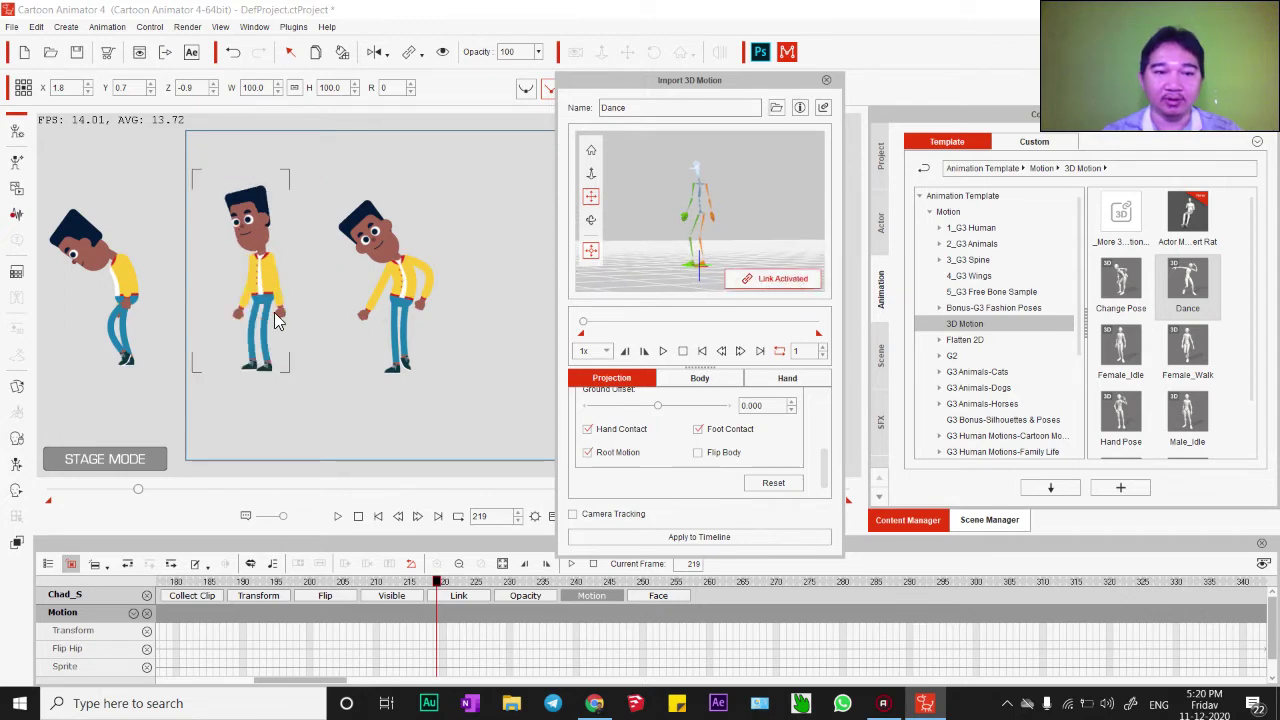
drag(715, 222, 717, 218)
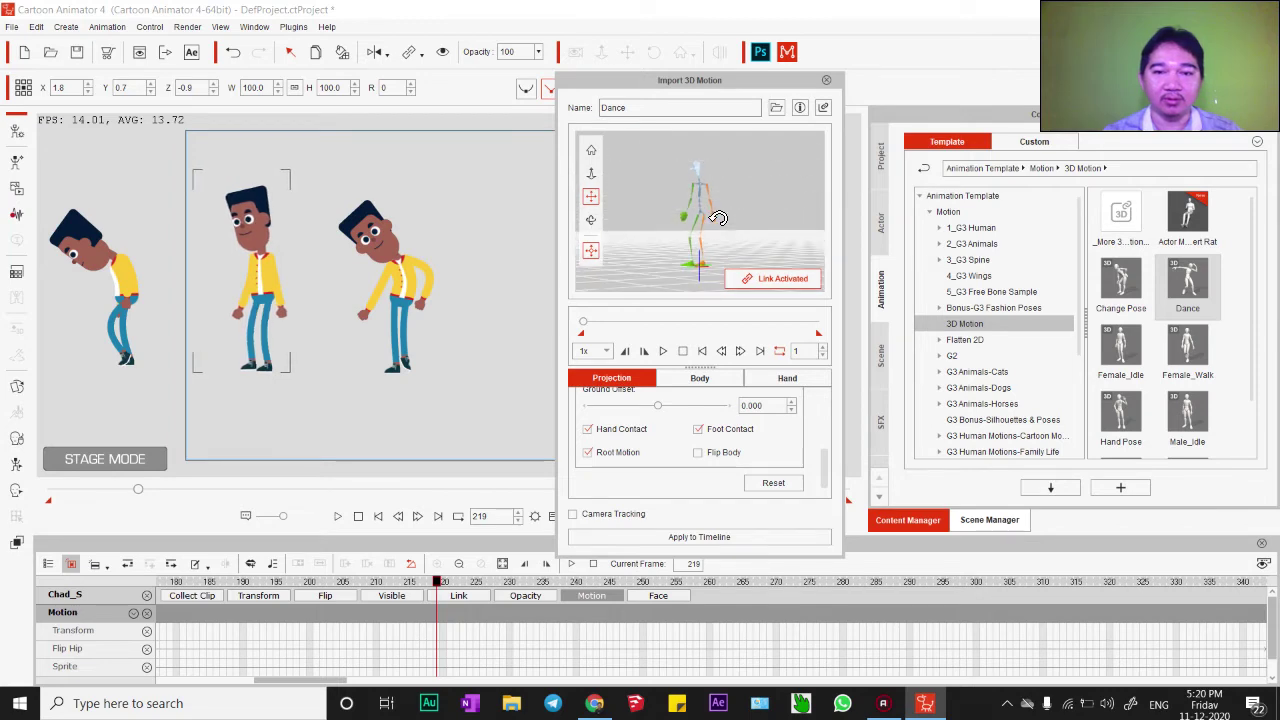
click(671, 540)
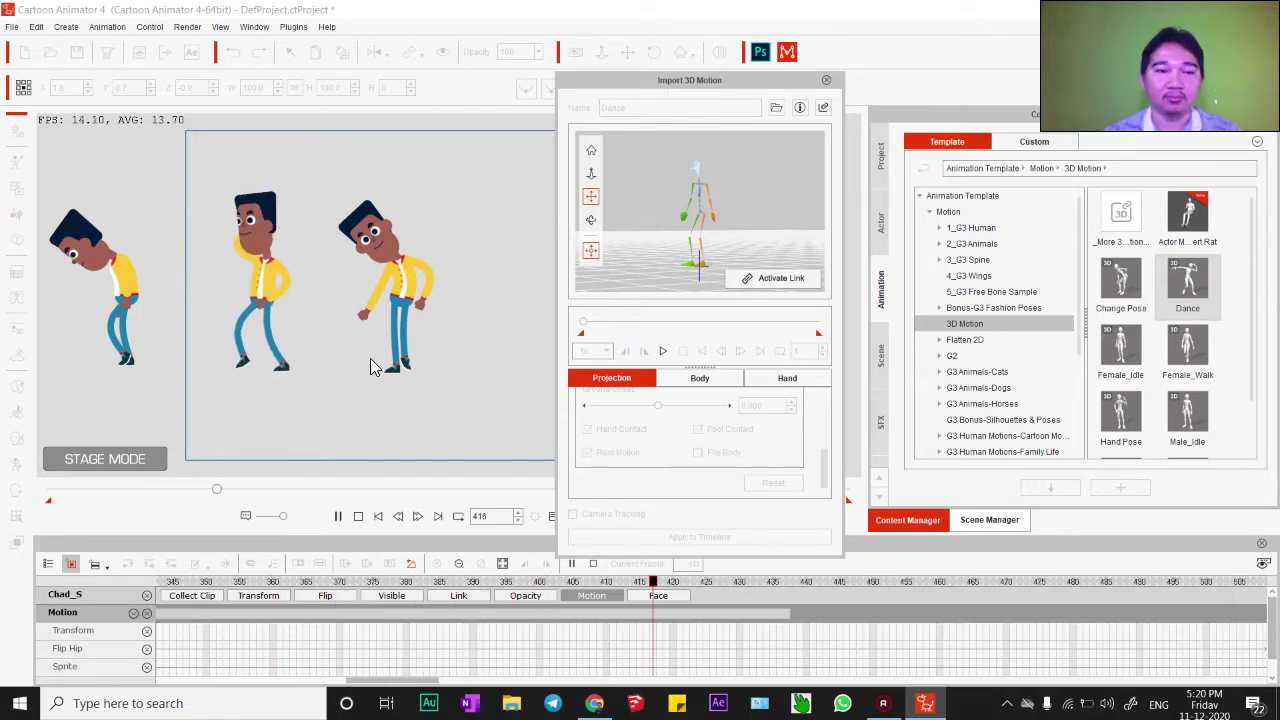
- Select the side-view character, rotate the motion projection to a side profile and apply the Dance motion from frame 437
drag(304, 380, 475, 405)
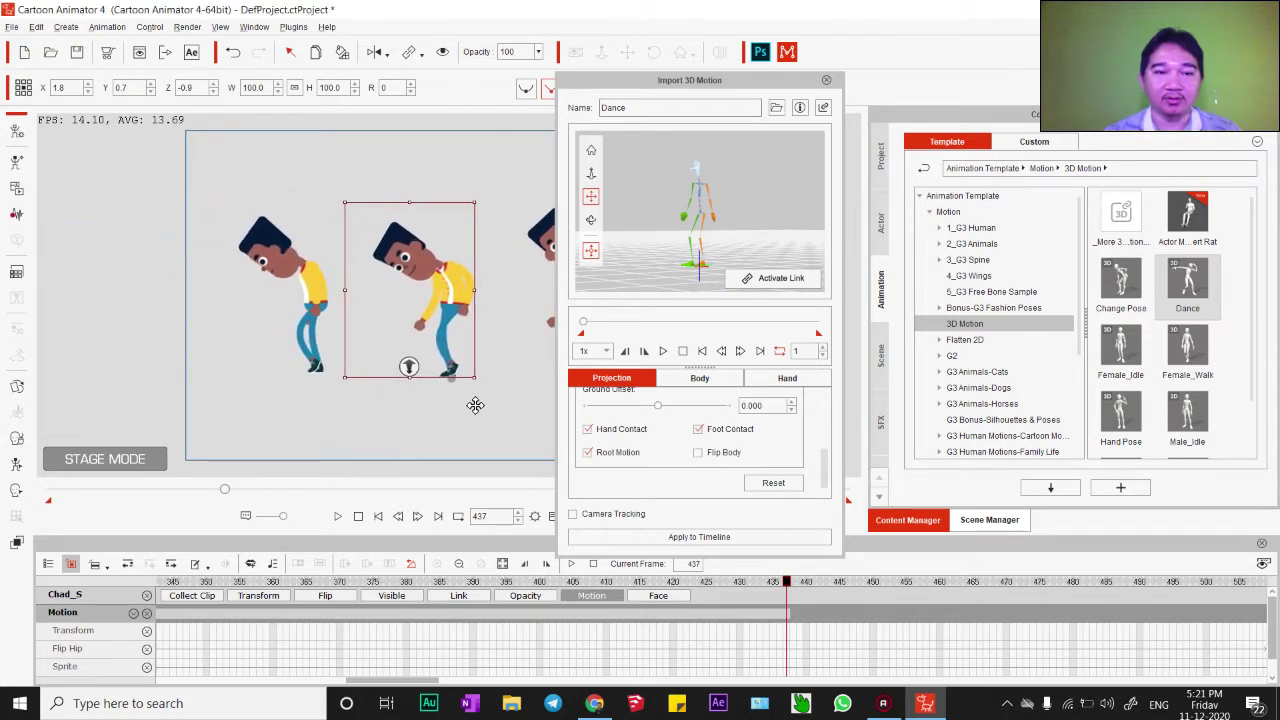
click(310, 288)
mouse_move(703, 250)
mouse_down()
mouse_move(718, 251)
mouse_move(704, 246)
mouse_up()
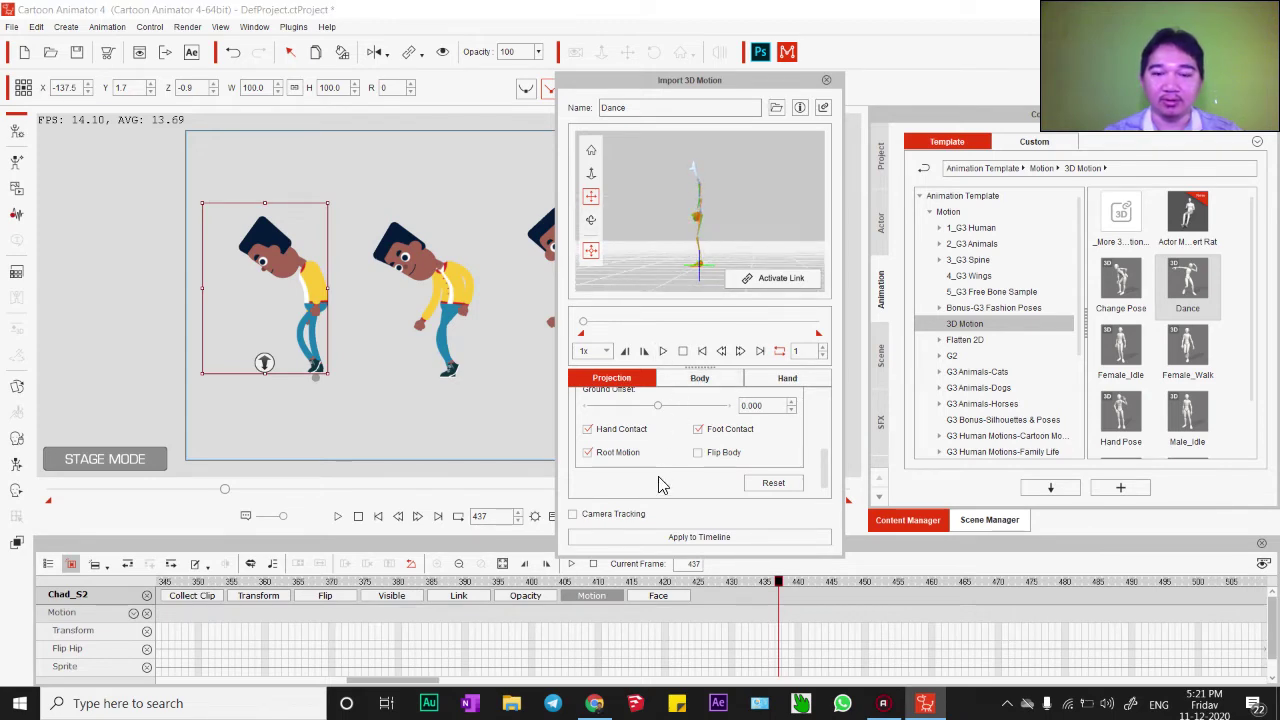
click(662, 536)
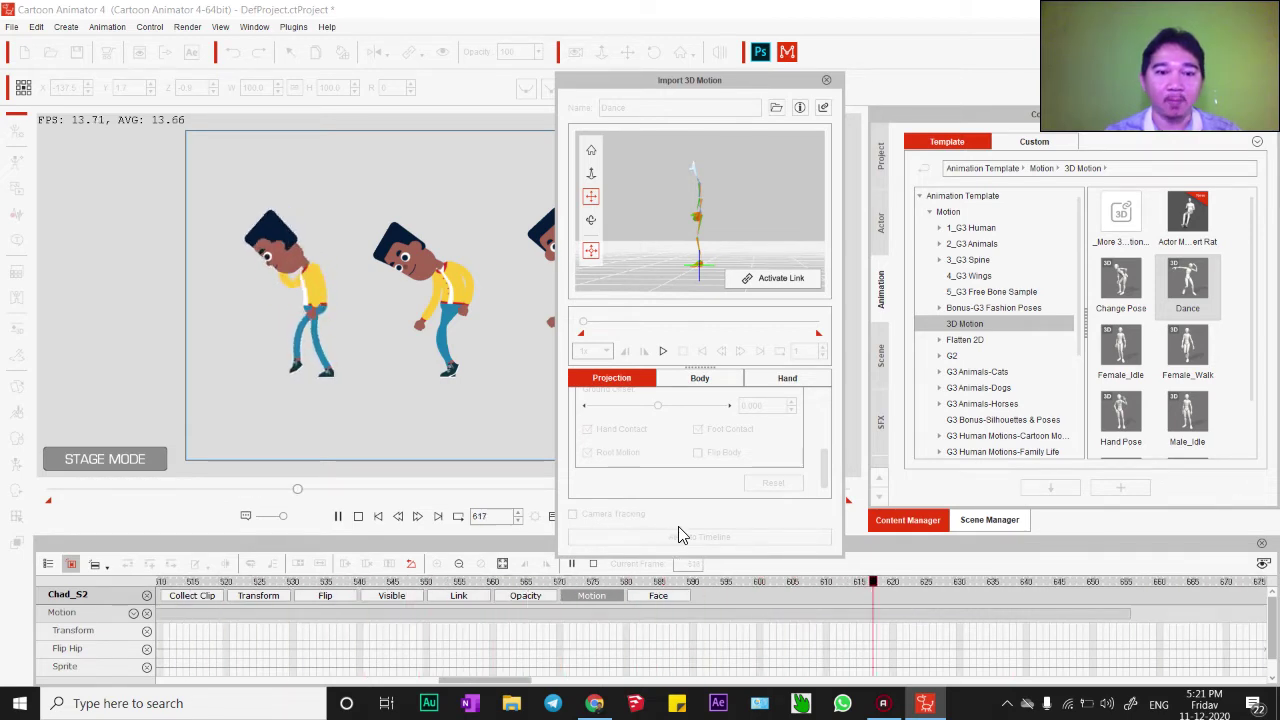
- Close the 3D motion settings, delete the side-view character's first Dance clip, play the stage briefly and return to frame 1
click(826, 81)
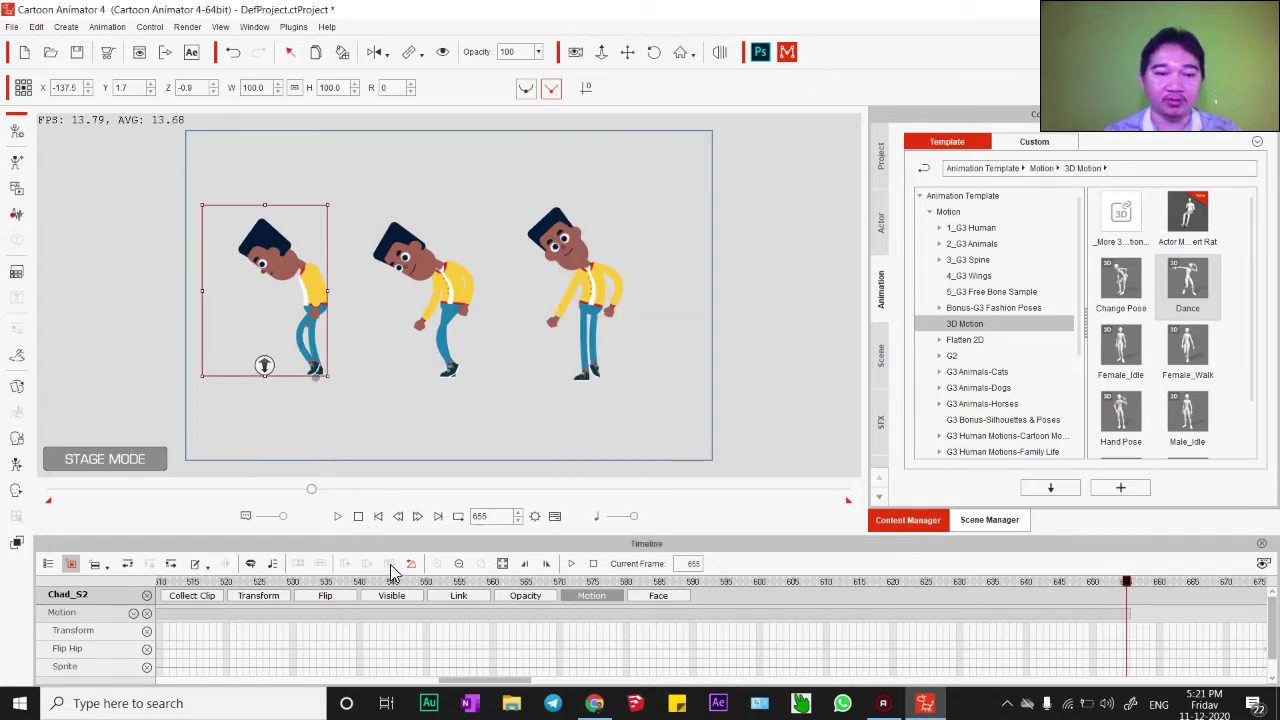
click(358, 517)
click(224, 614)
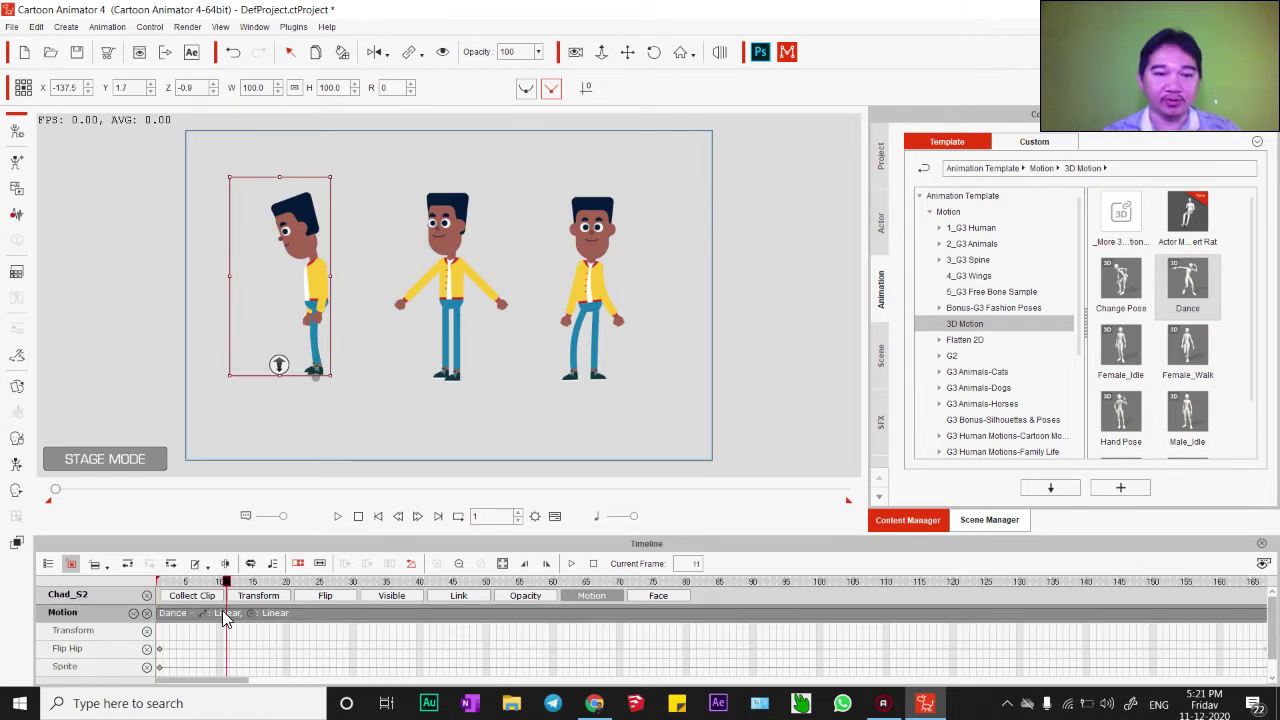
key(Delete)
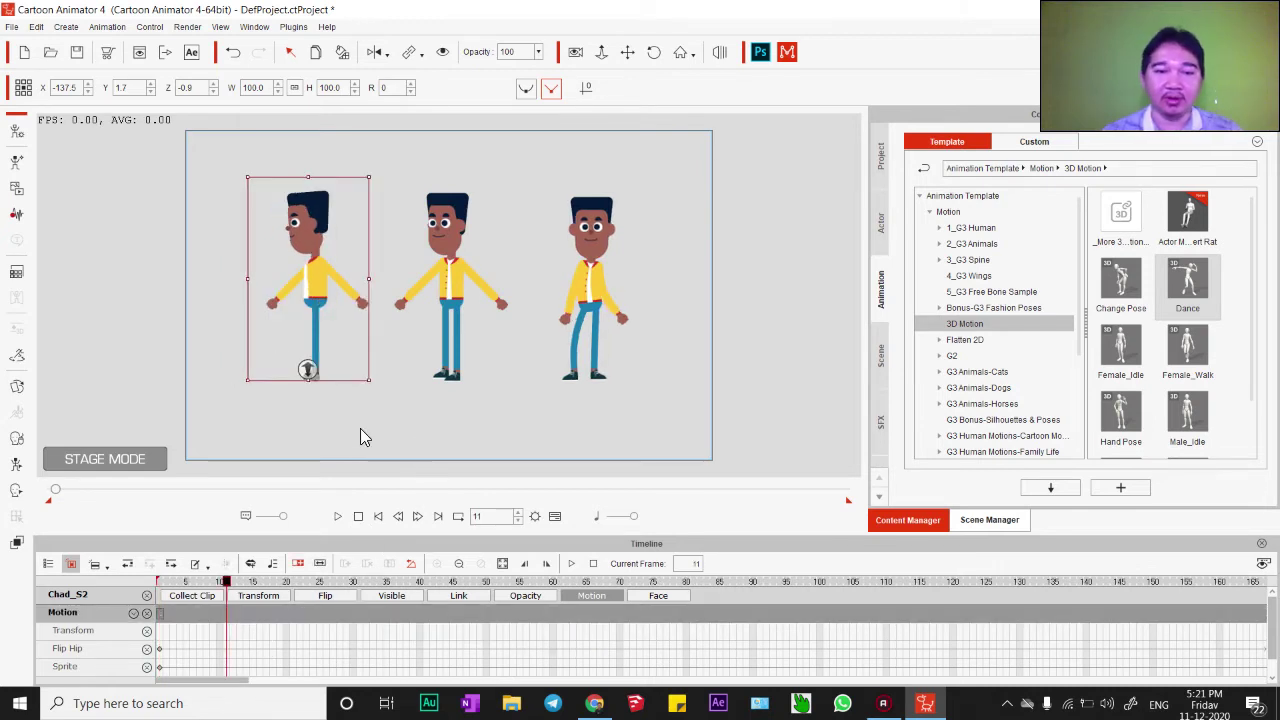
click(337, 516)
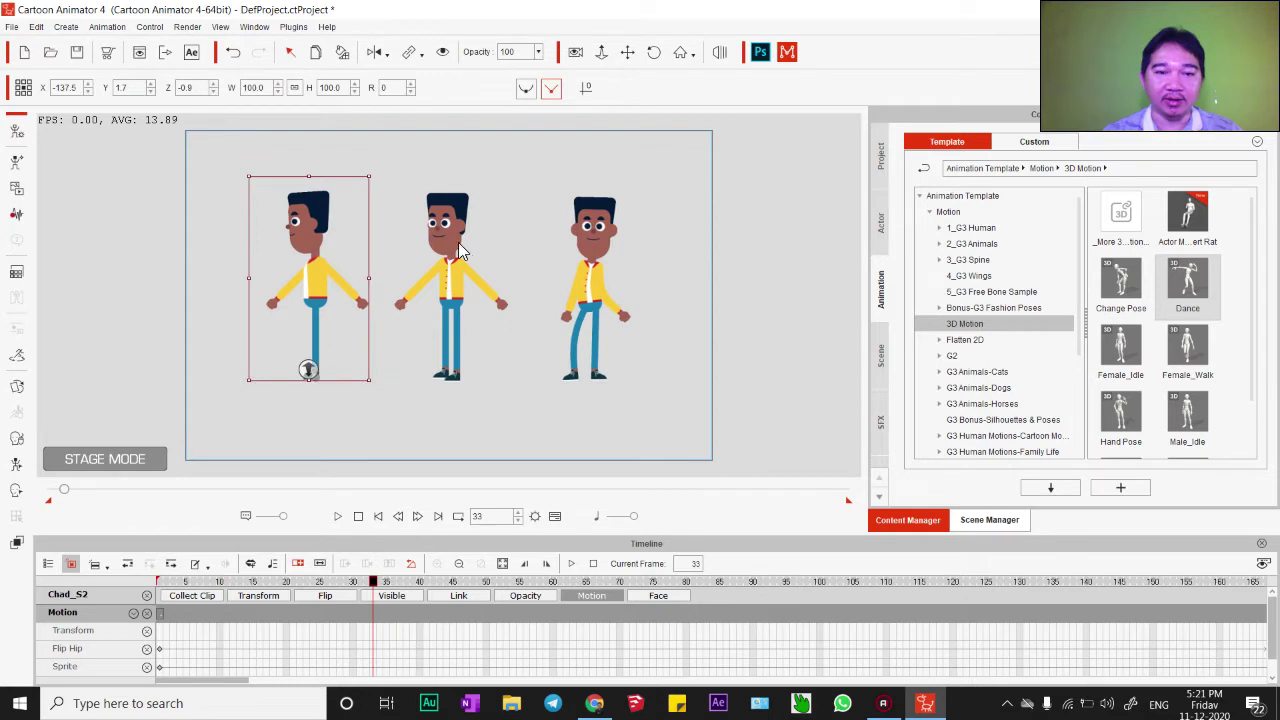
click(358, 517)
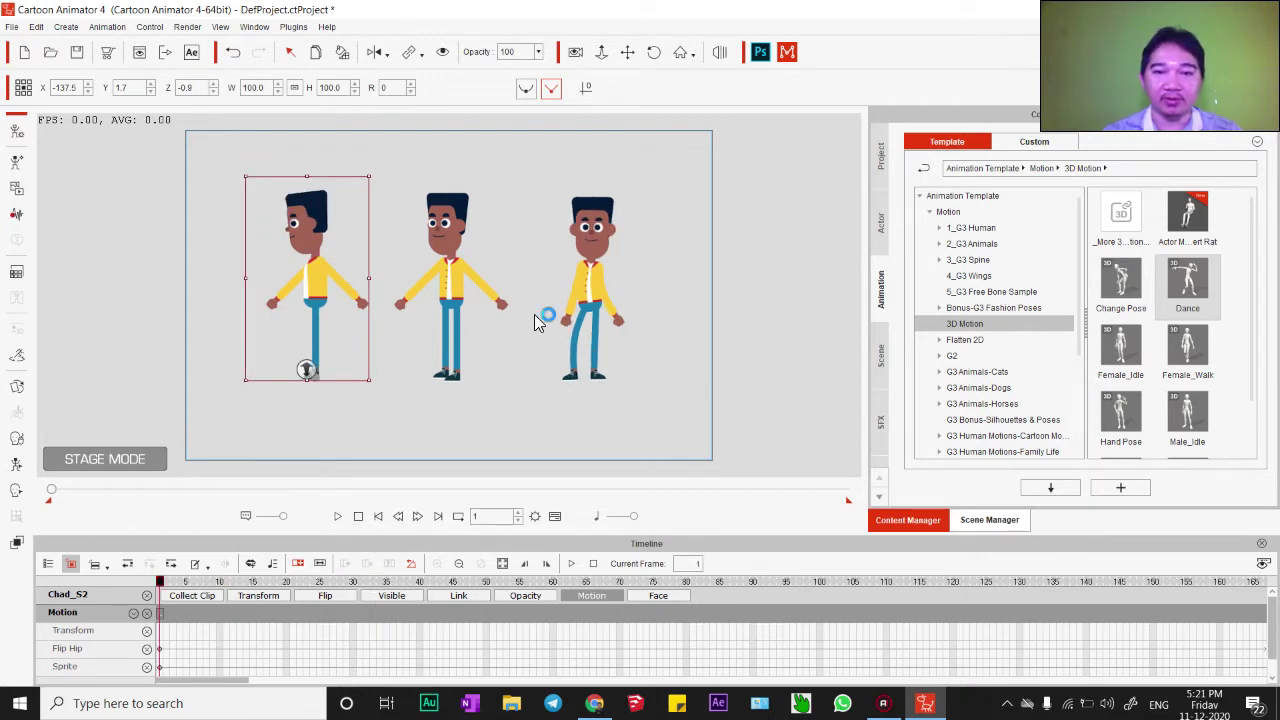
- Select the front-view character, go to the end of its Dance clip at frame 219 and show its Transform track
click(591, 316)
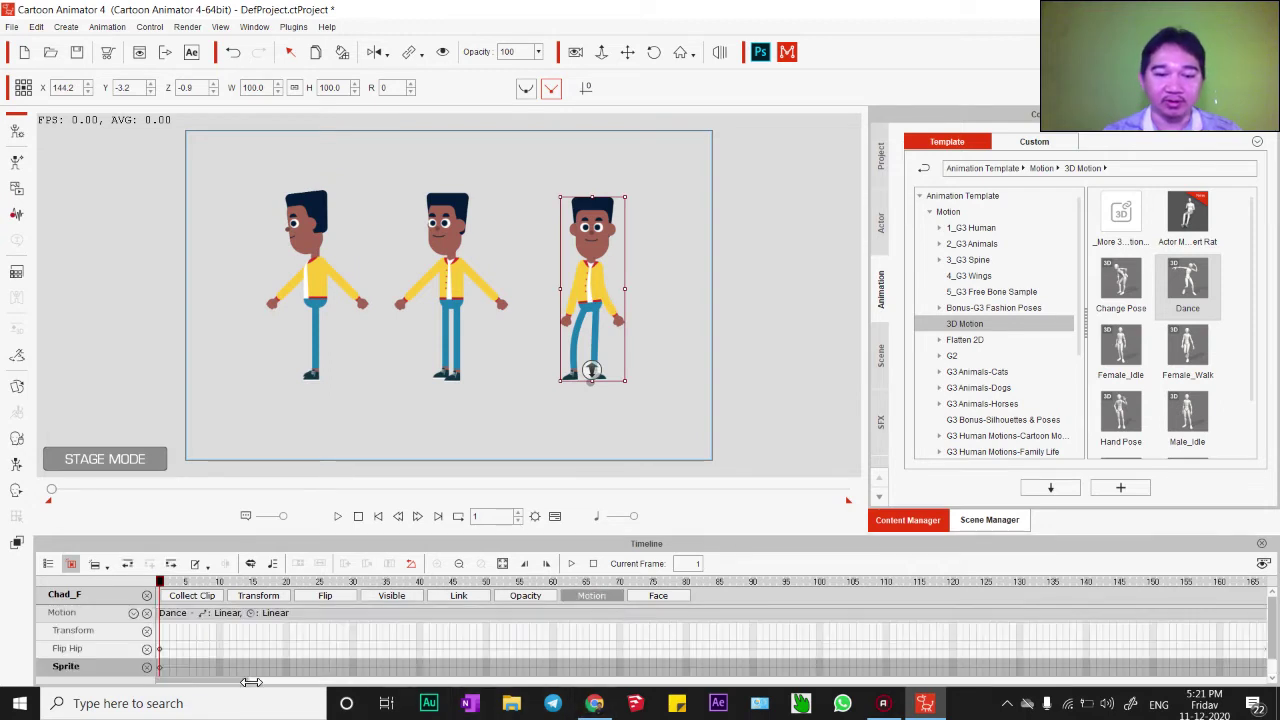
drag(229, 680, 316, 697)
click(475, 619)
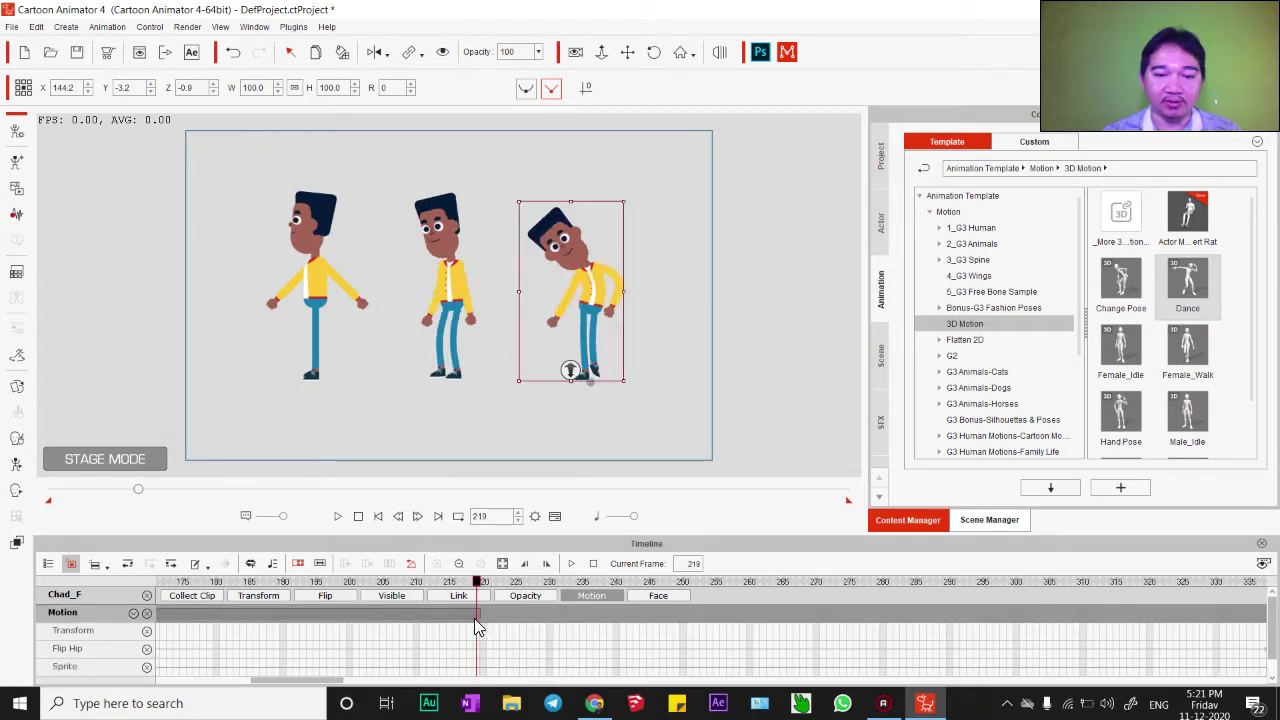
click(258, 595)
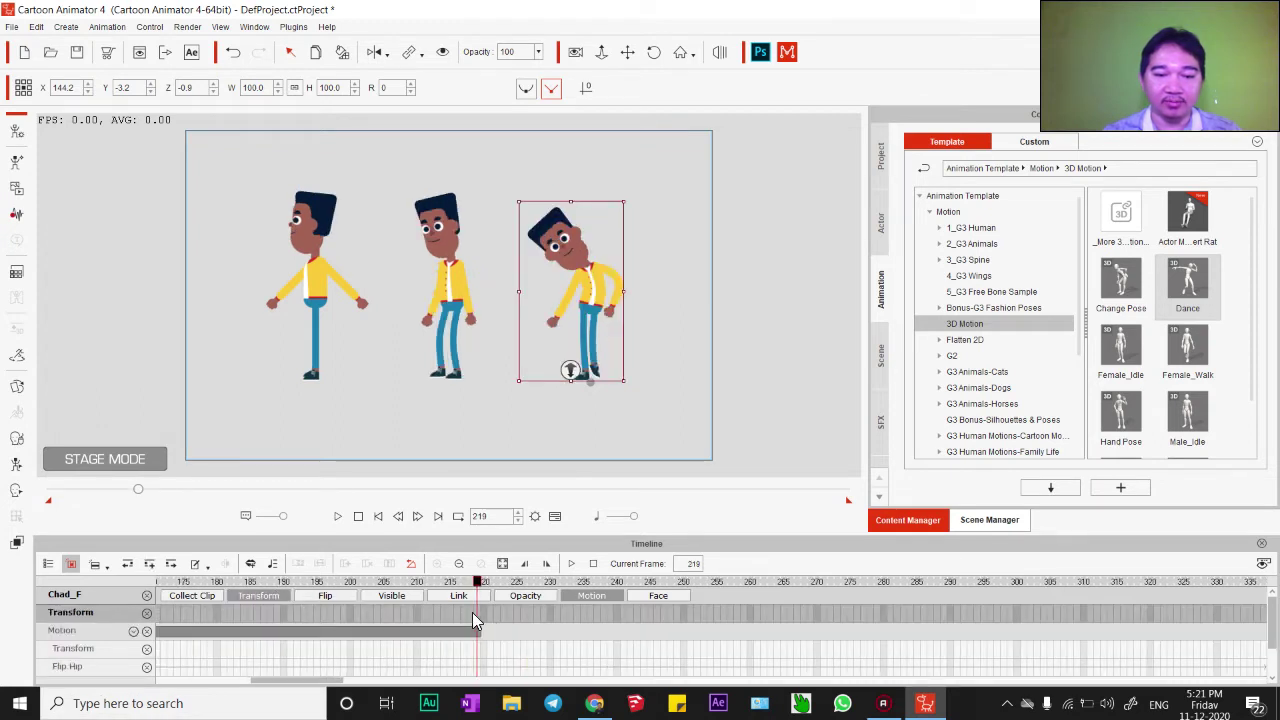
- Key the three-quarter character's Transform at frame 218 and, at frame 219, move it onto the front-view character at about X 148
click(446, 267)
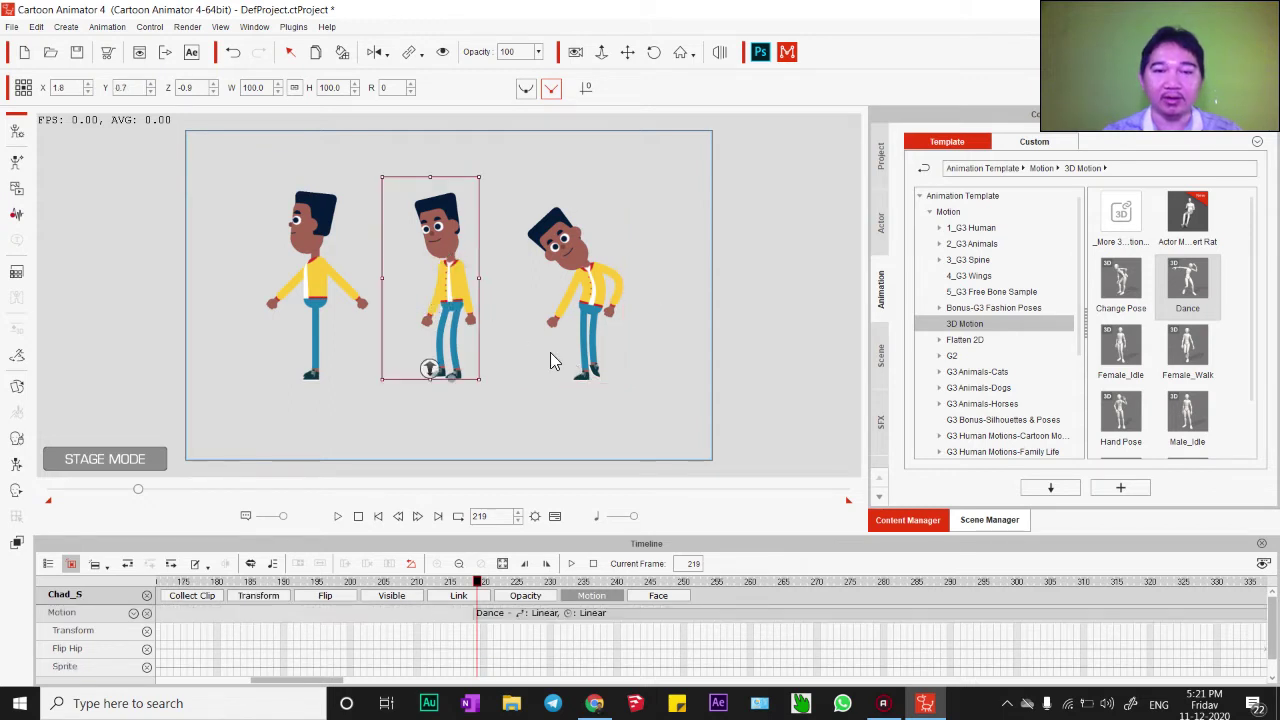
drag(525, 381, 486, 380)
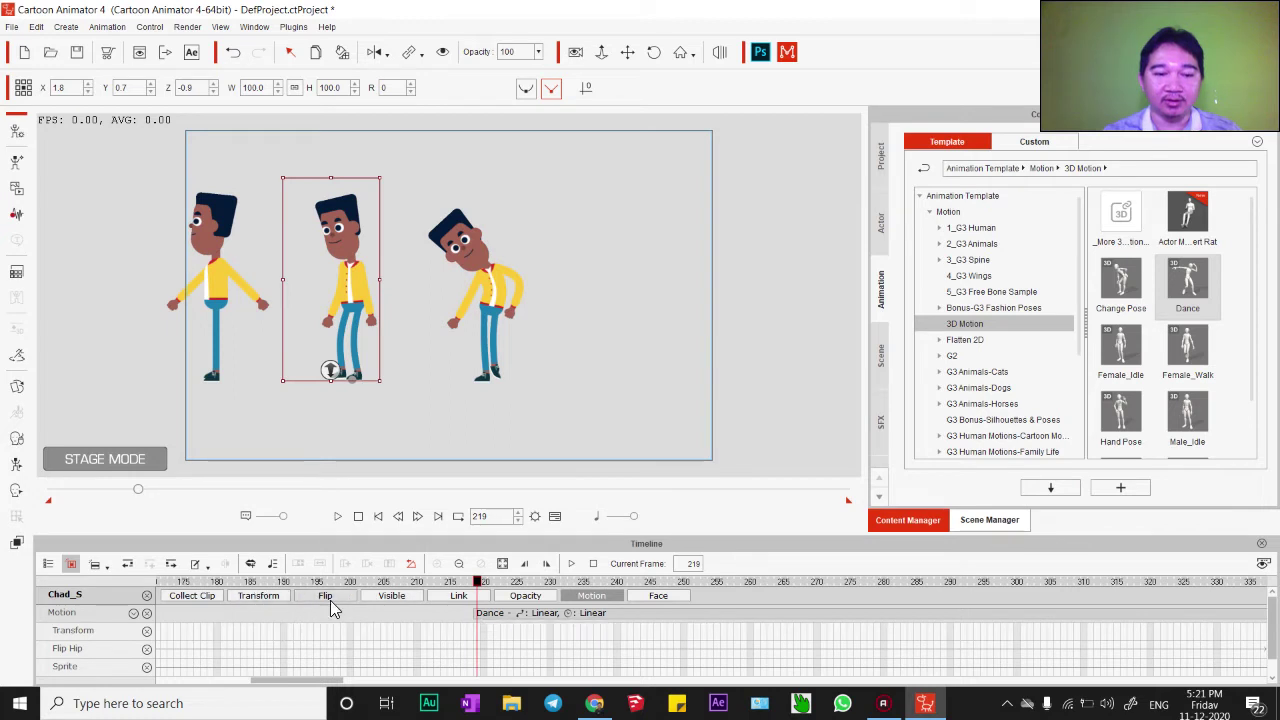
click(284, 596)
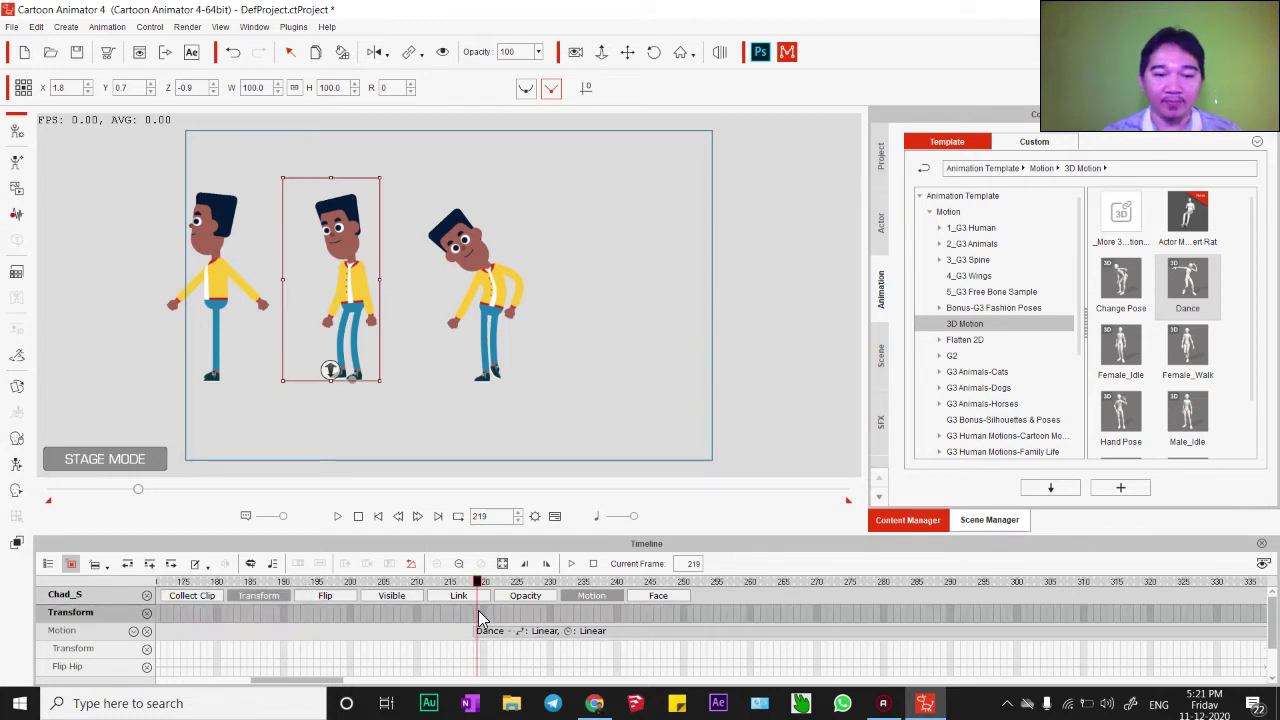
drag(478, 620, 470, 618)
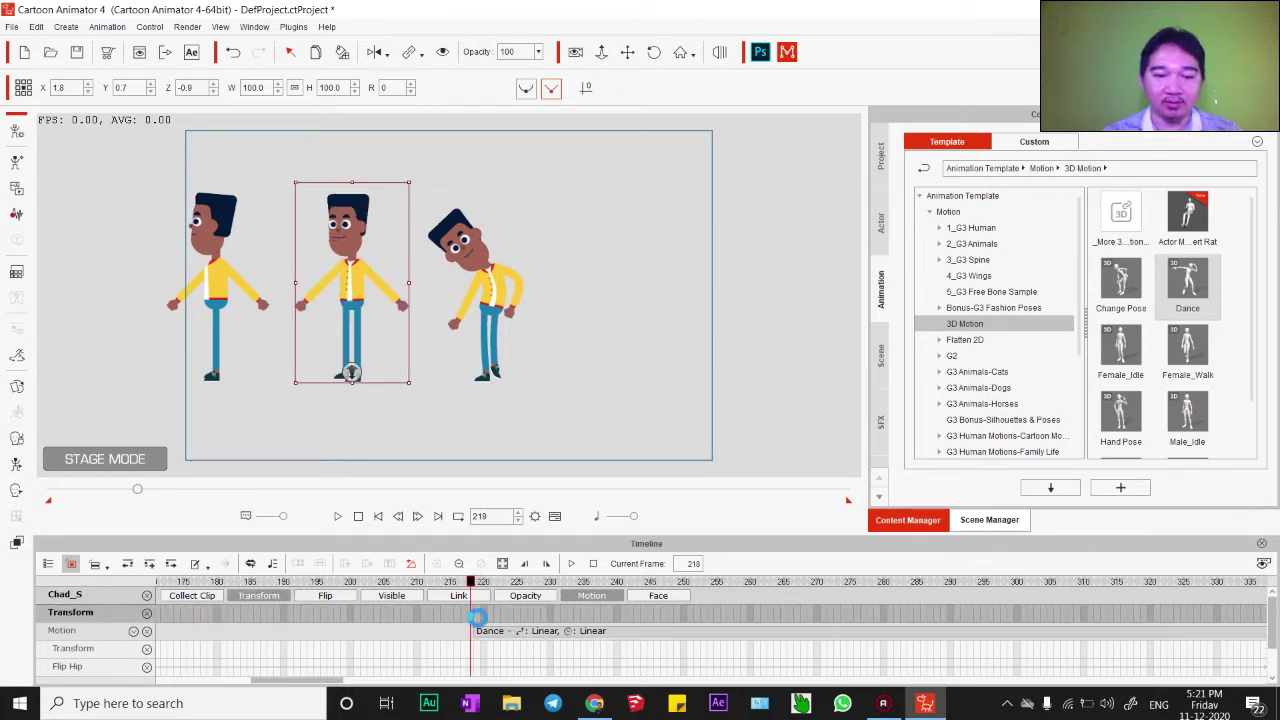
click(478, 614)
drag(380, 283, 496, 290)
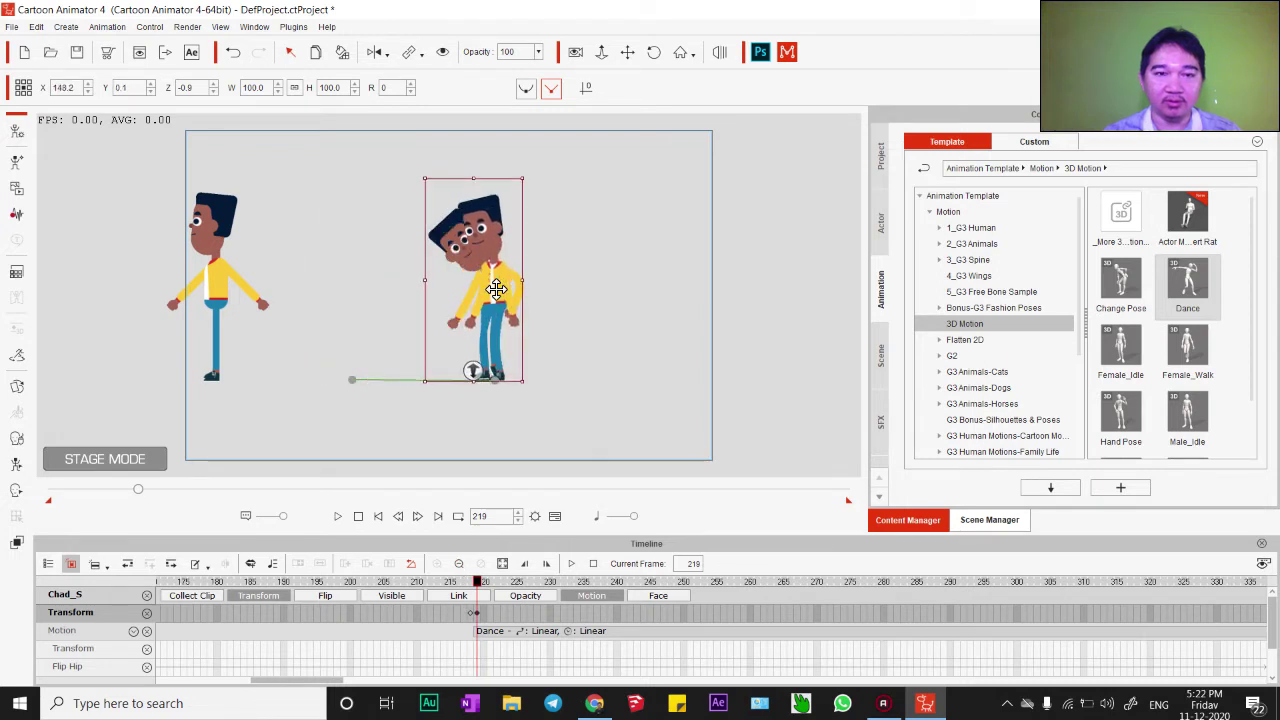
- Key the three-quarter character visible at frame 219 and hidden at frame 1, and check the playback up to frame 219
click(446, 54)
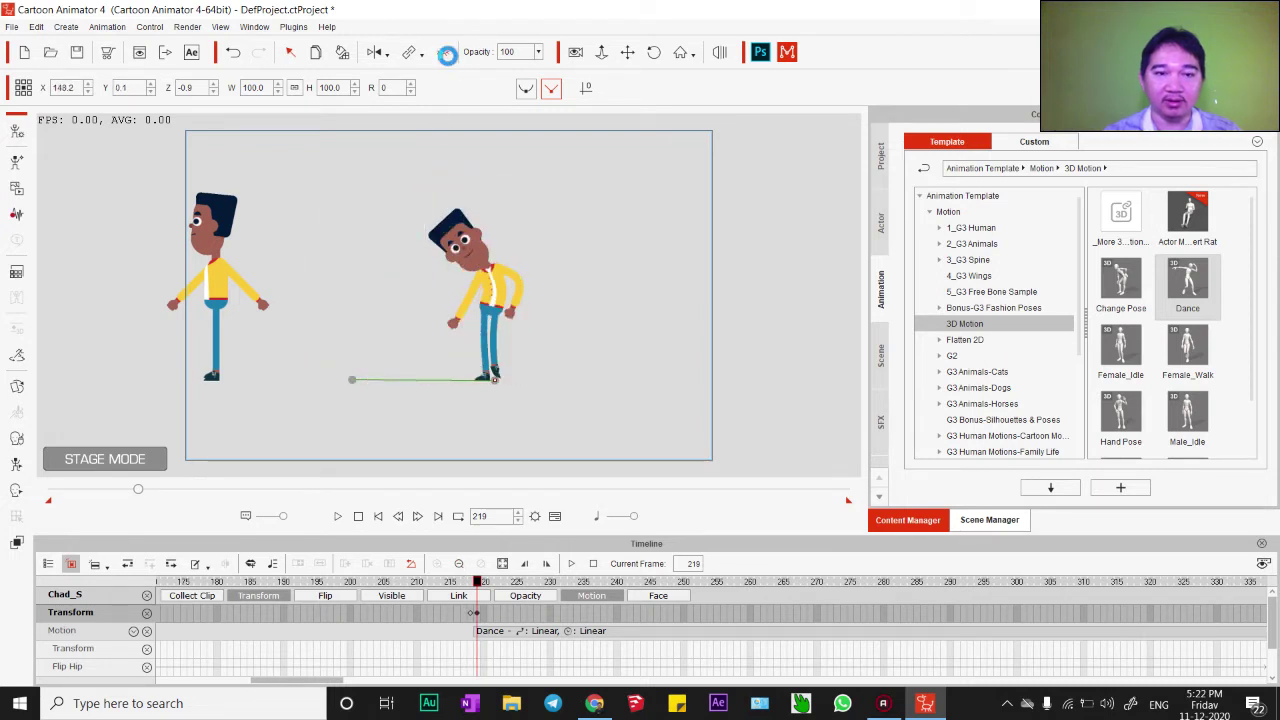
click(446, 56)
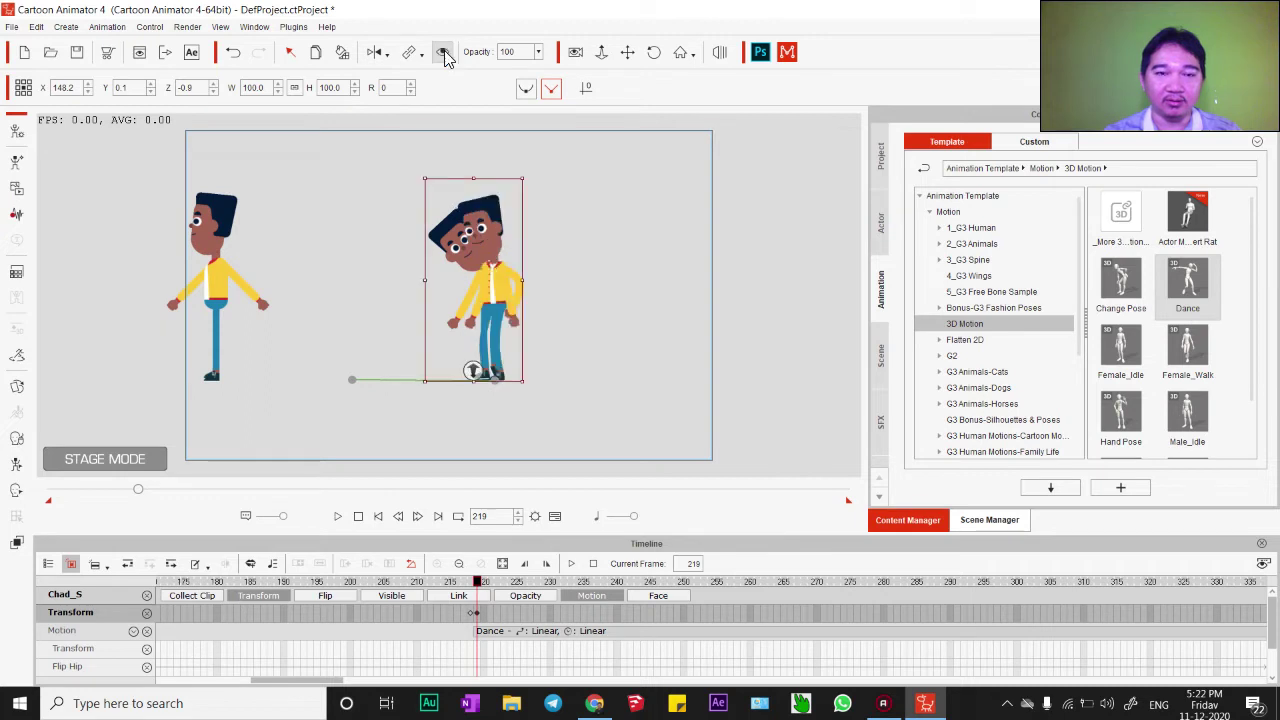
click(357, 520)
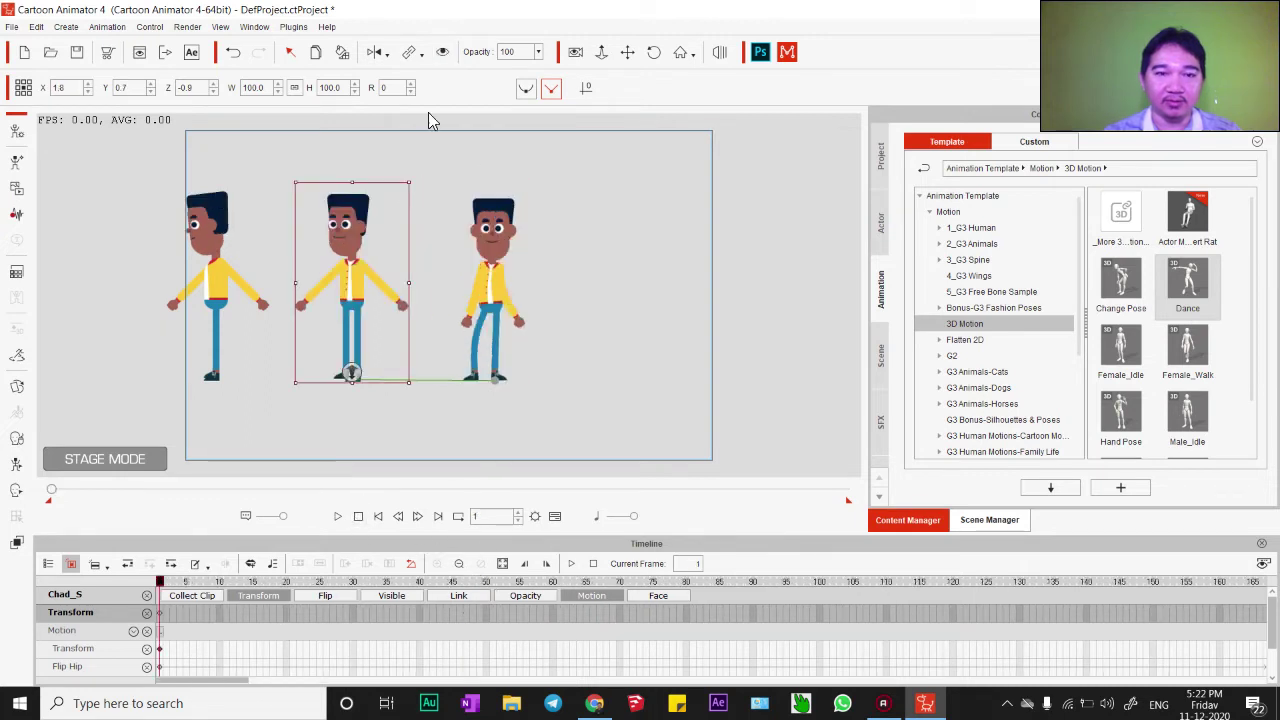
click(443, 55)
key(space)
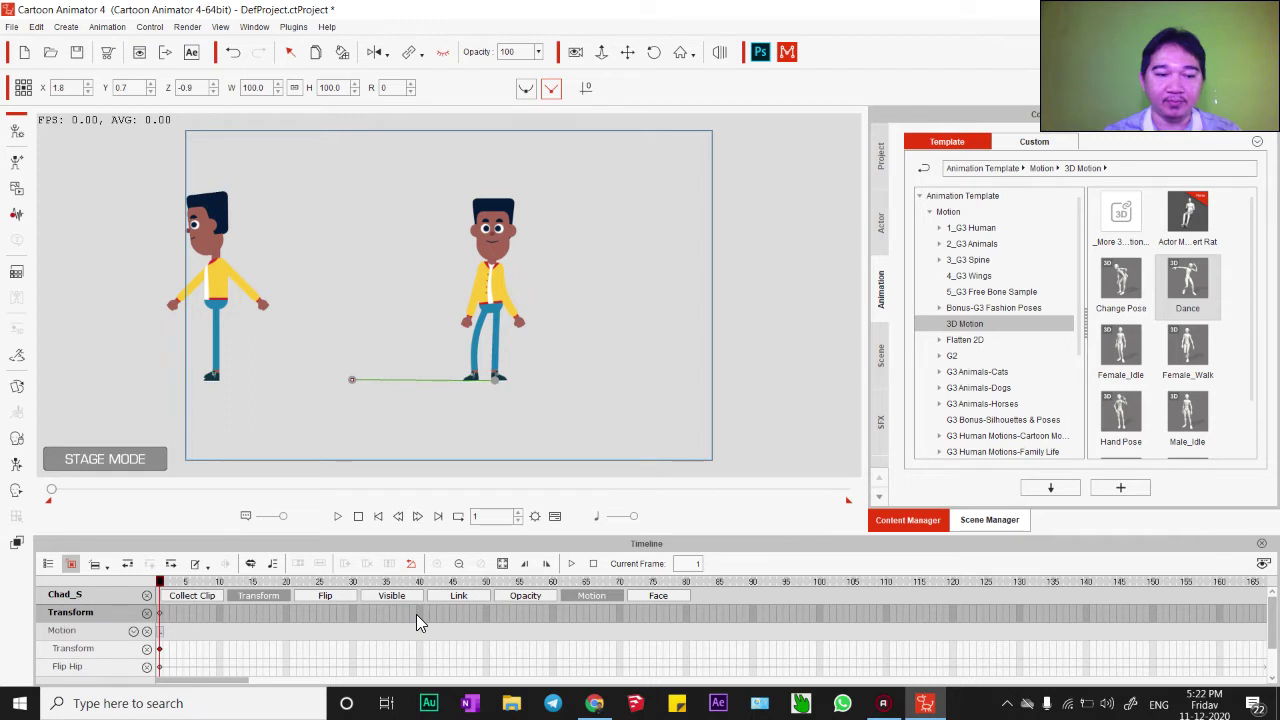
drag(714, 581, 720, 581)
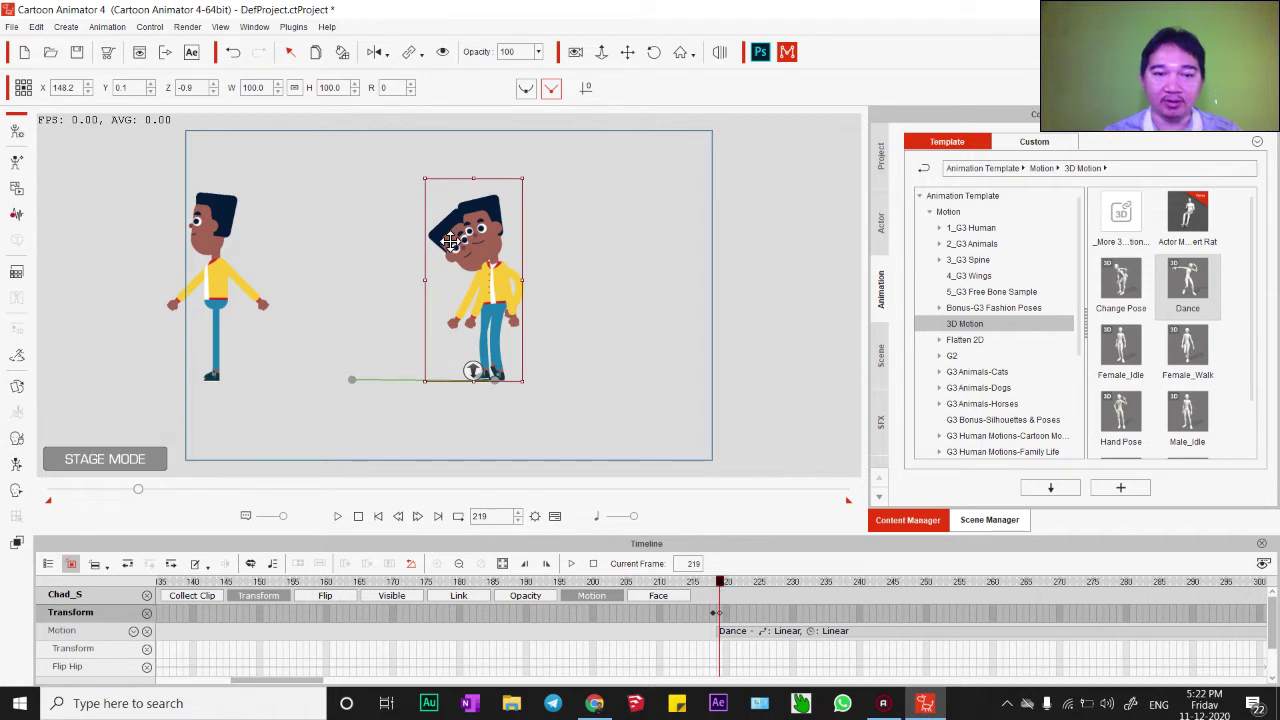
- Compare frames 218 and 219, hide the front-view character at frame 219 and select its Motion clip
click(570, 355)
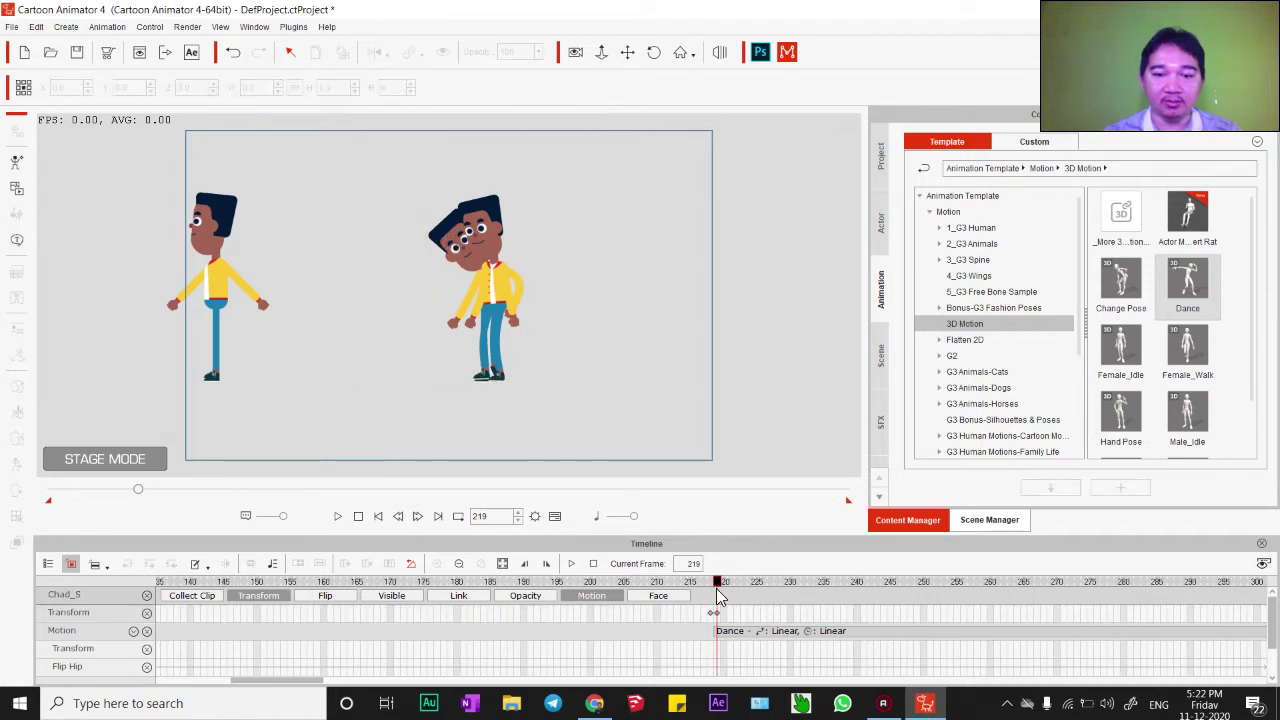
click(713, 584)
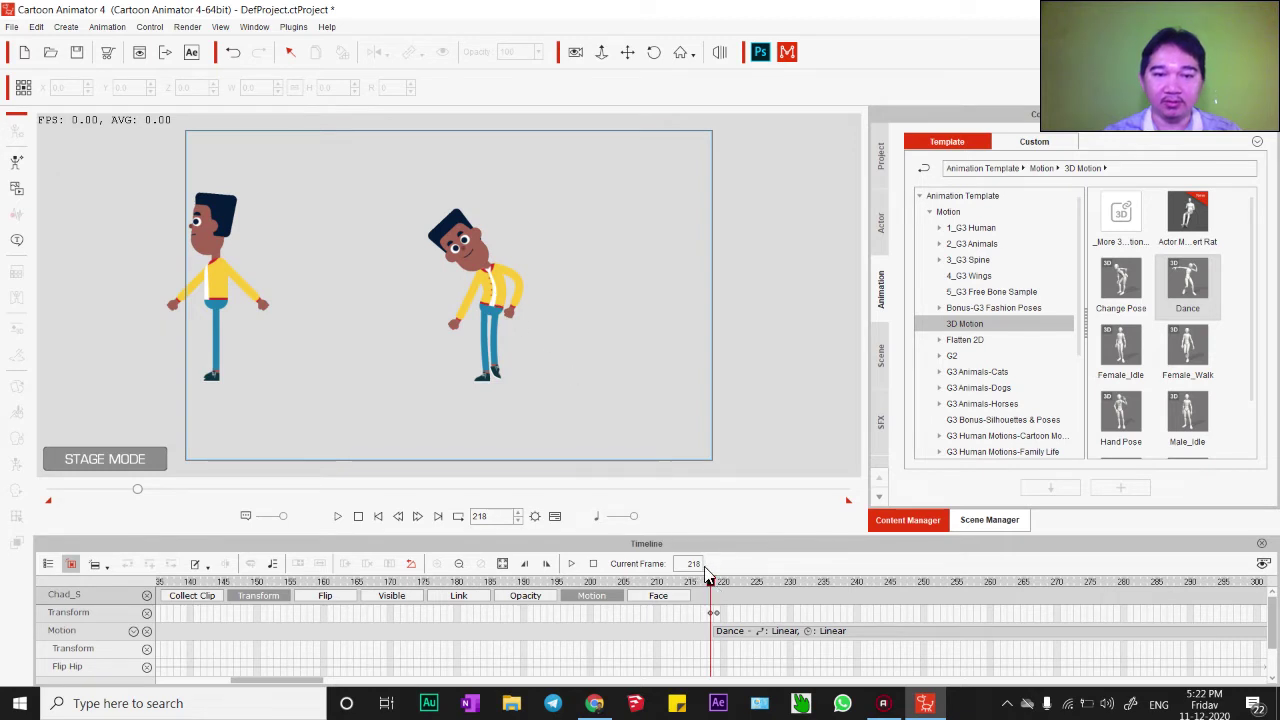
click(718, 601)
drag(710, 586, 716, 586)
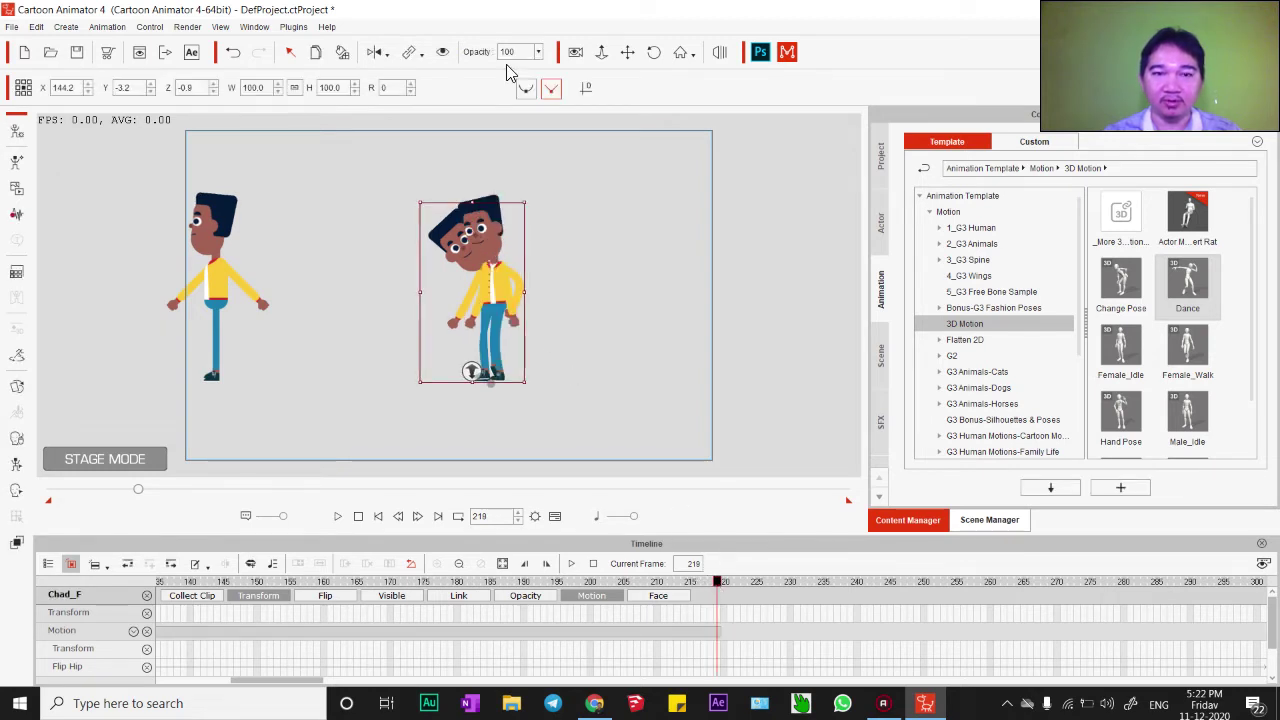
click(443, 52)
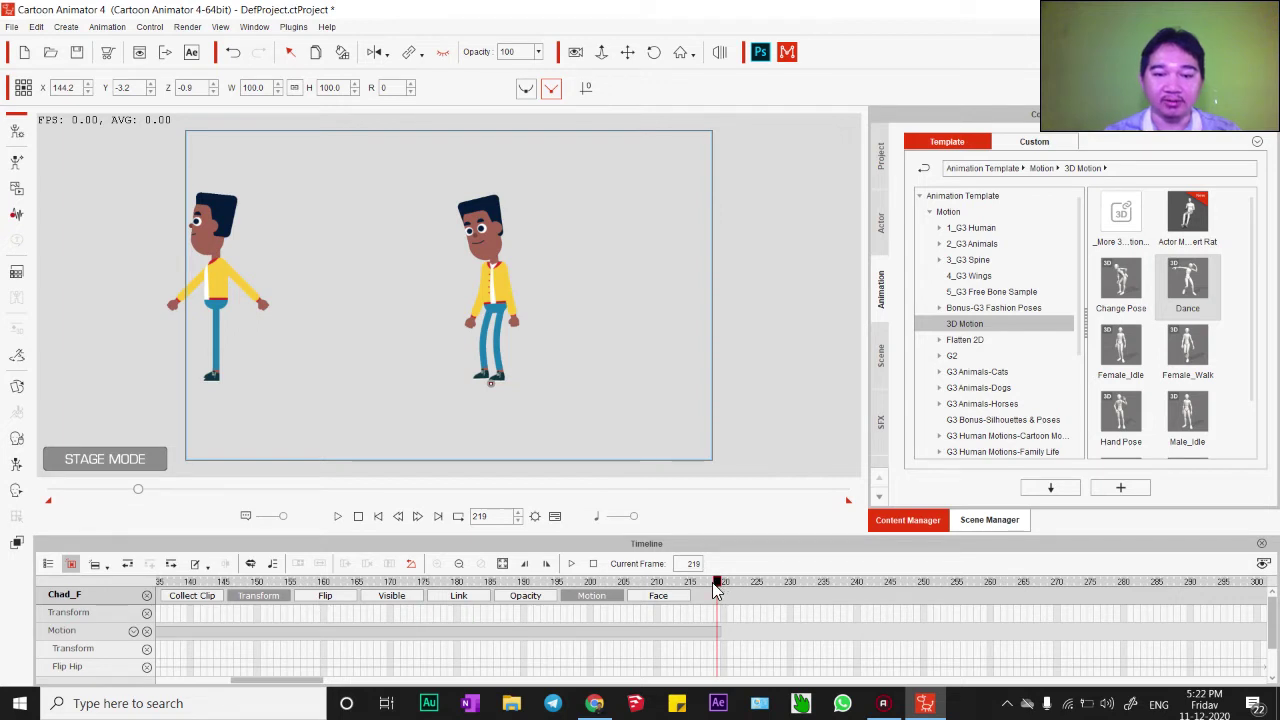
click(714, 618)
click(708, 630)
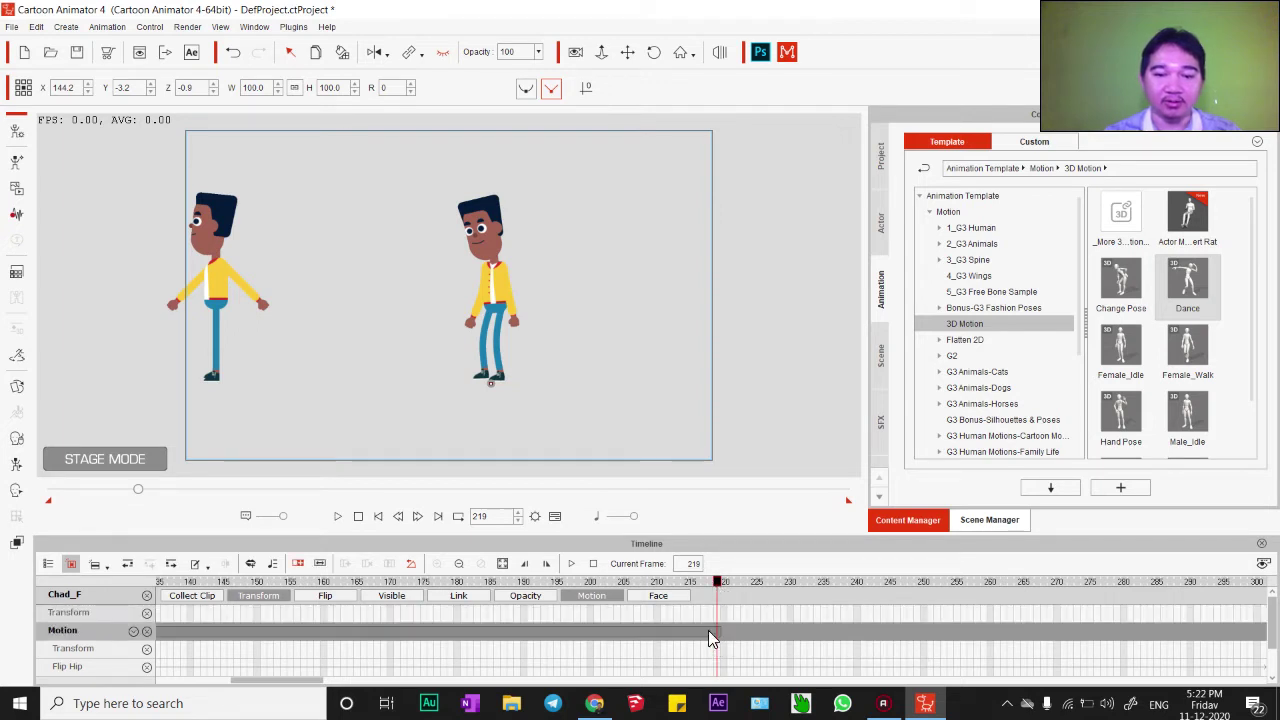
- At the end of the three-quarter character's Dance clip, frame 437, move the side-view character onto it at about X 149
click(489, 287)
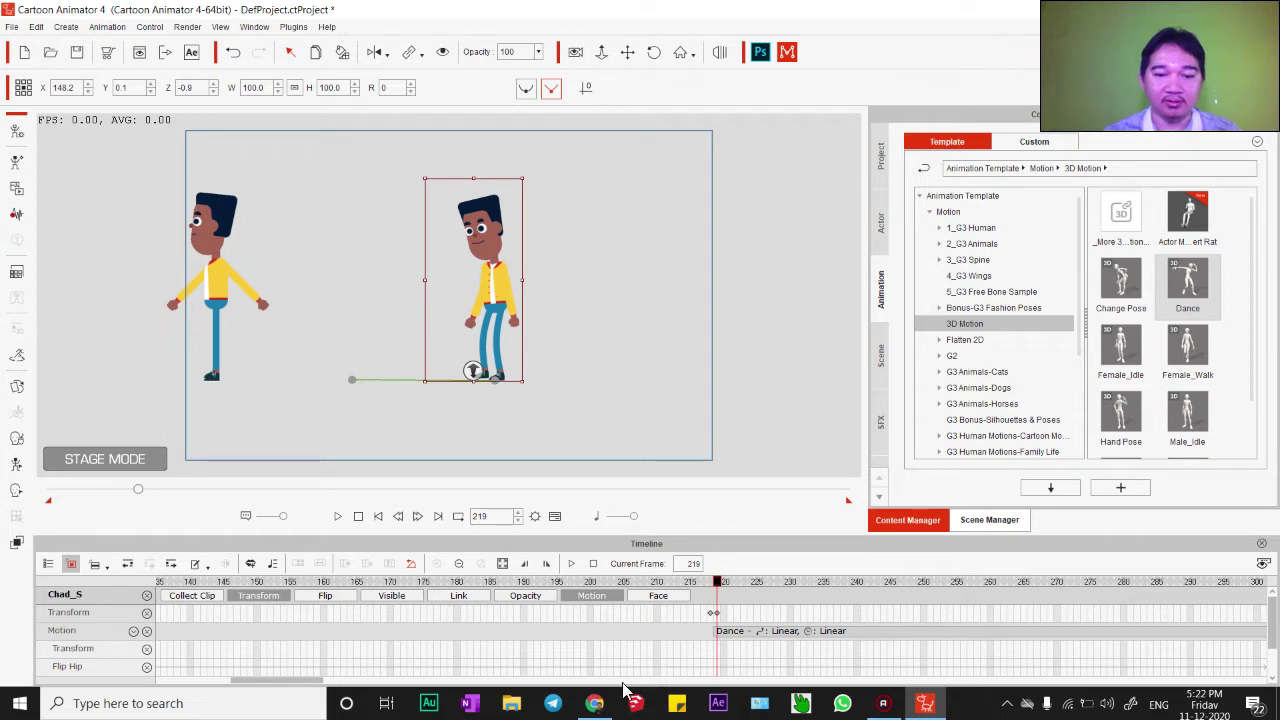
drag(257, 681, 376, 688)
click(752, 614)
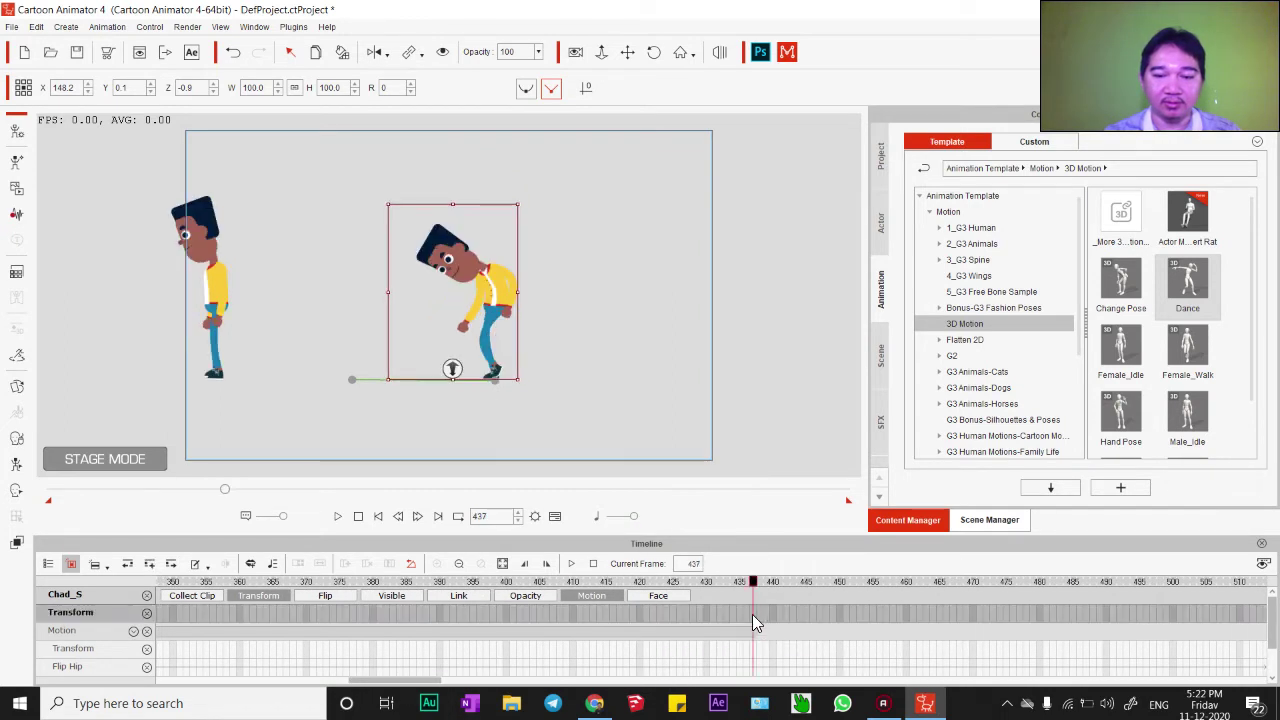
drag(198, 320, 496, 299)
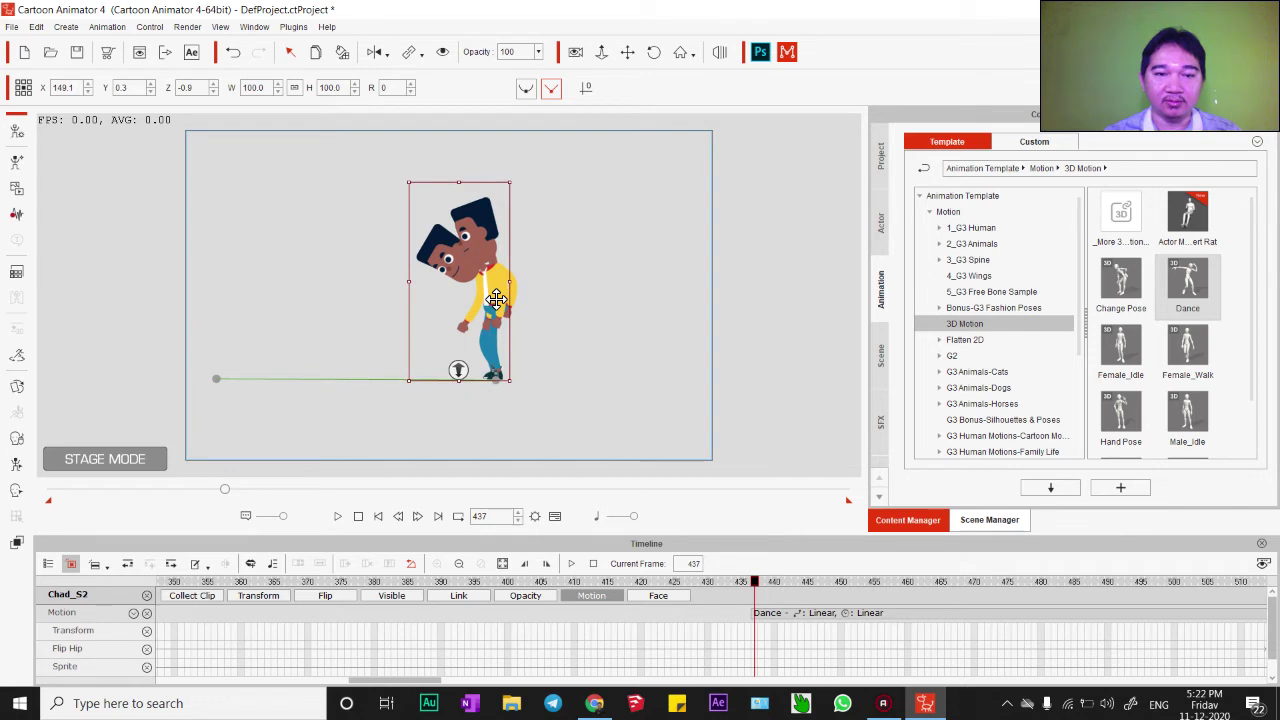
- Key the side-view character visible at frame 437 and hidden at frame 1, and show its Visible track
click(443, 54)
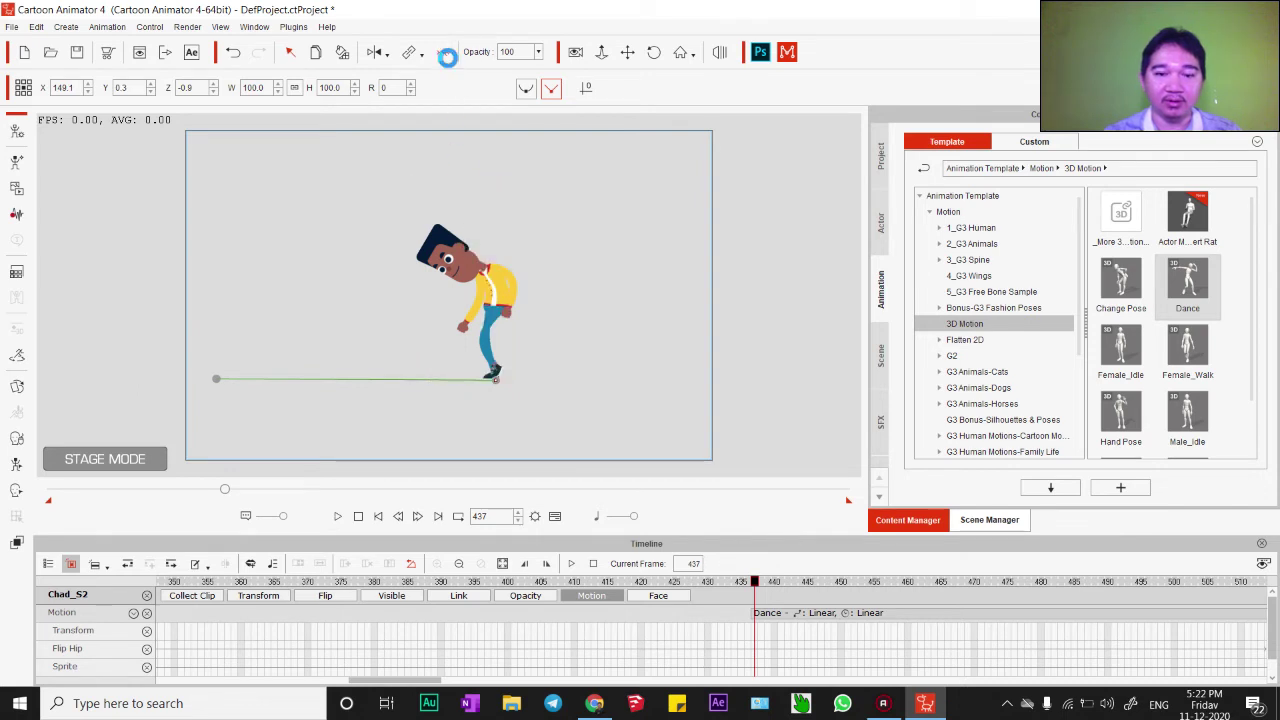
click(443, 54)
click(358, 522)
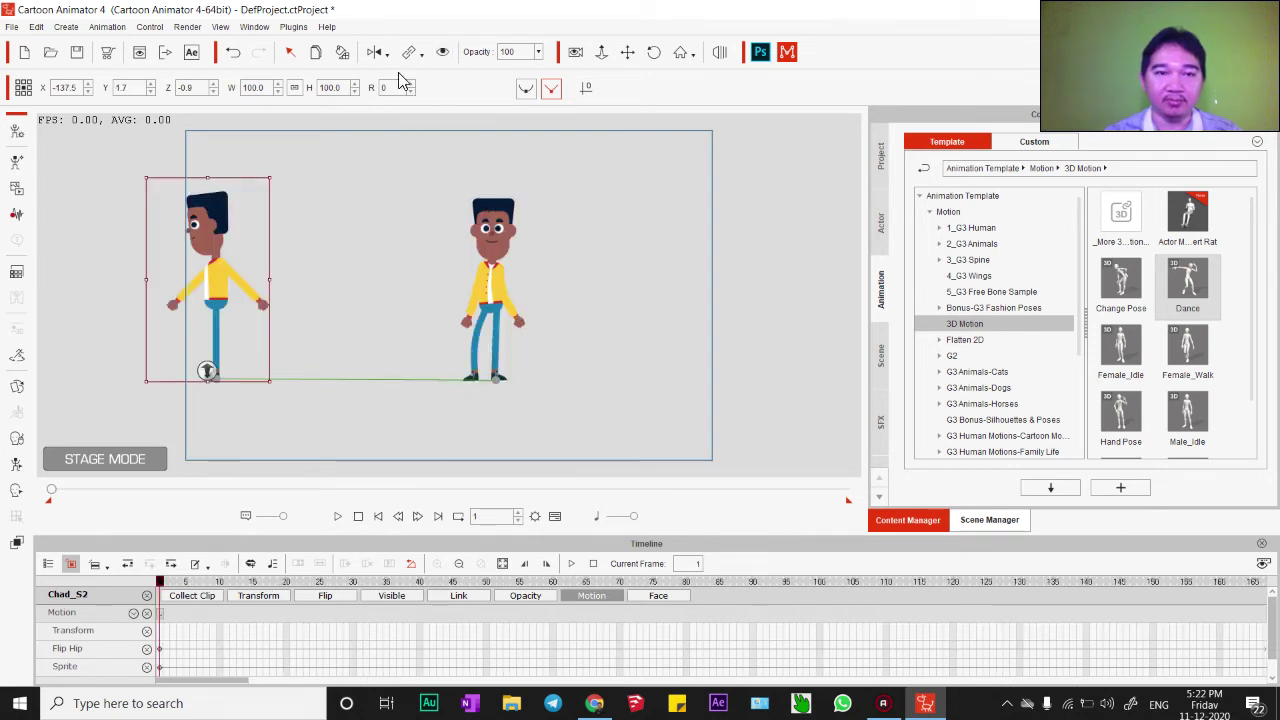
click(443, 52)
click(400, 597)
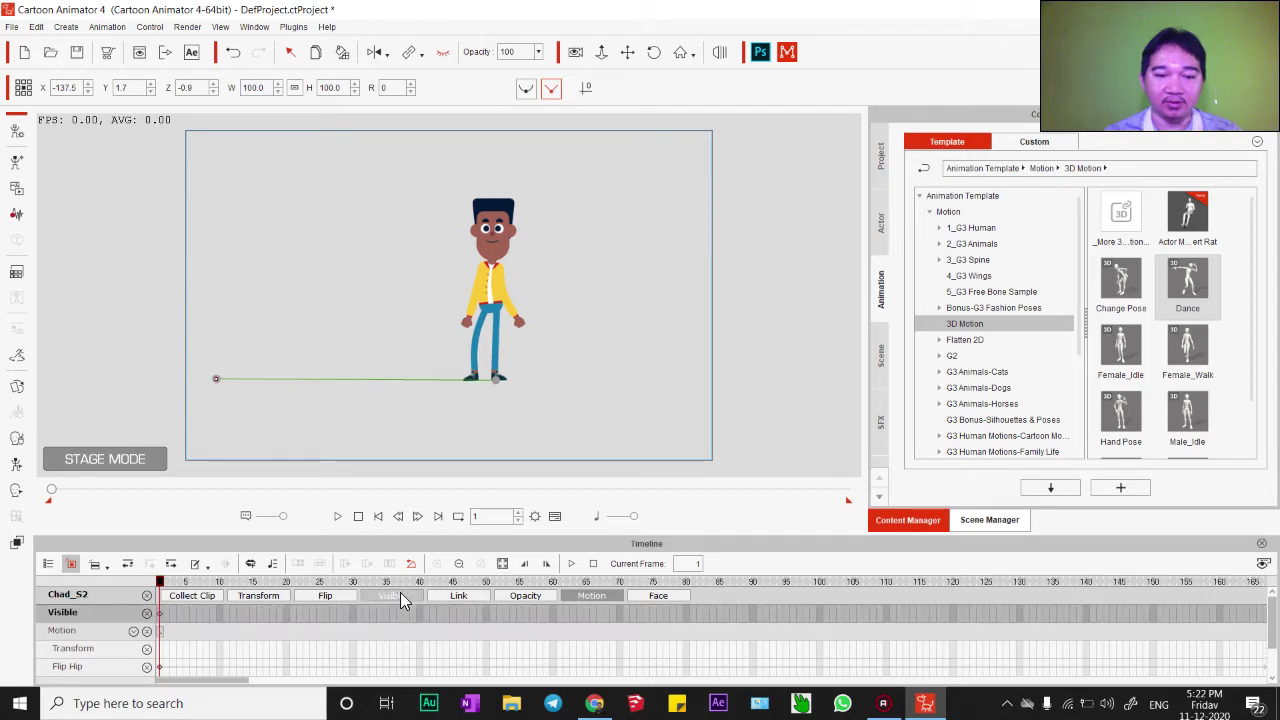
key(Tab)
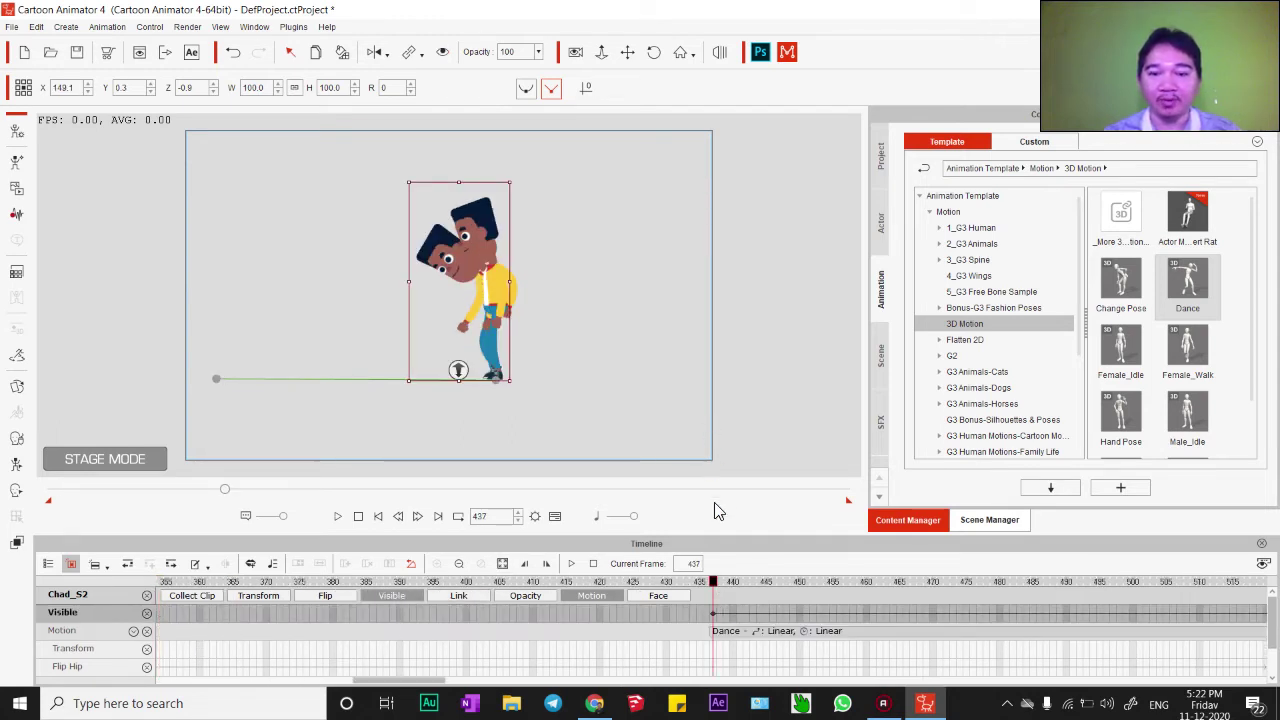
- Hide the three-quarter character at frame 437 and play the whole dance from frame 1
drag(713, 582, 707, 582)
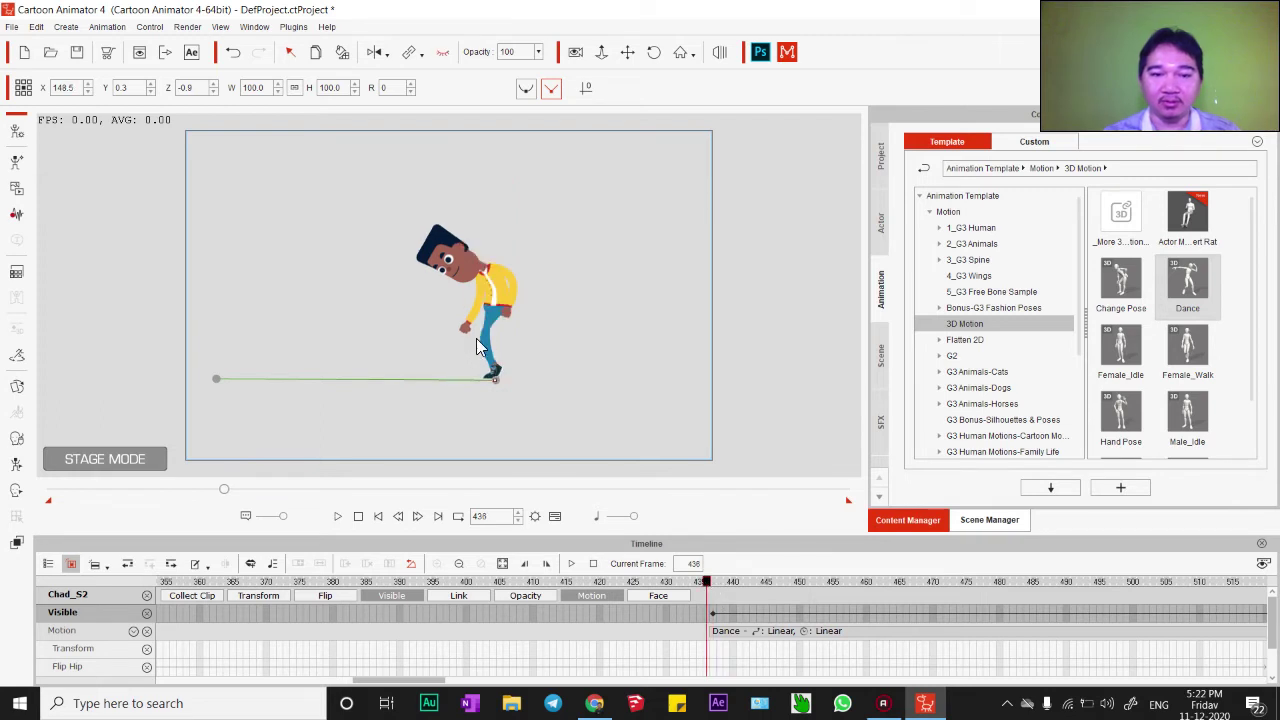
click(486, 282)
drag(701, 585, 707, 587)
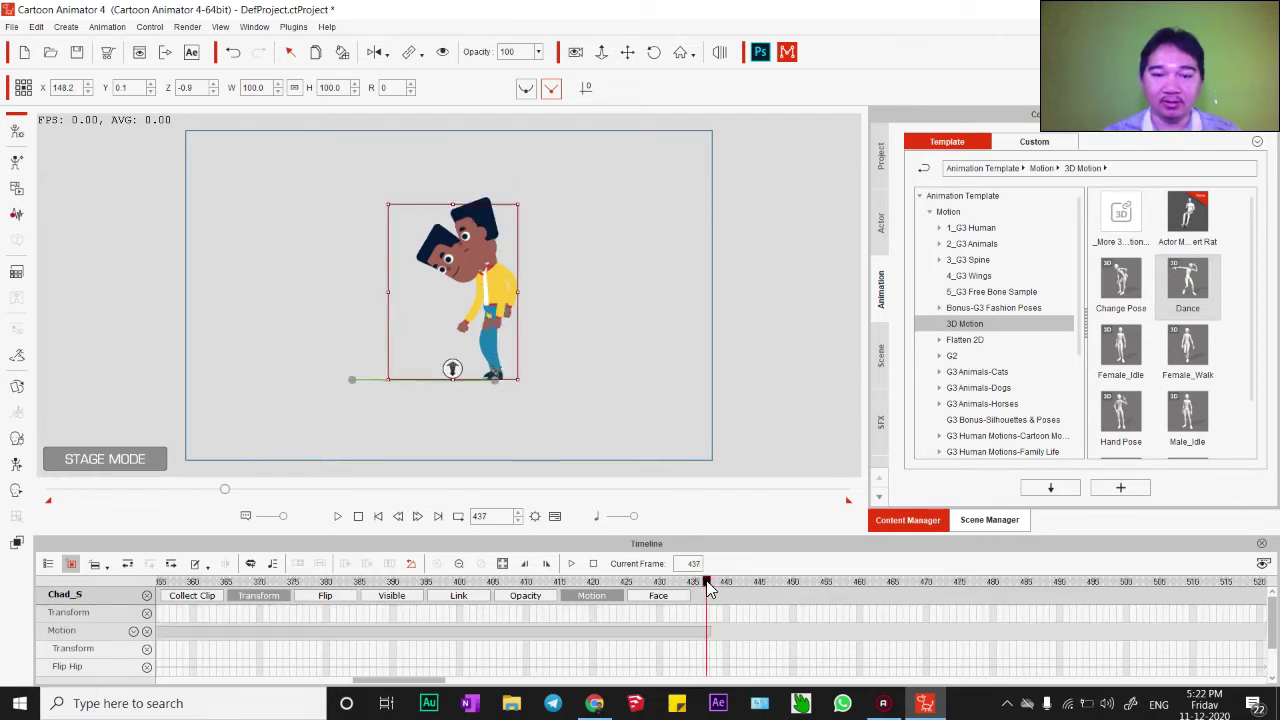
click(441, 55)
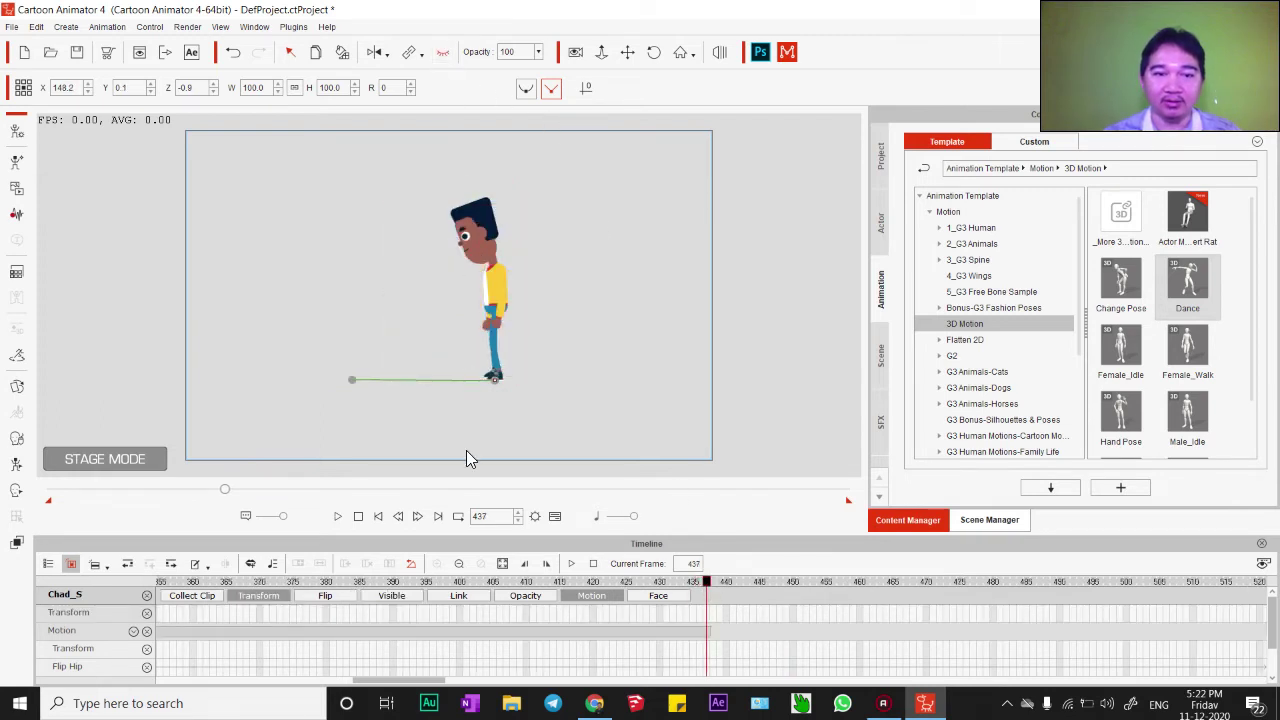
click(357, 516)
click(337, 516)
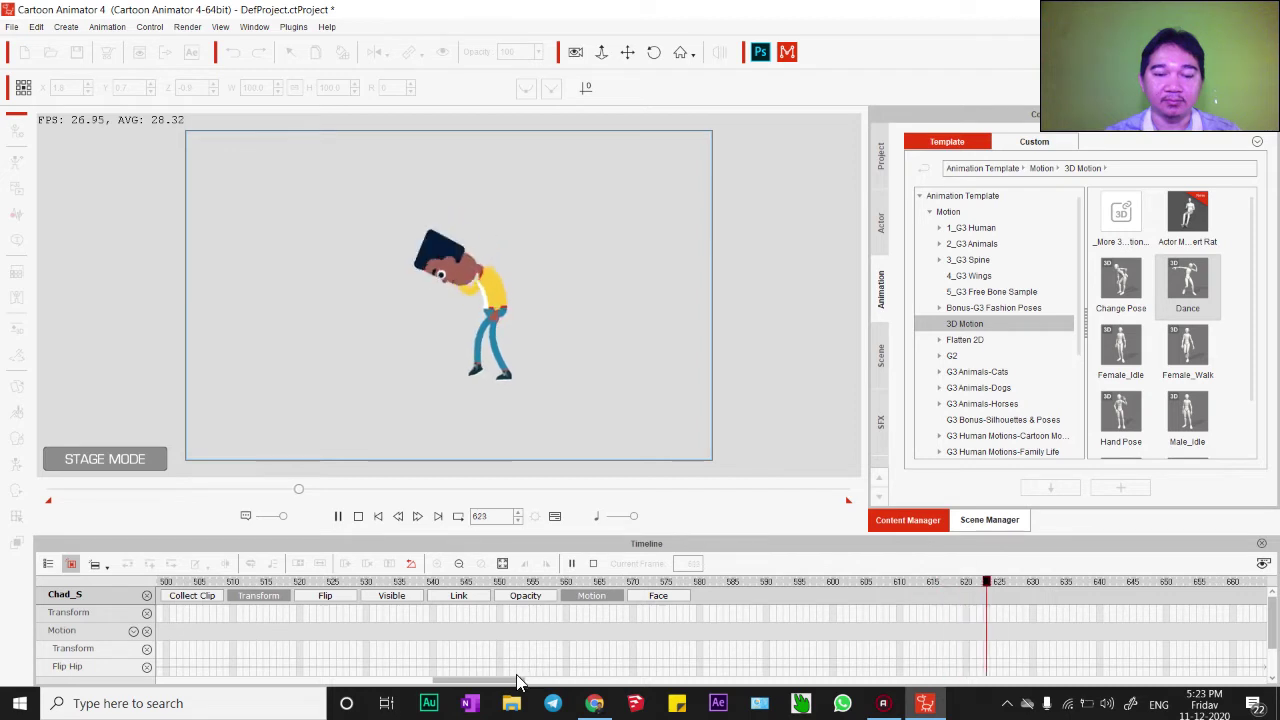
- Slide the three-quarter character's Dance clip earlier to start at about frame 172, replaying the switch around frame 219
drag(492, 688, 285, 694)
click(527, 630)
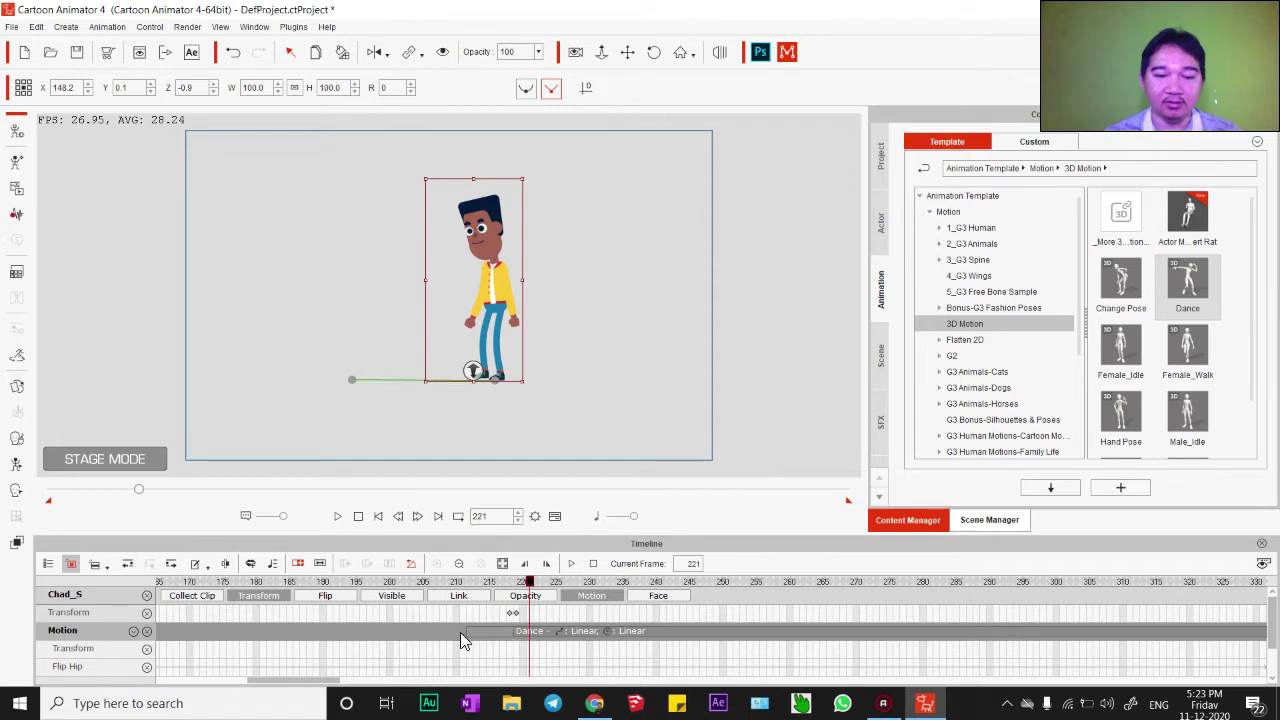
drag(612, 636, 512, 631)
key(space)
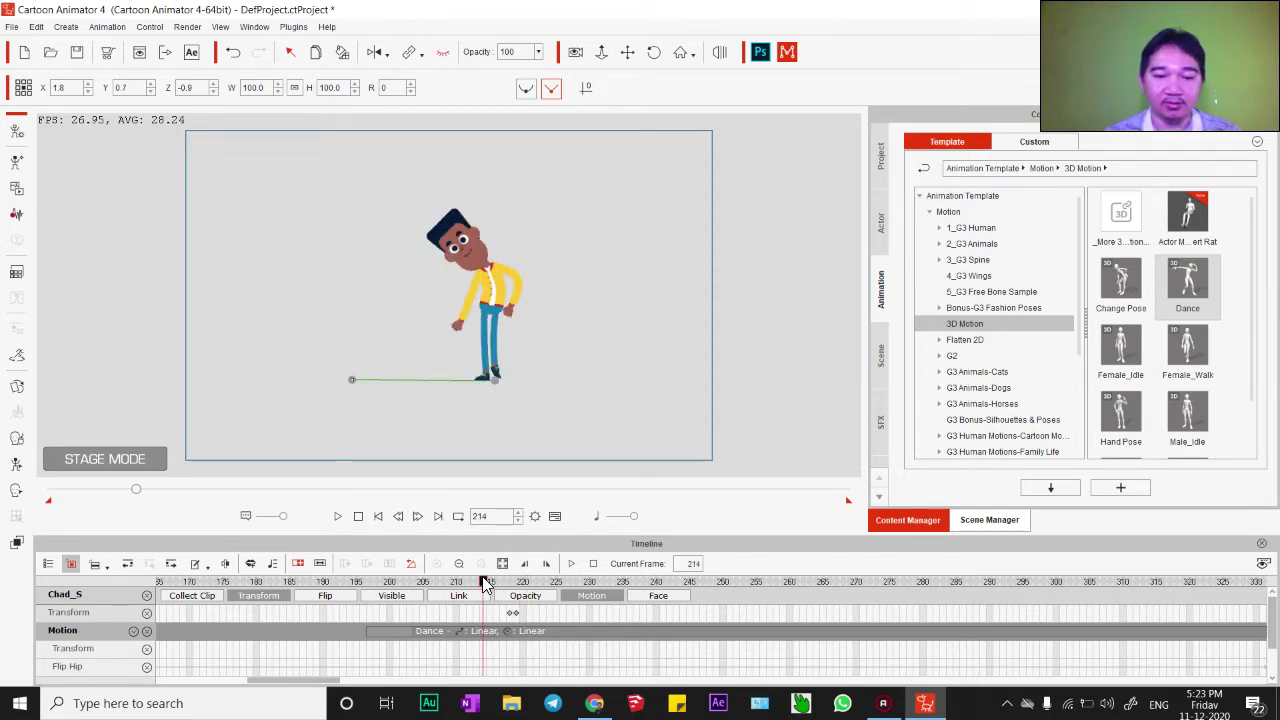
key(space)
drag(600, 634, 432, 631)
click(466, 583)
key(space)
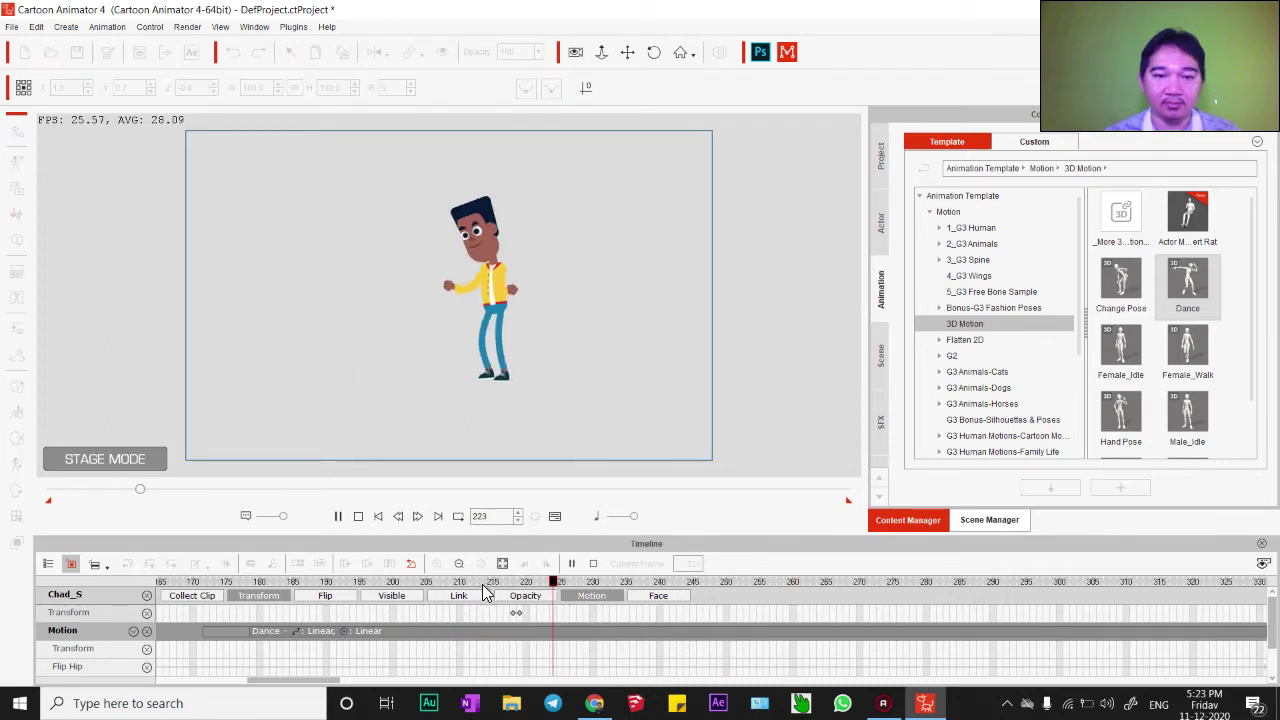
key(space)
- Try starting the three-quarter character's Dance clip at about frame 176 and at about frame 180, playing the switch each time
drag(472, 632, 496, 634)
key(space)
key(space)
click(452, 583)
key(space)
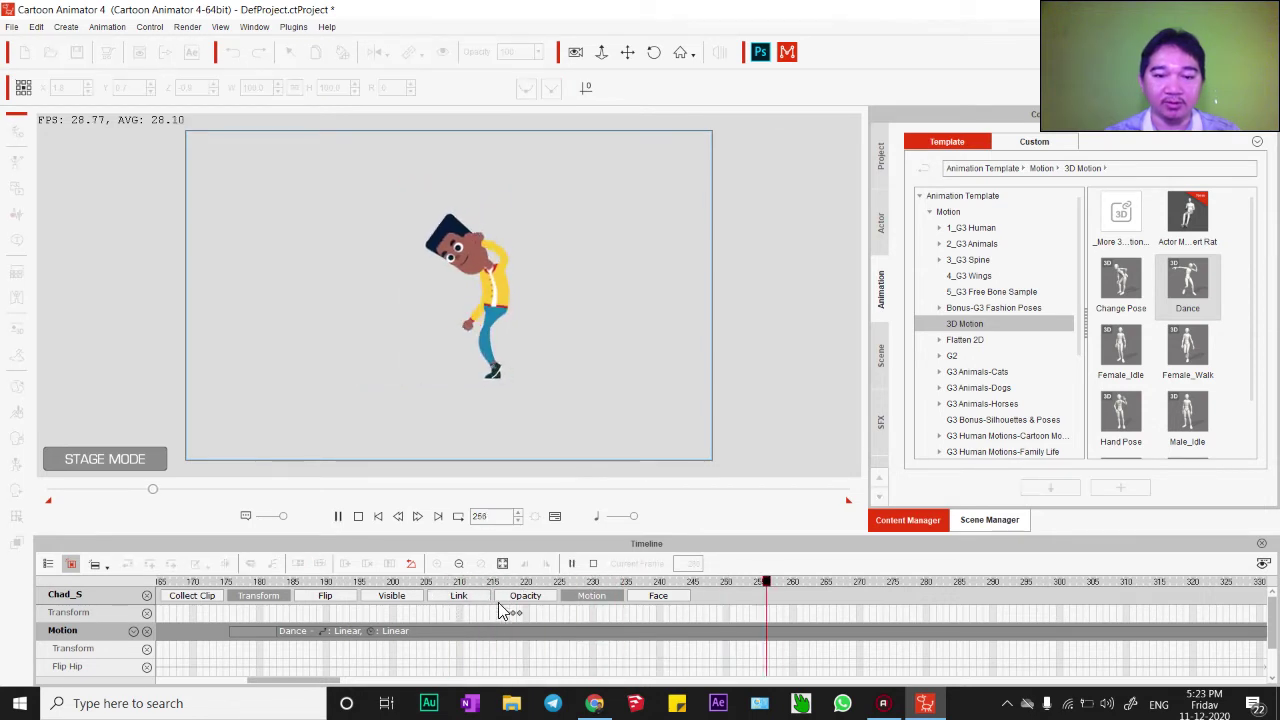
key(space)
drag(517, 632, 544, 630)
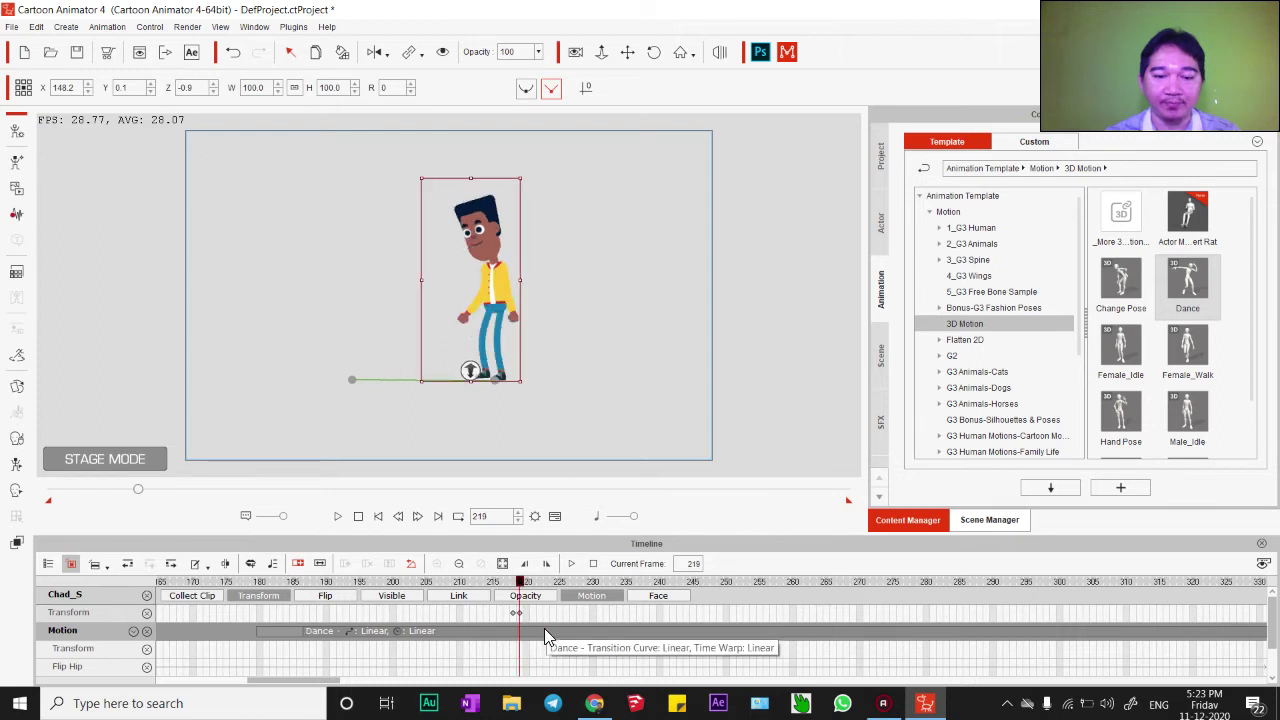
click(466, 584)
key(space)
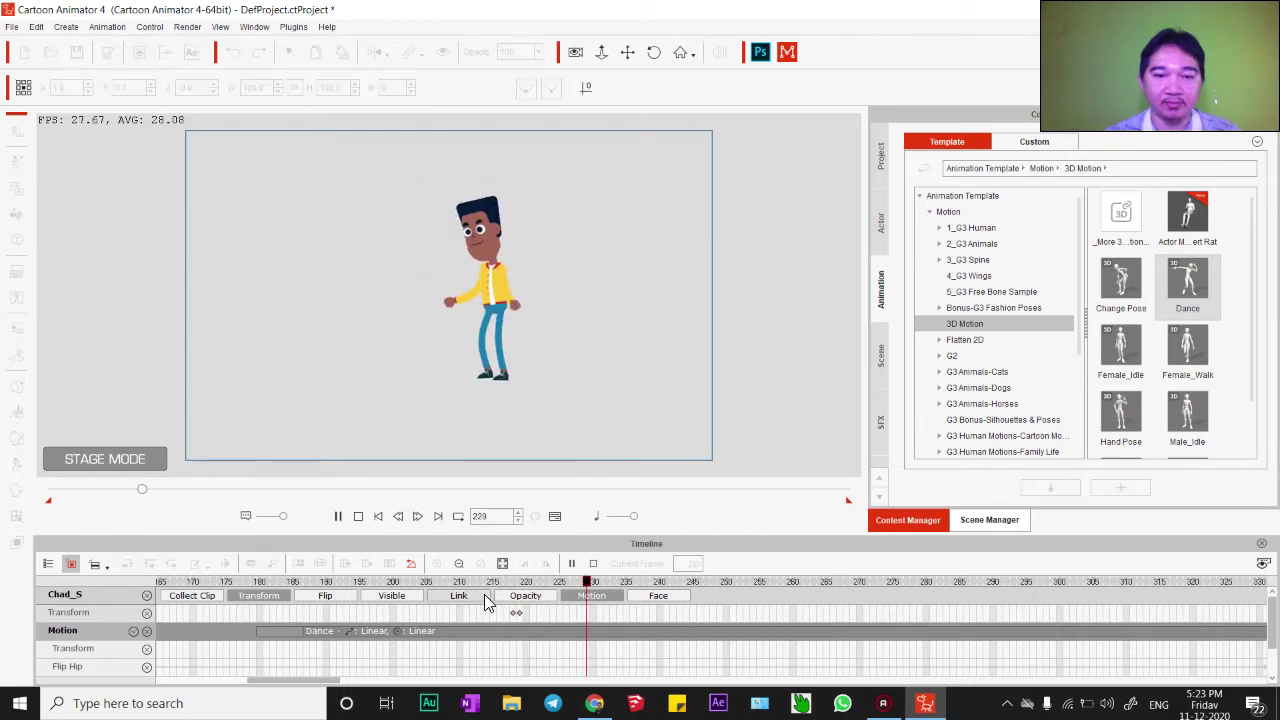
key(space)
- Move the three-quarter character's Dance clip back to start at about frame 172 and replay the switch
drag(578, 626, 524, 626)
click(466, 584)
key(space)
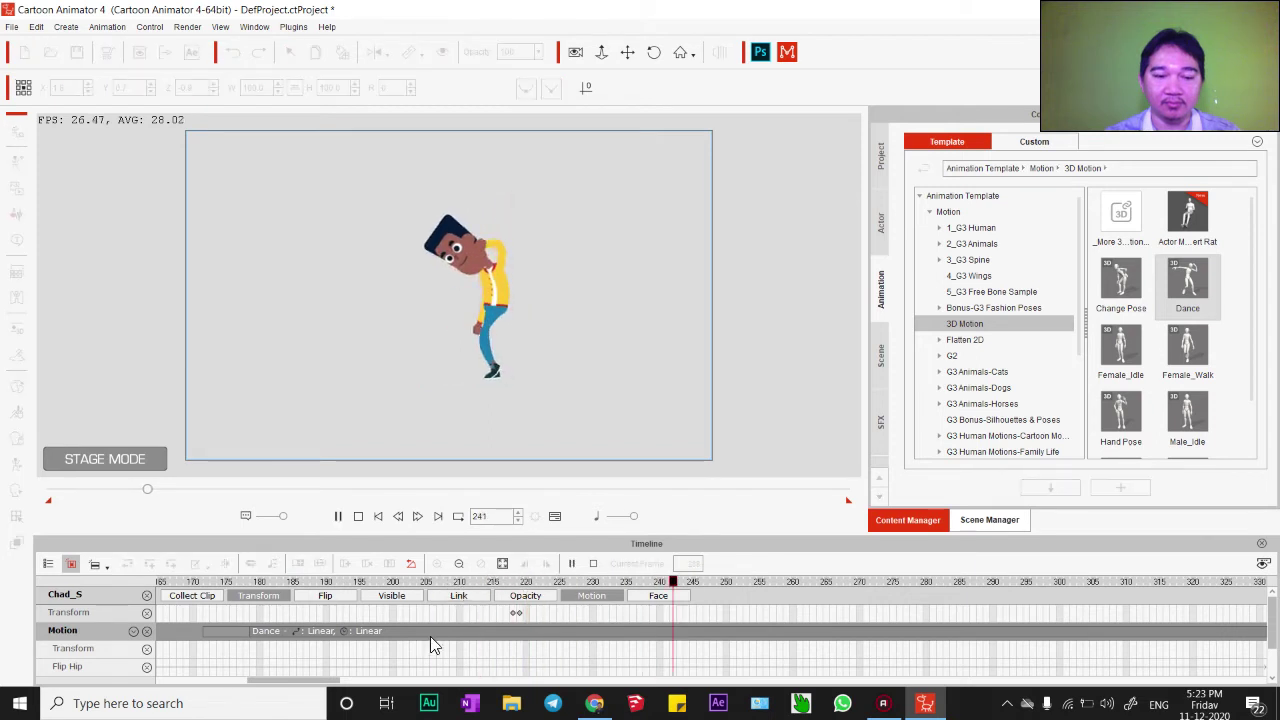
key(space)
- Examine the switch to the side view around frame 437 by scrubbing between frames 376 and 479 and playing from frame 376
drag(286, 680, 390, 688)
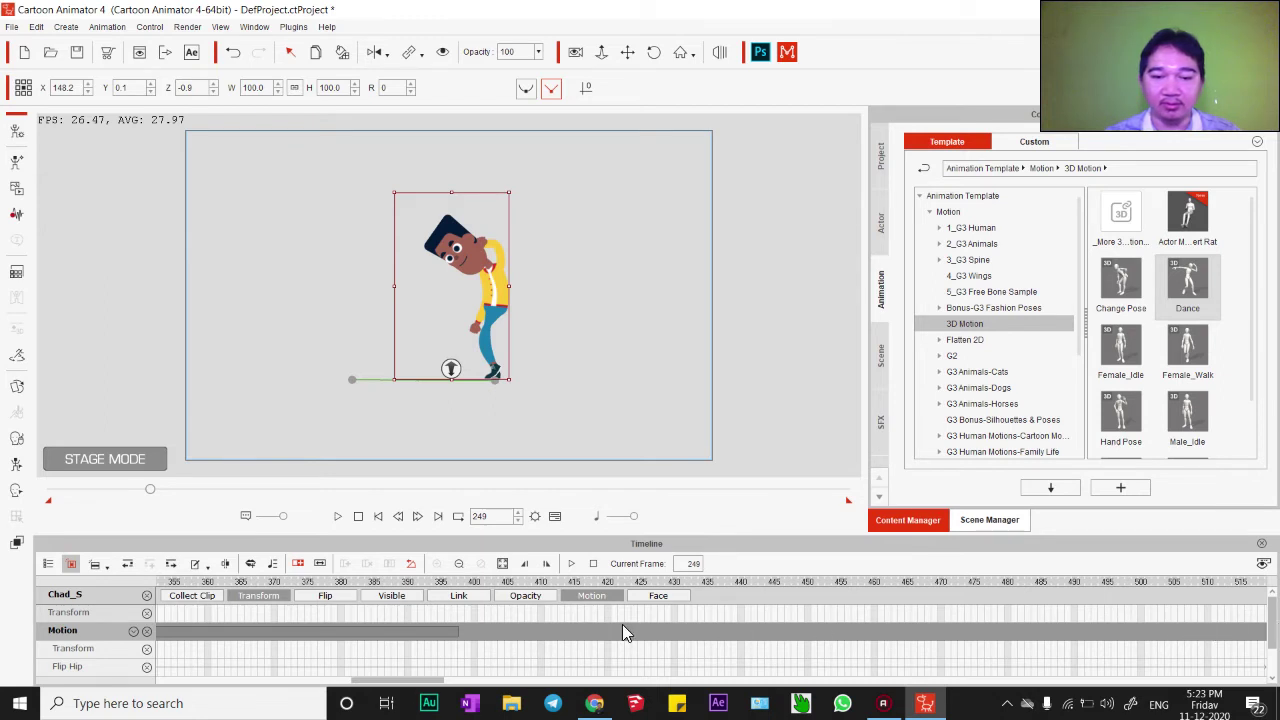
click(475, 583)
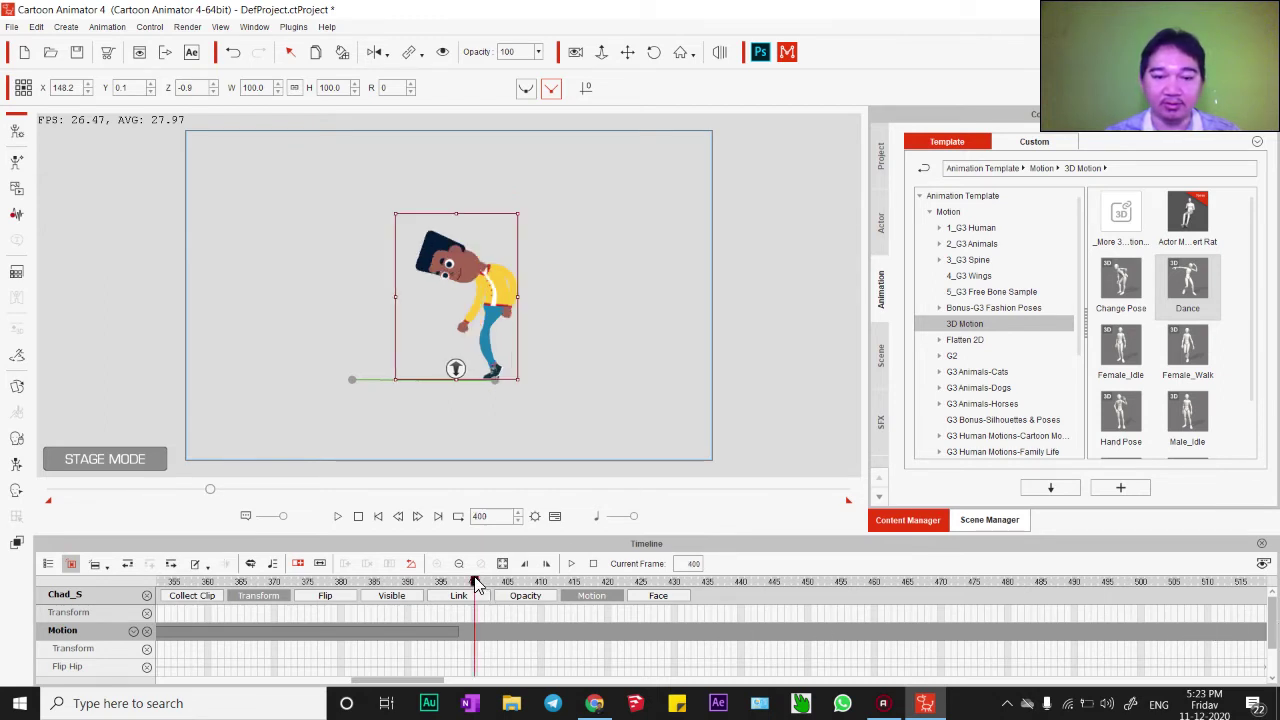
drag(478, 588, 1005, 593)
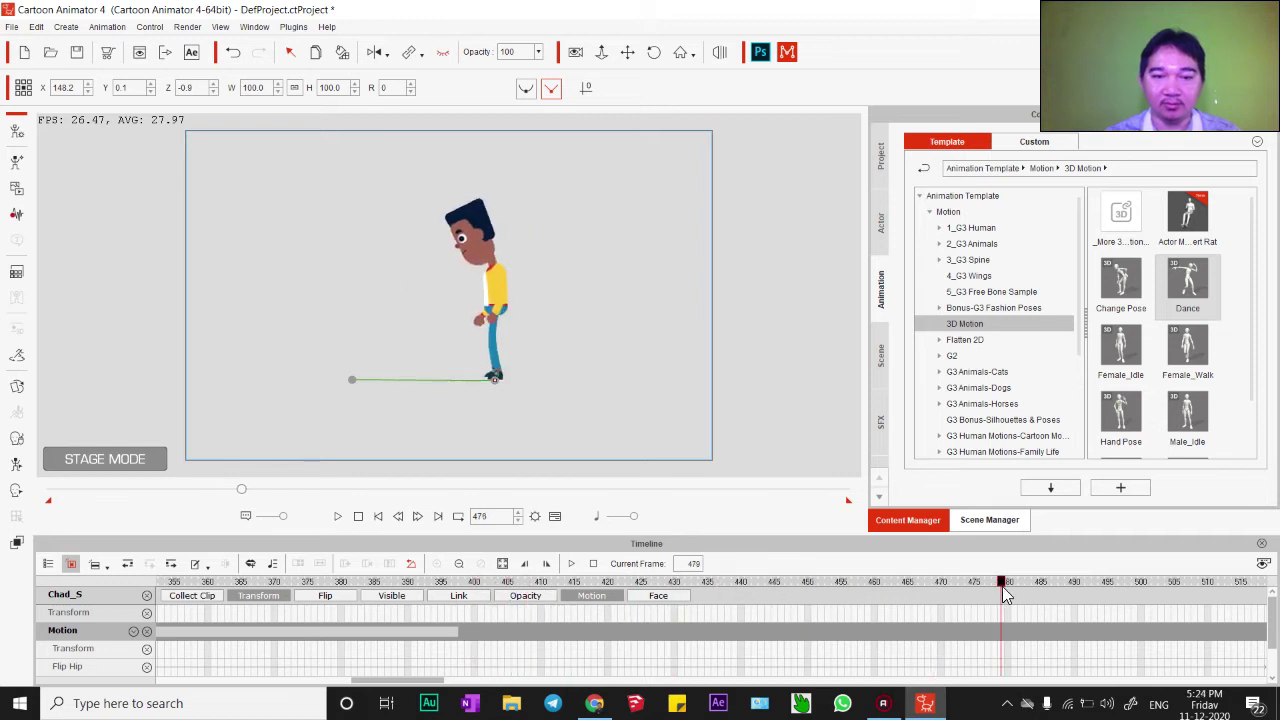
click(494, 282)
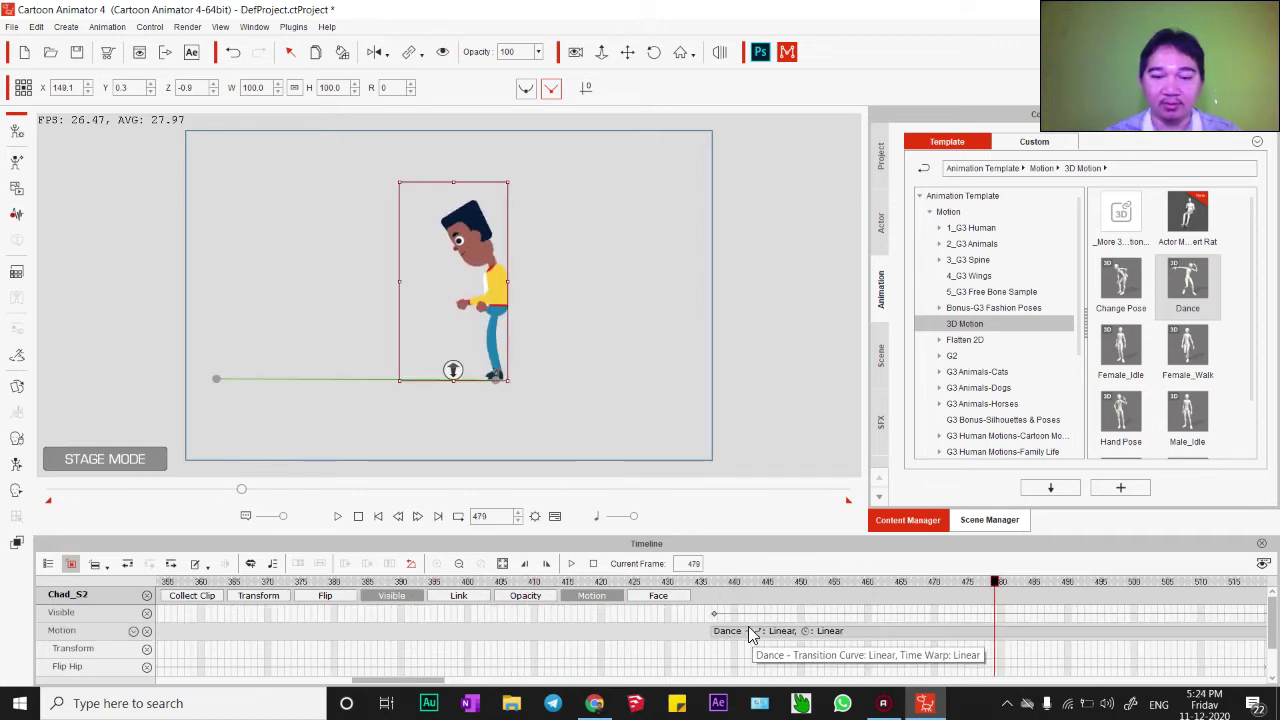
click(530, 585)
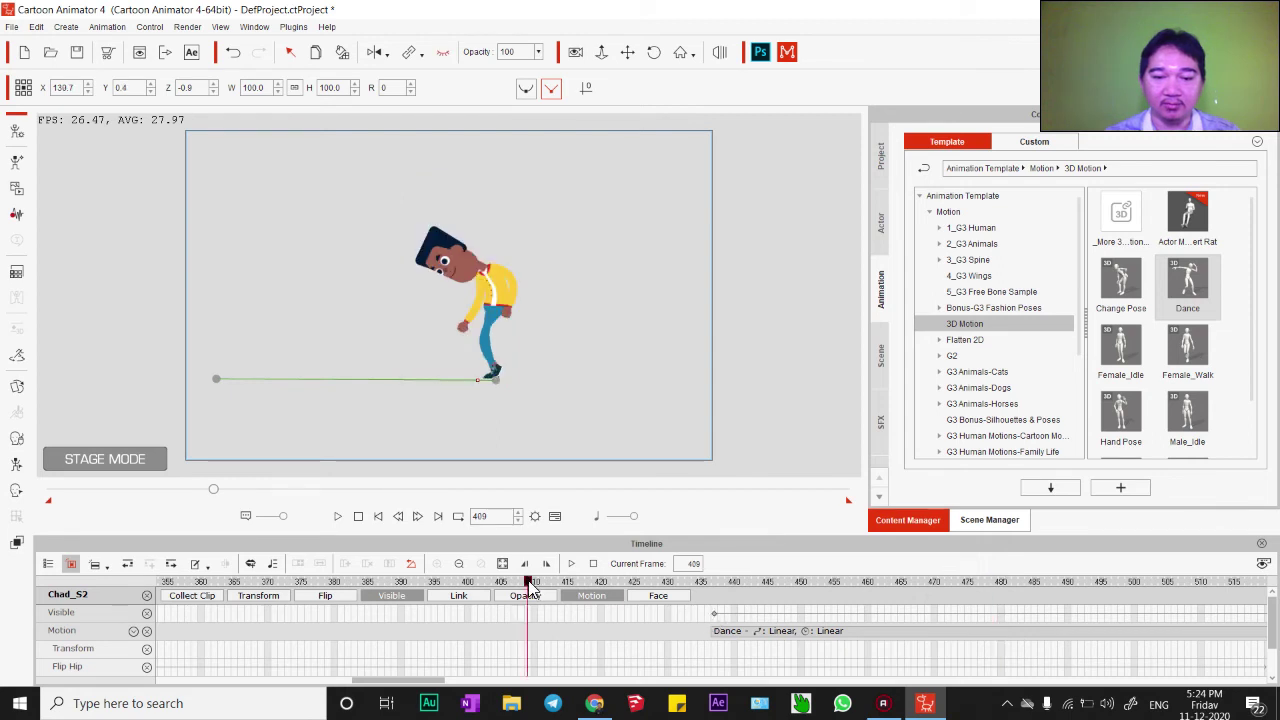
drag(415, 584, 306, 584)
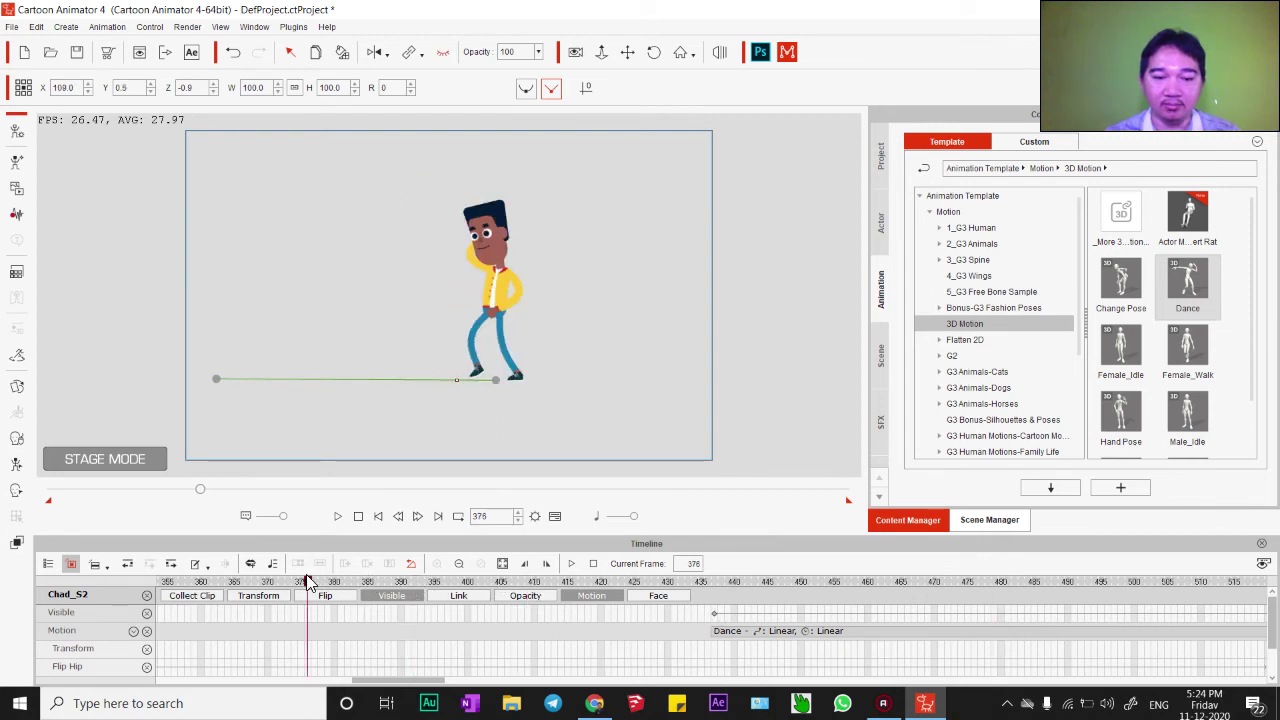
key(space)
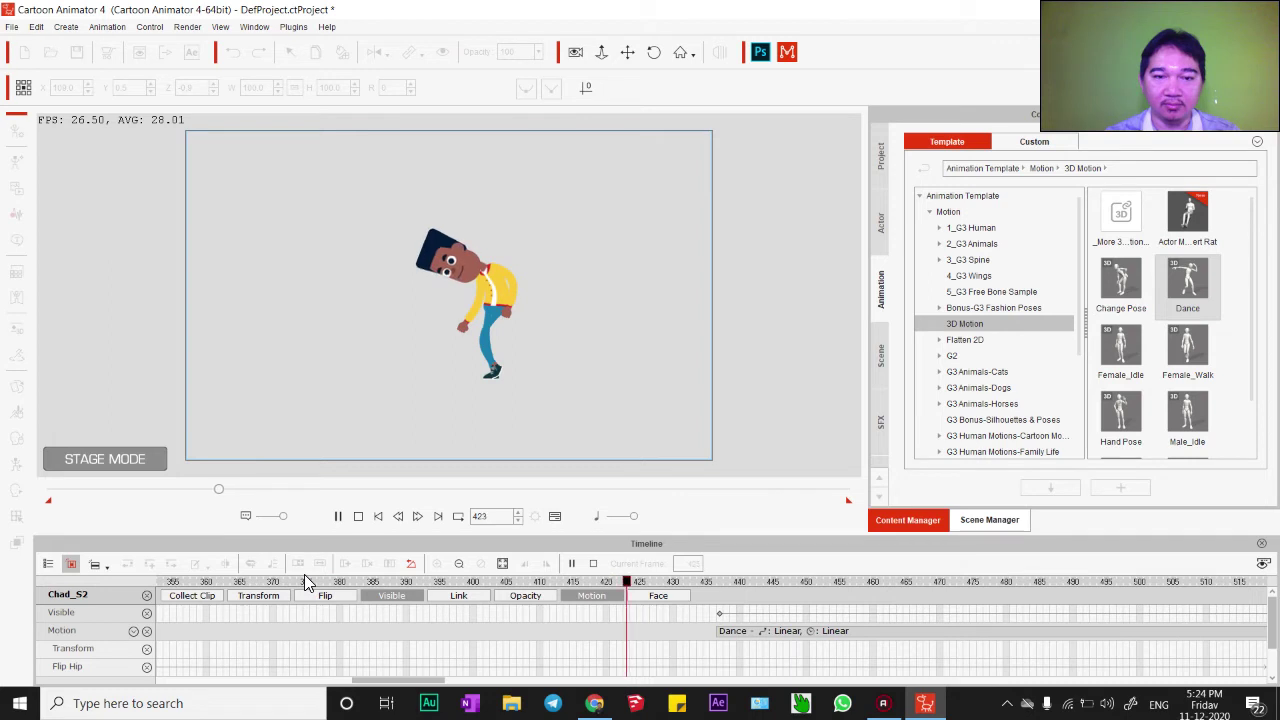
- Select the three-quarter character and move the playhead to the end of its motion clip at frame 397
key(space)
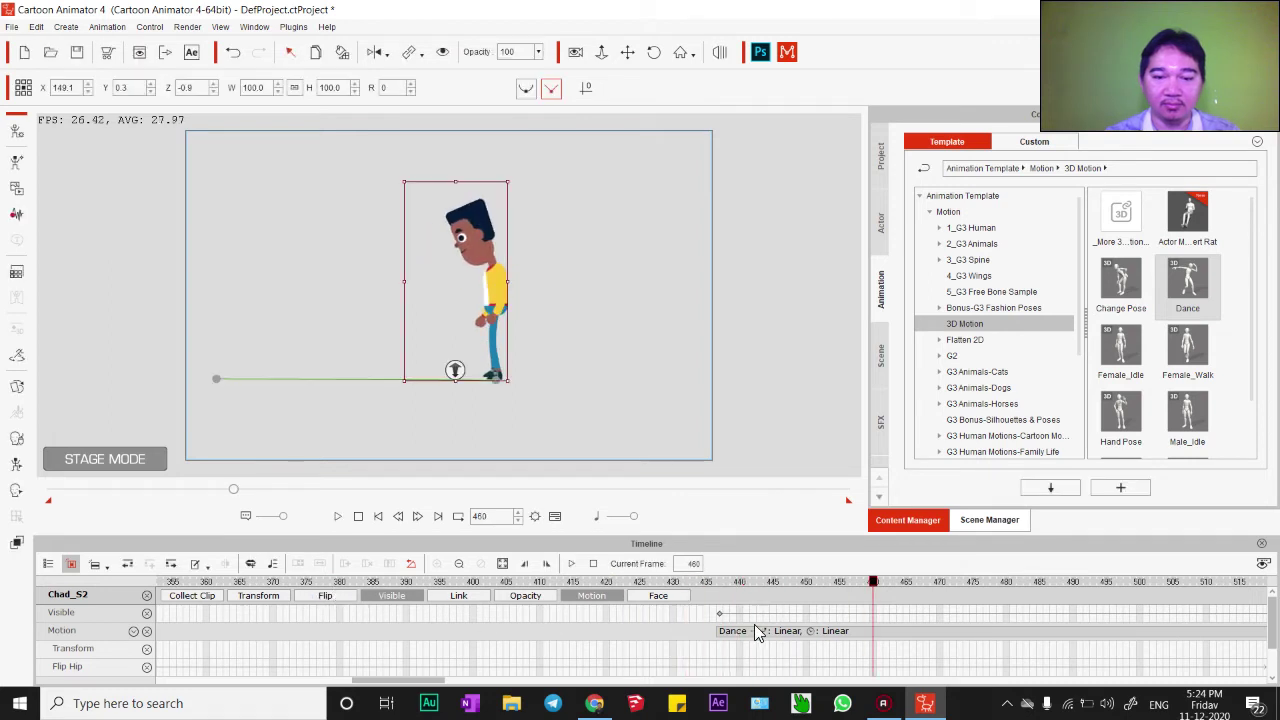
drag(872, 585, 522, 572)
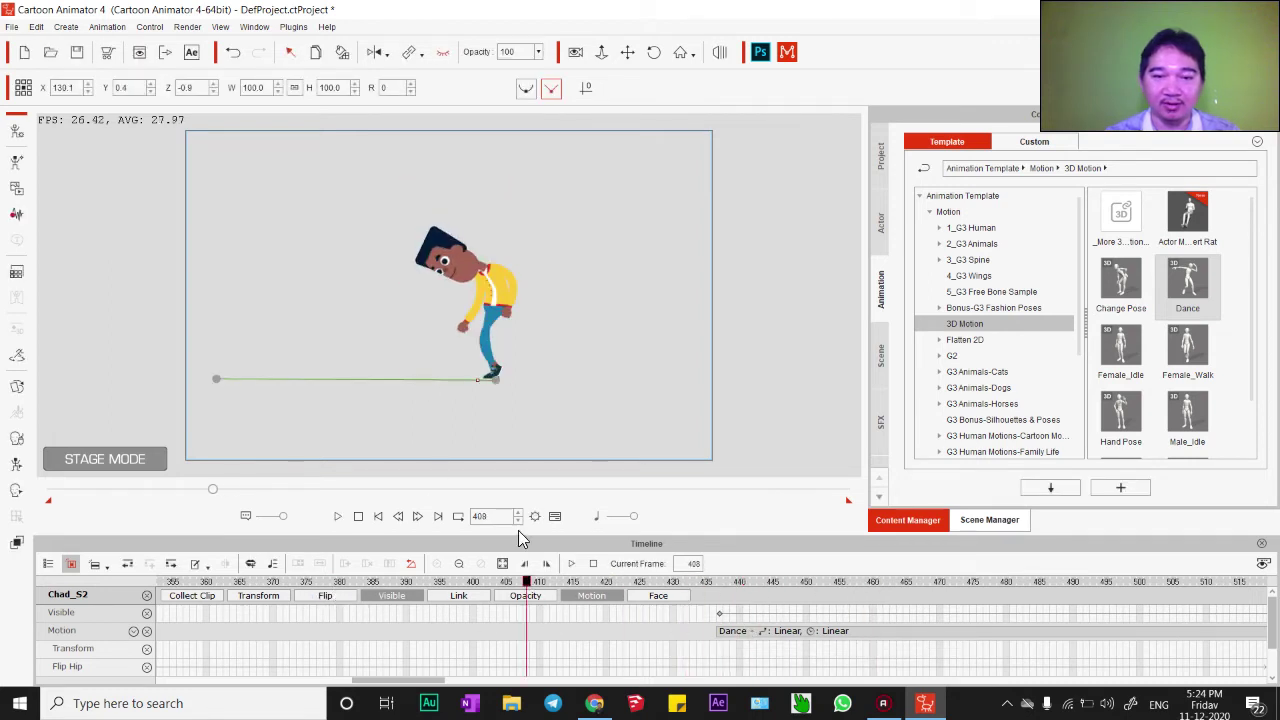
click(494, 278)
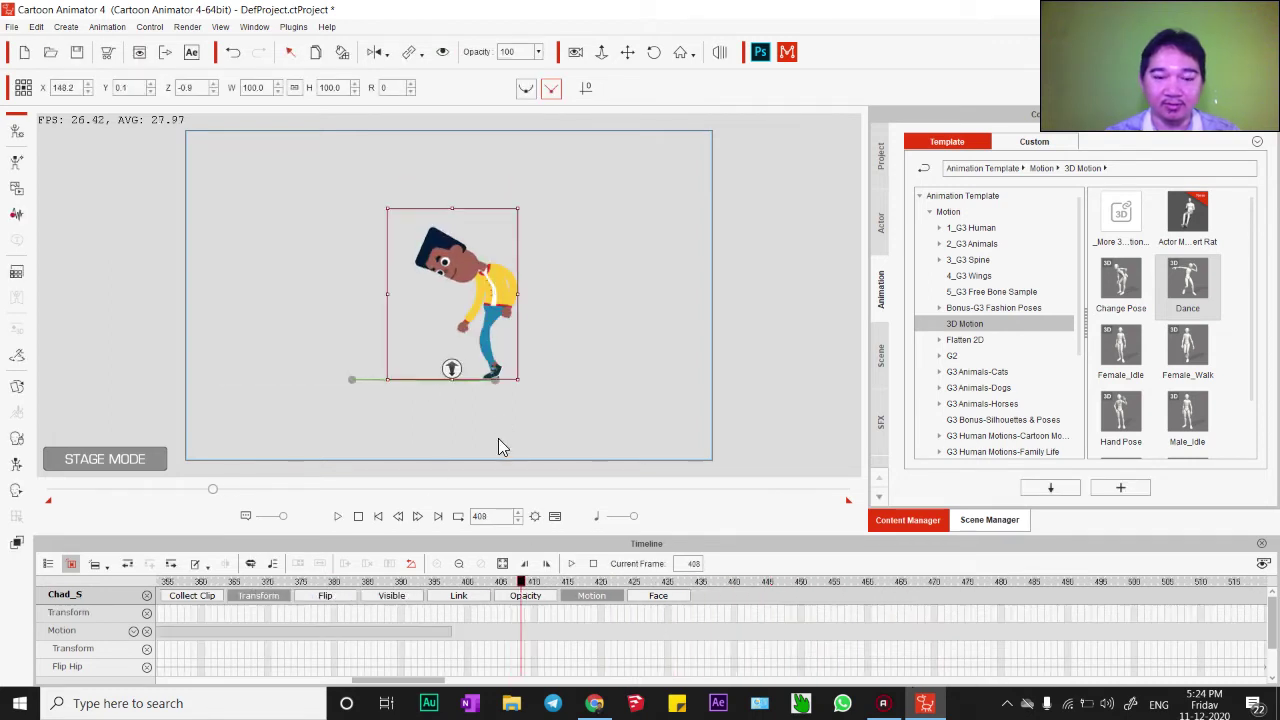
click(440, 634)
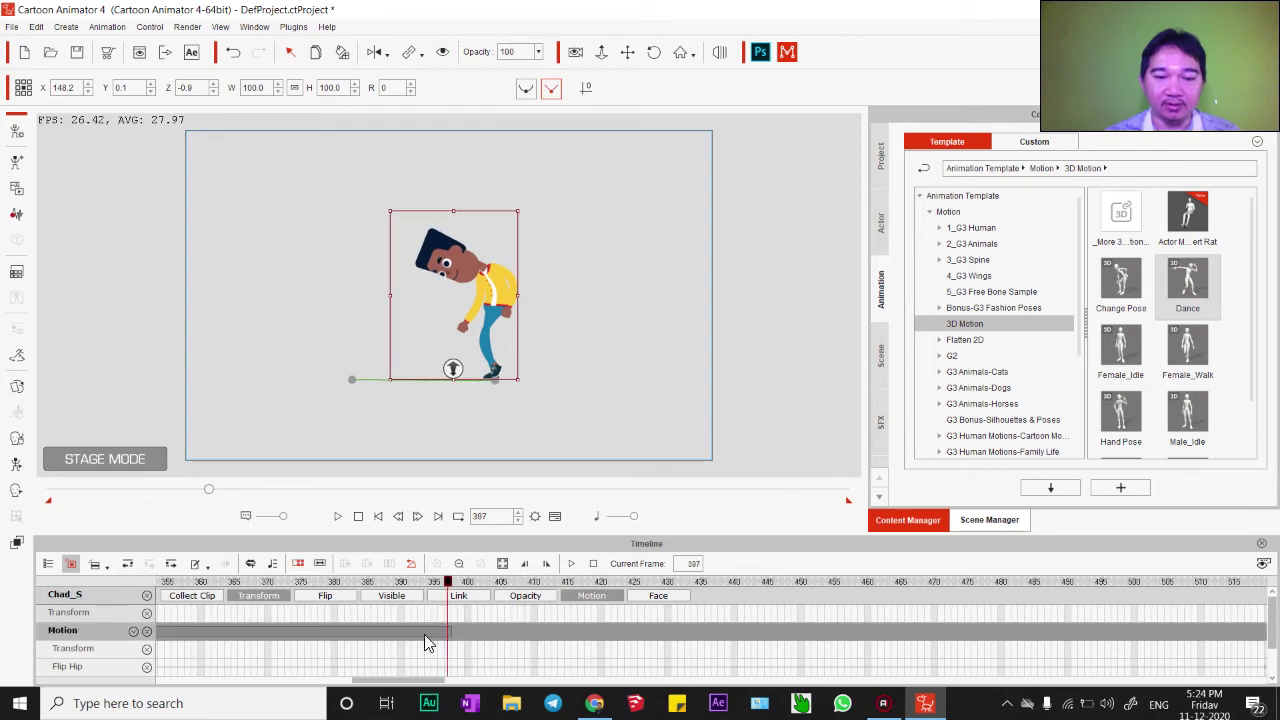
- Show the Project track in the timeline and add a flag with no description at frame 397
click(46, 565)
click(54, 572)
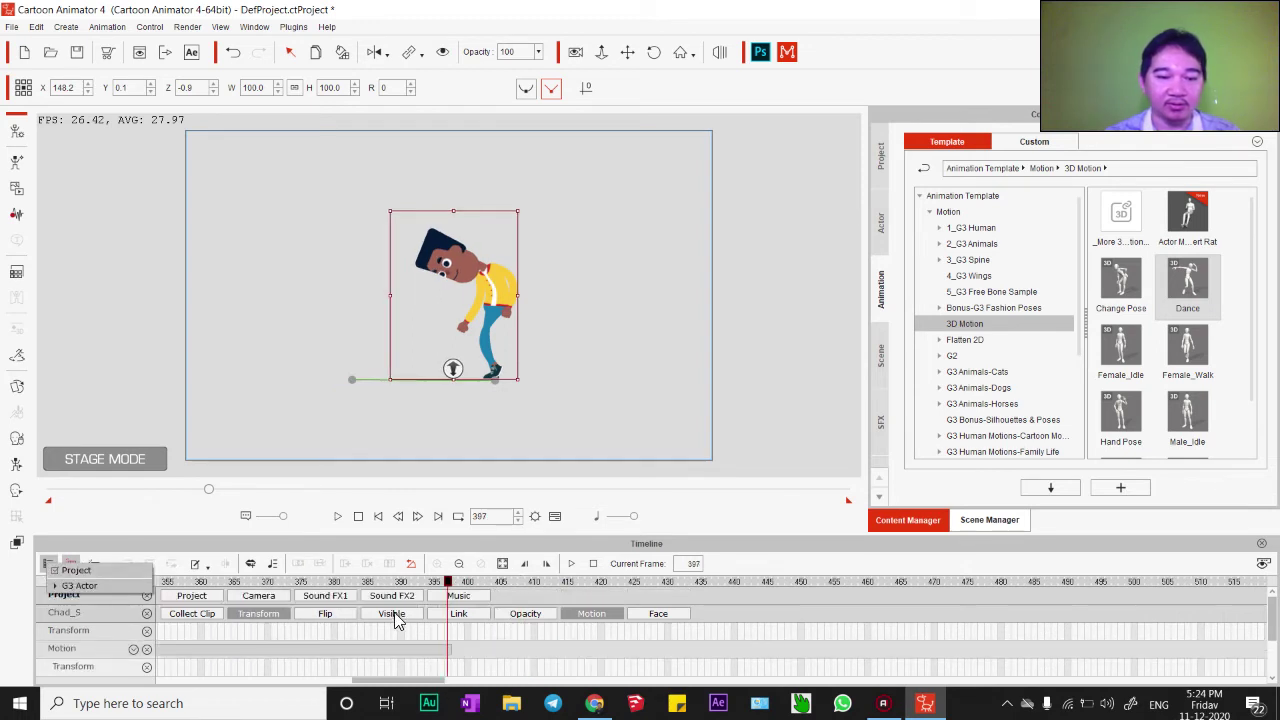
click(247, 616)
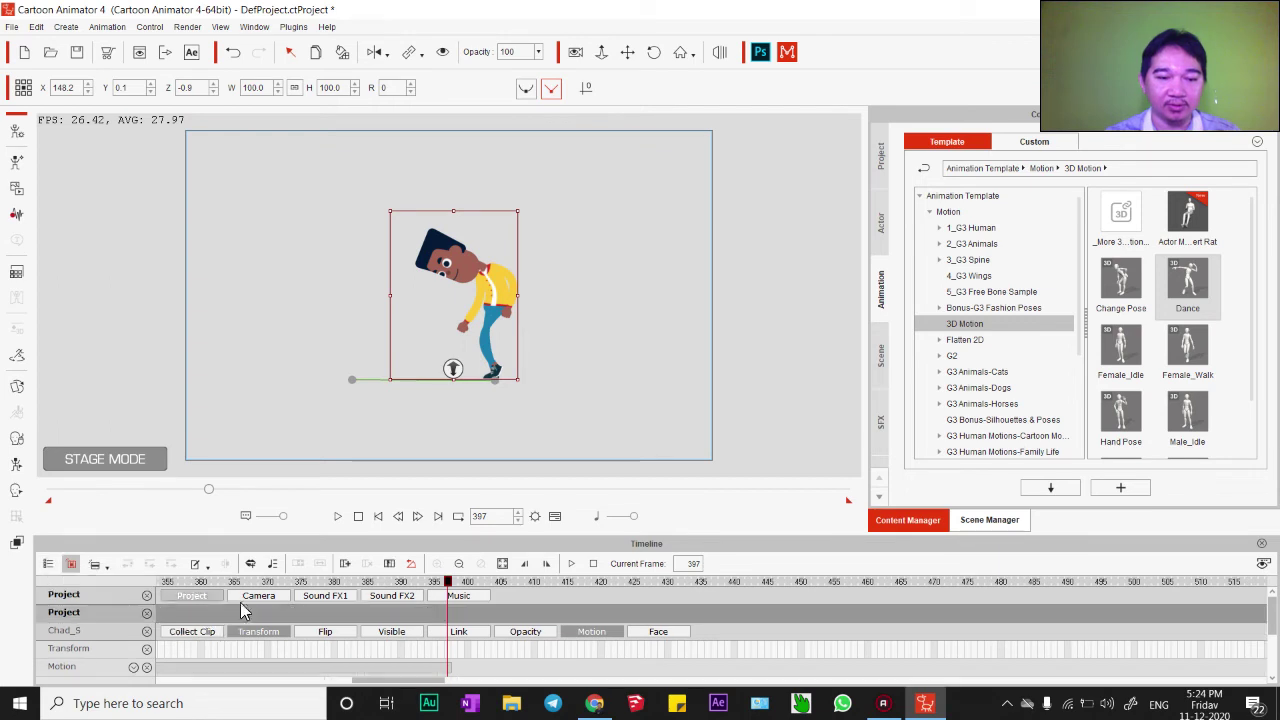
double_click(447, 614)
click(628, 401)
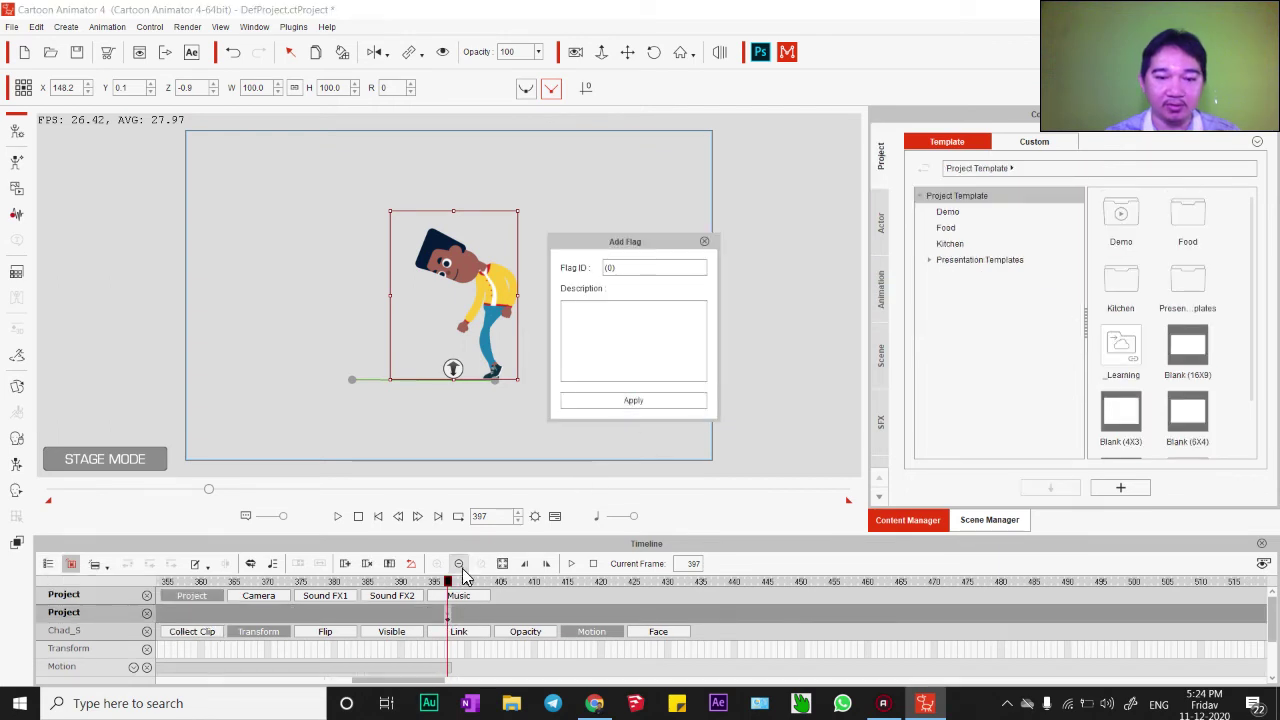
drag(450, 588, 1268, 588)
click(705, 243)
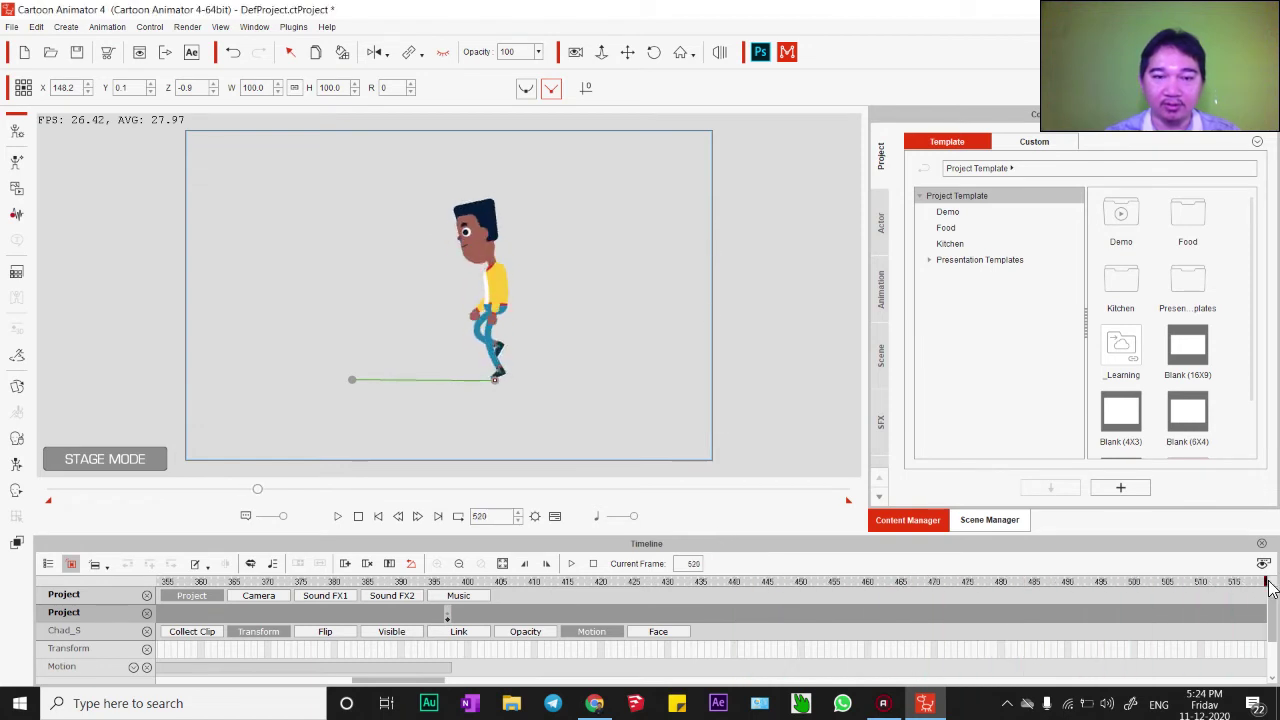
- Replay the switch from around frame 380 and add another Project flag at frame 442, where the side view starts dancing
click(336, 585)
key(space)
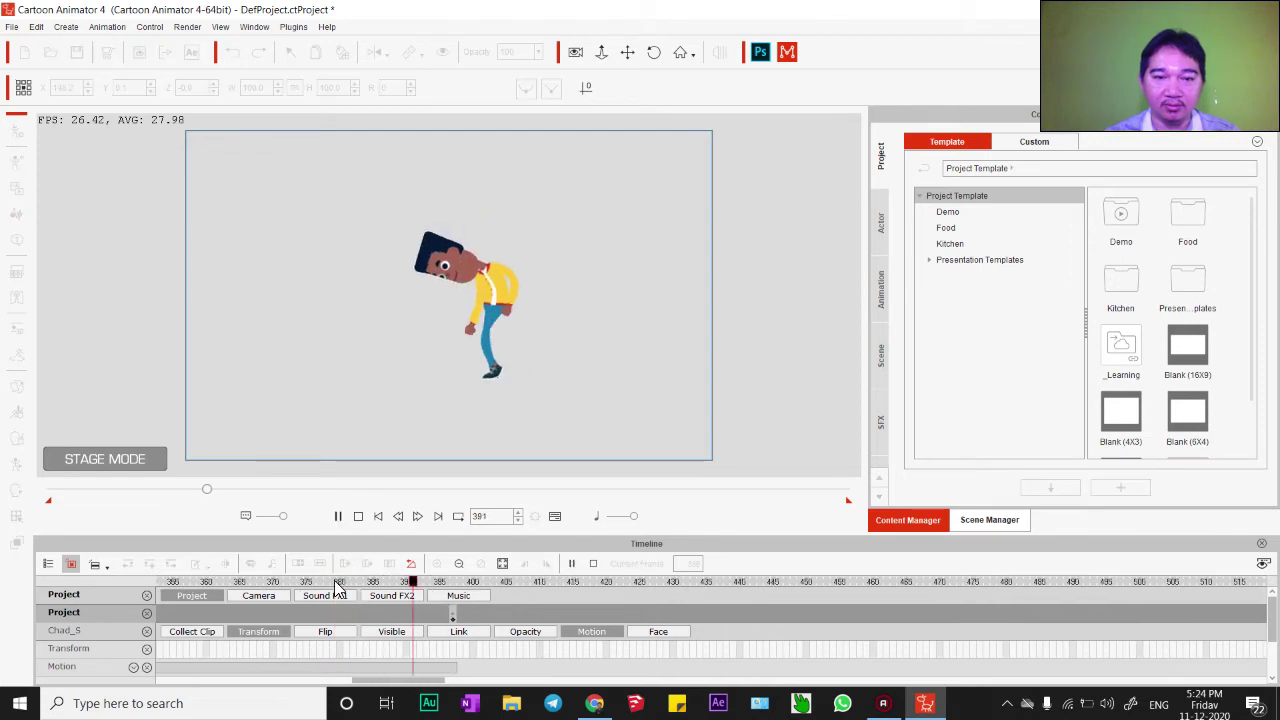
click(451, 585)
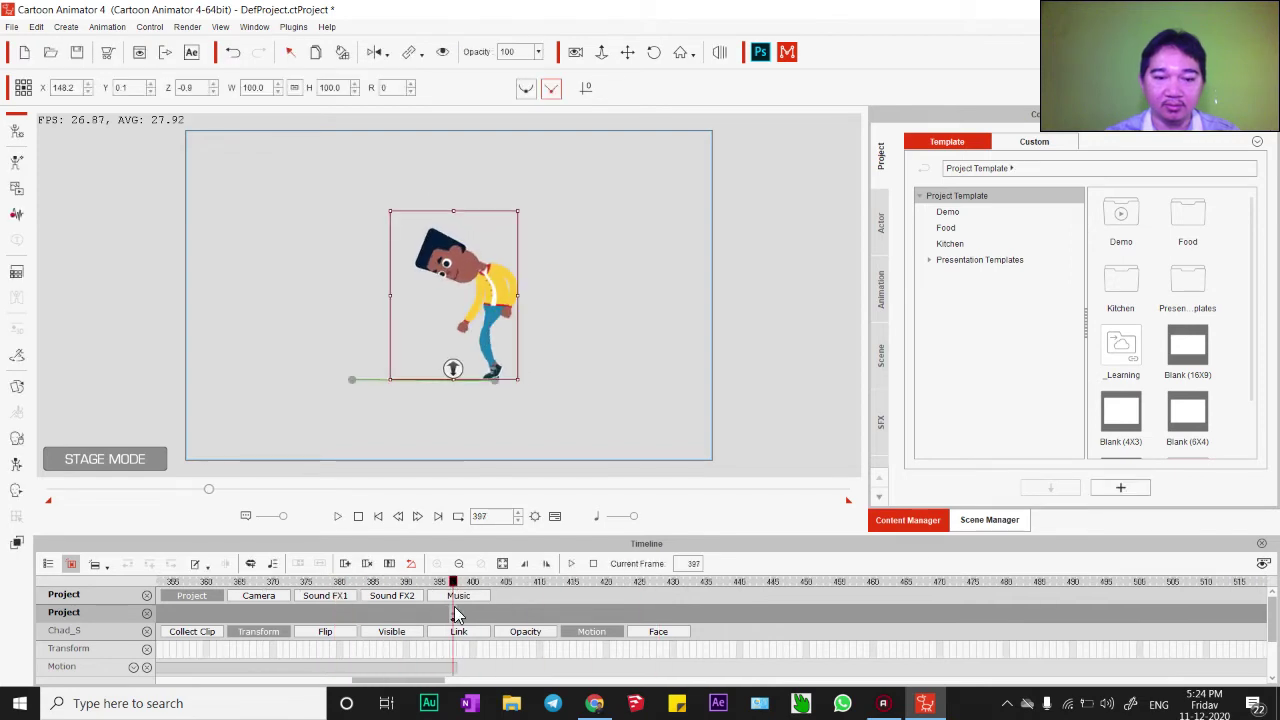
drag(453, 597, 753, 587)
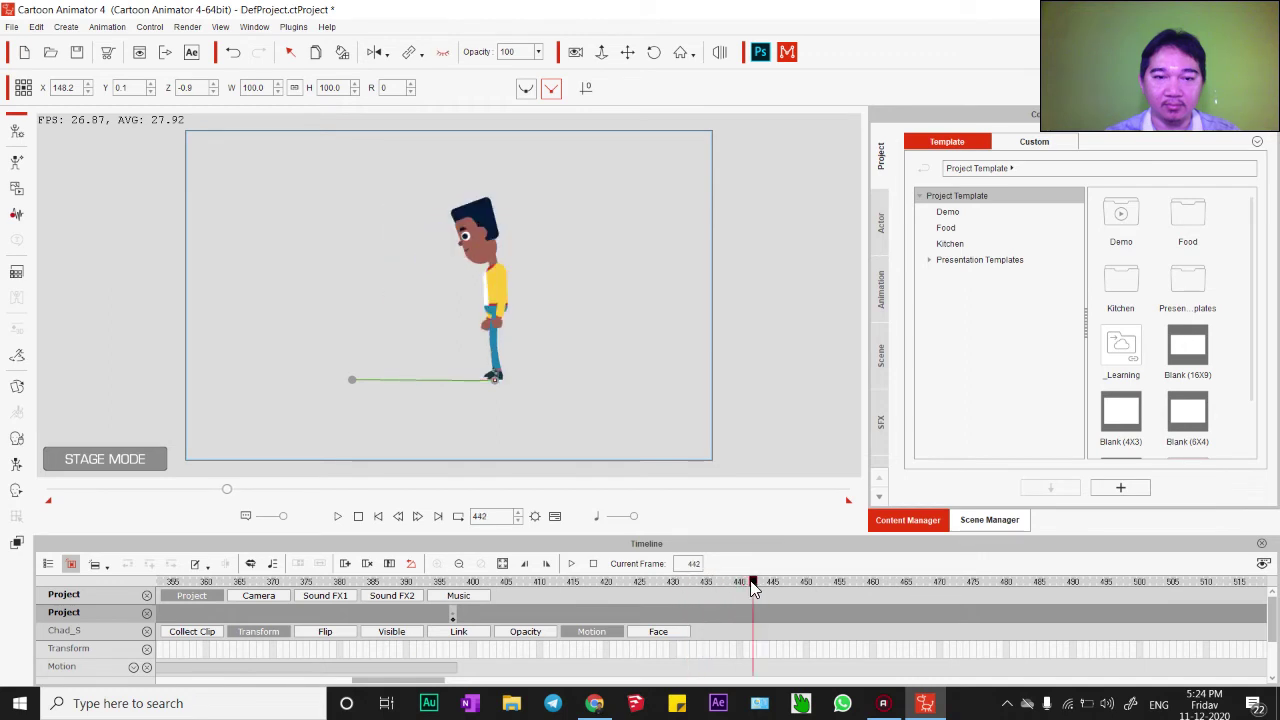
double_click(751, 612)
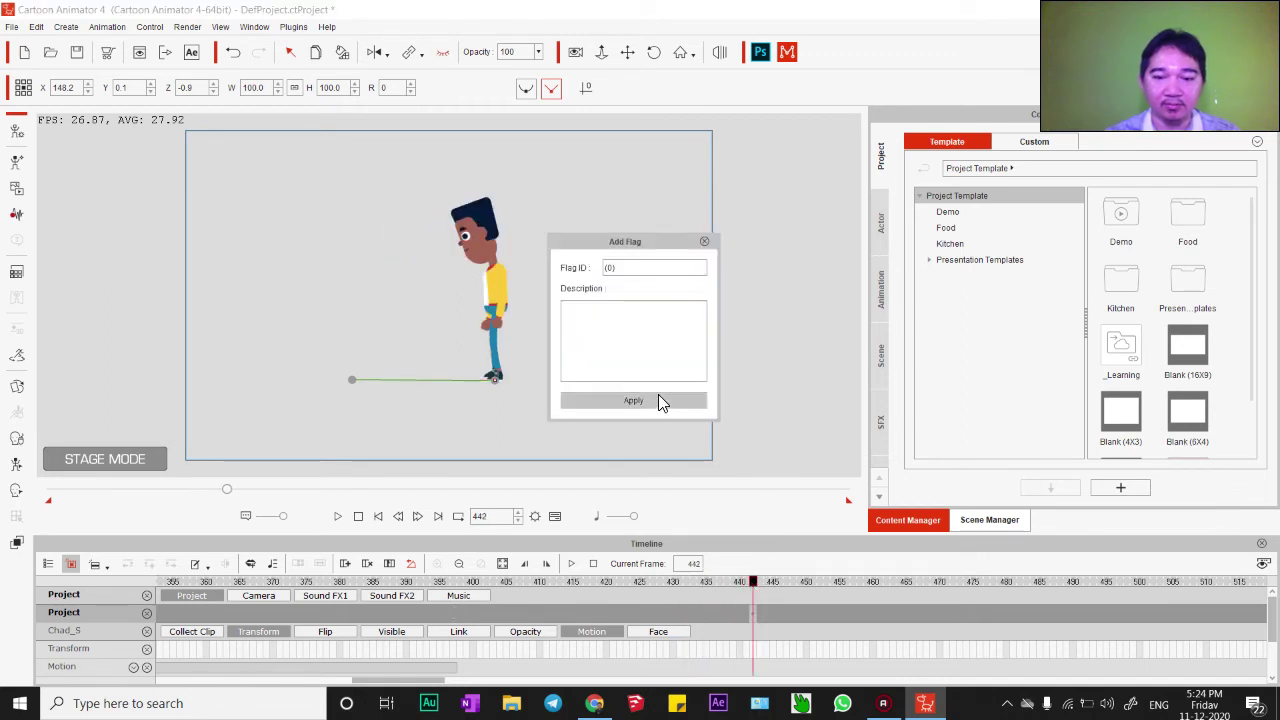
click(704, 241)
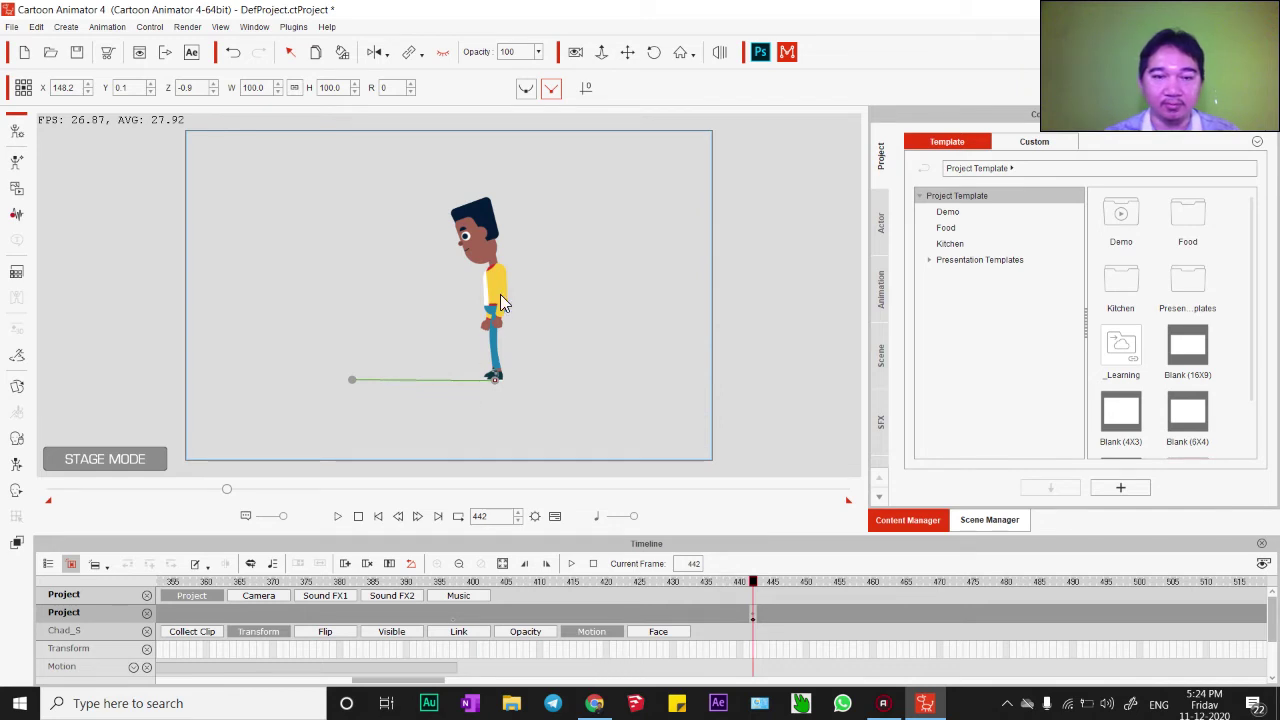
- Slide the side-view character's Dance clip earlier to start at about frame 388
click(615, 625)
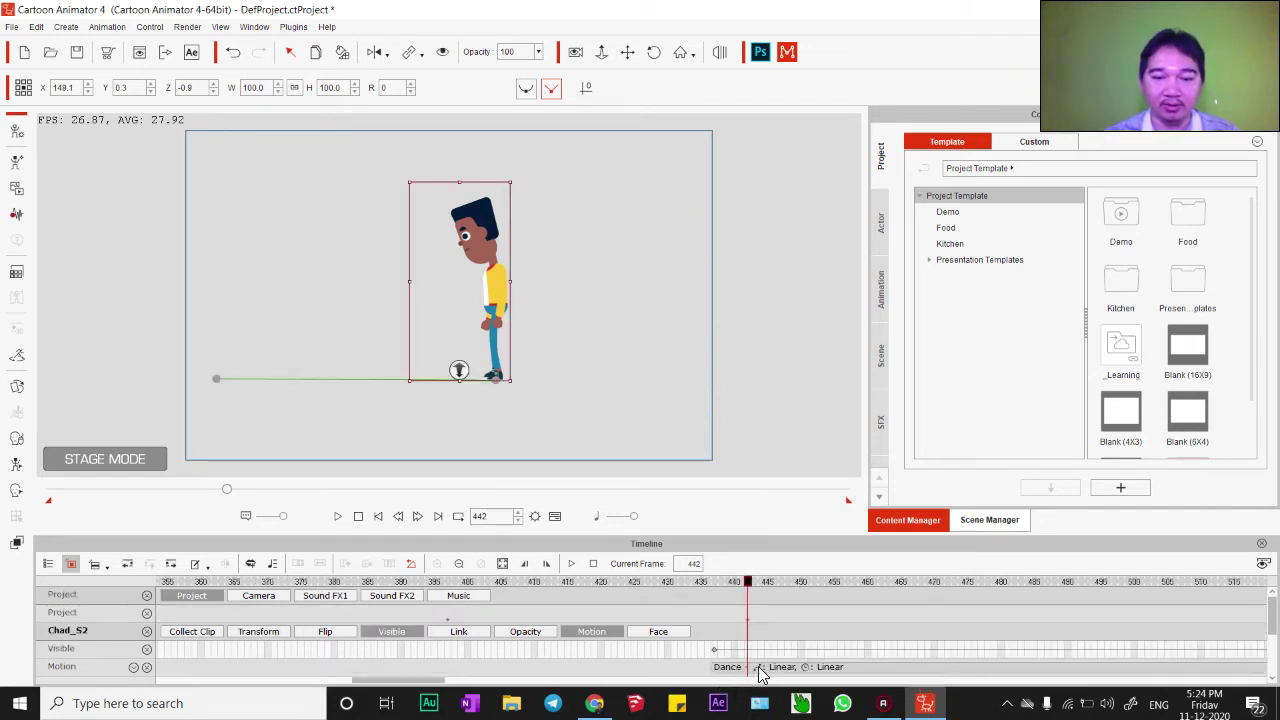
click(600, 670)
drag(565, 675, 452, 666)
click(442, 620)
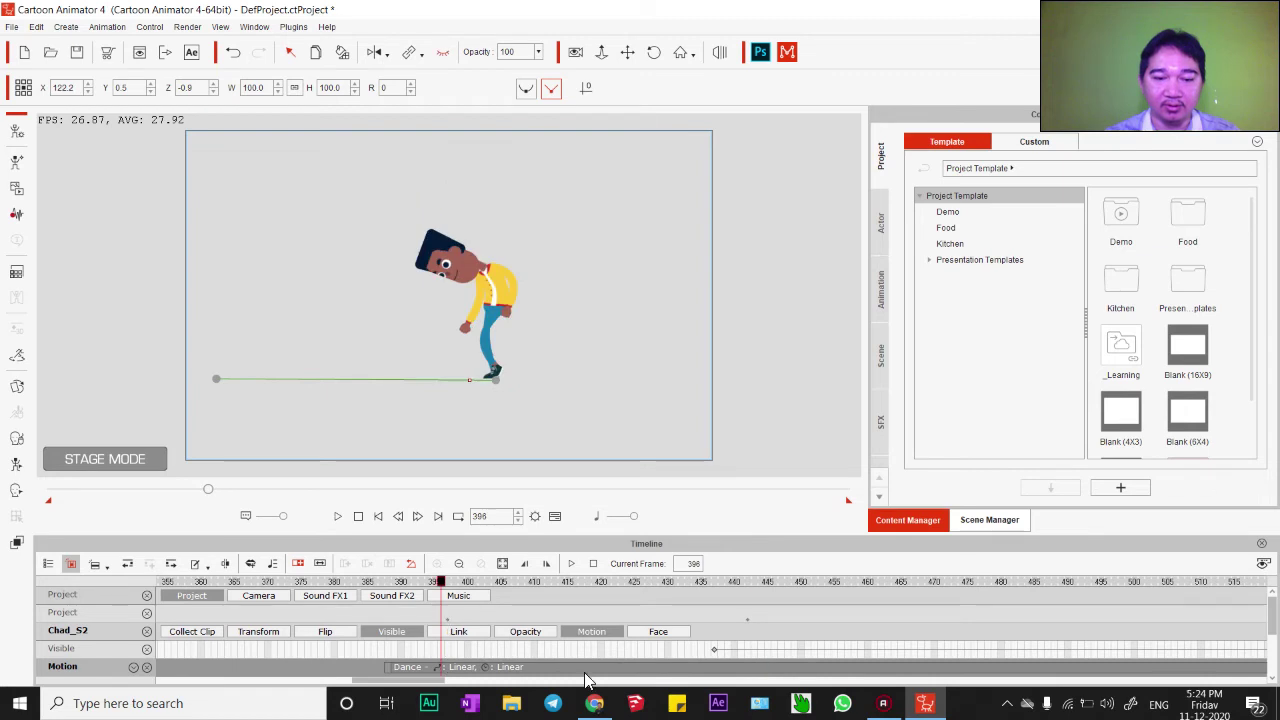
- Move the side-view character's visibility key to frame 397 and play the switch from before that frame
click(712, 650)
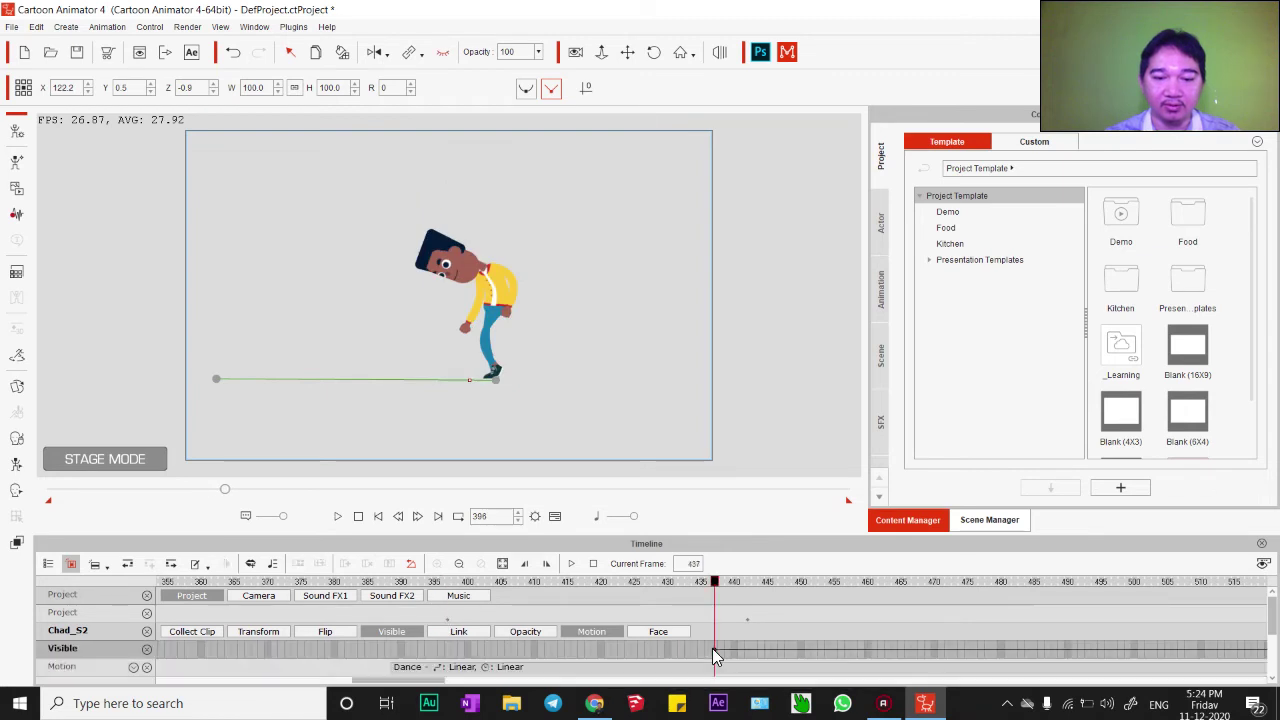
click(446, 656)
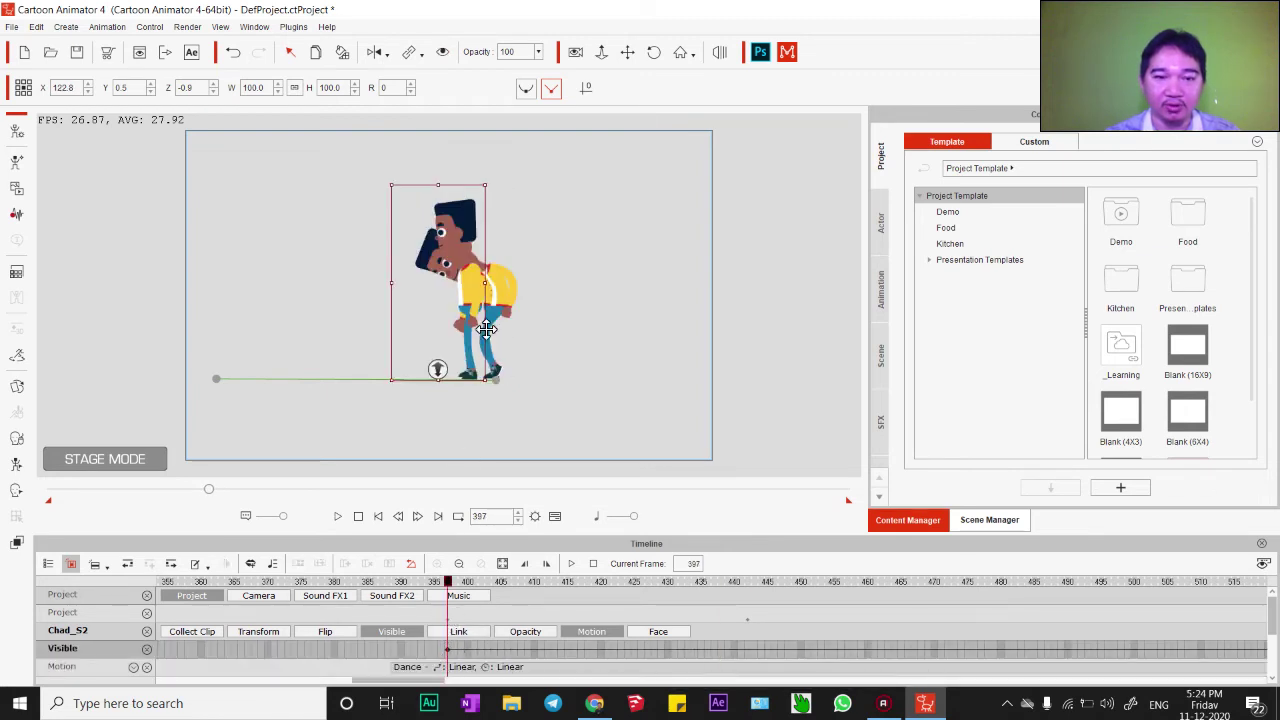
drag(446, 582, 285, 583)
key(space)
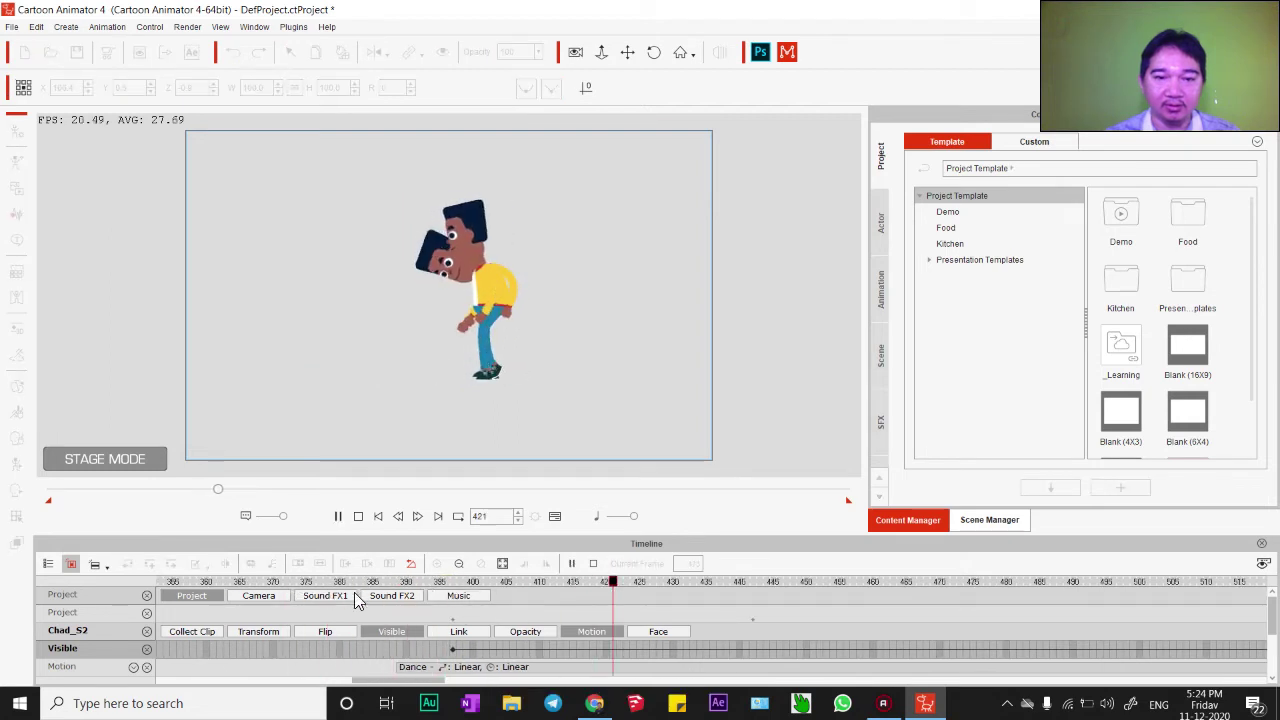
key(space)
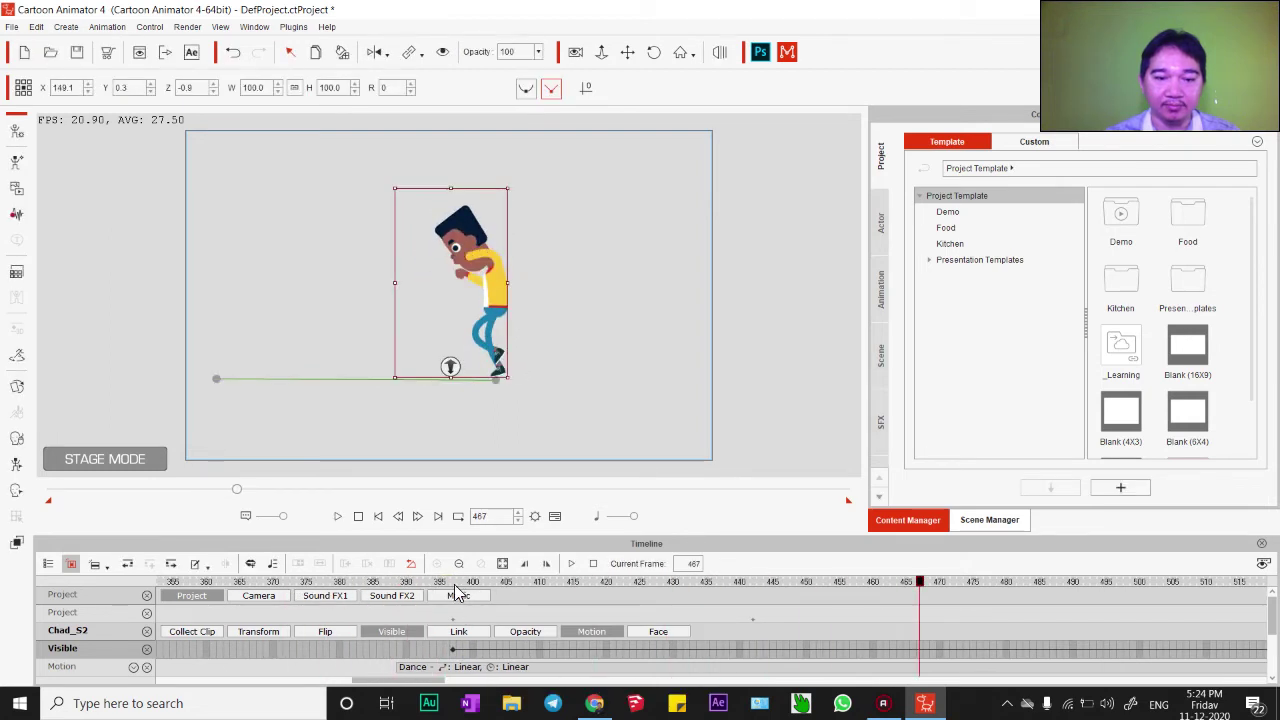
click(450, 582)
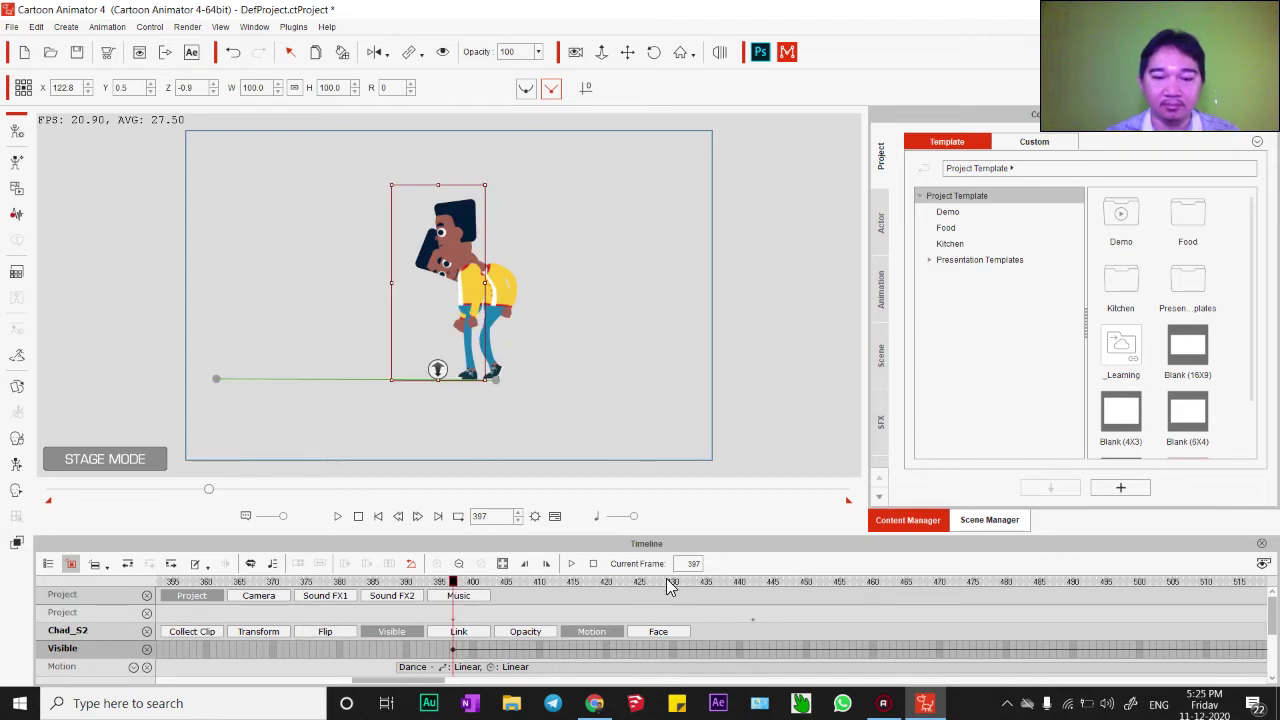
- Show the side-view character's Transform track, move its key to frame 397 and replay the switch
click(255, 640)
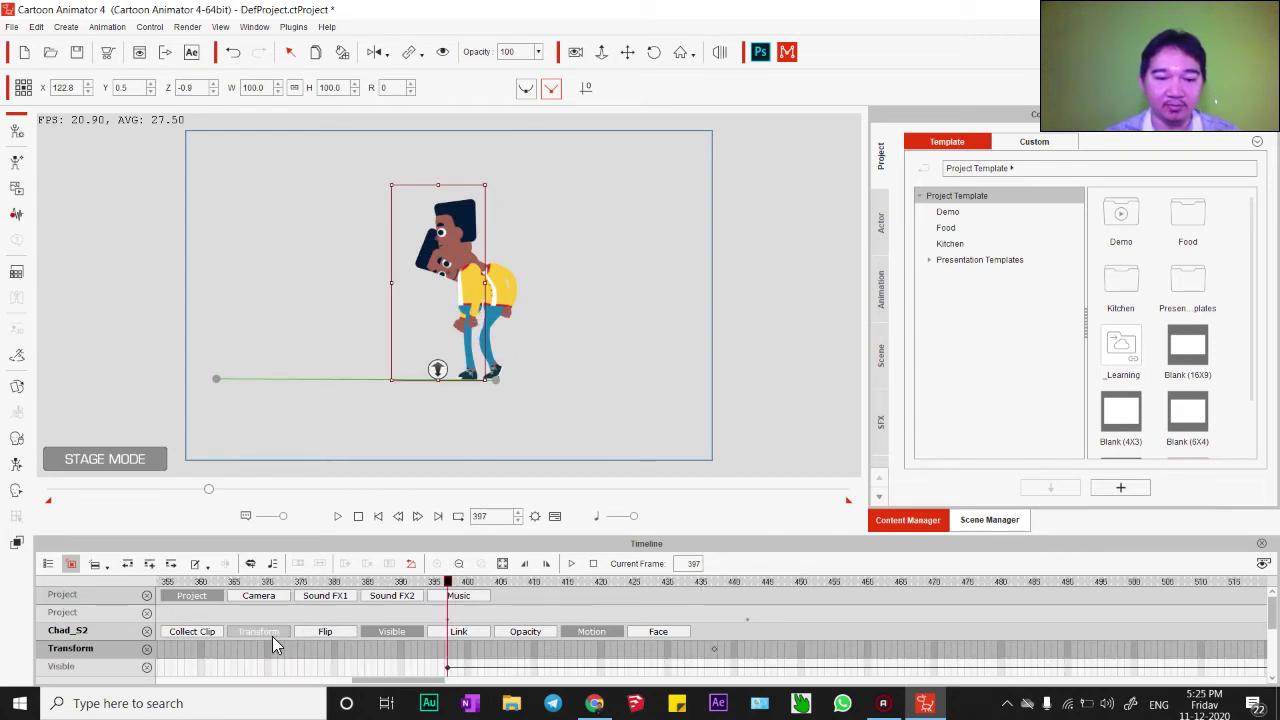
click(714, 648)
click(443, 652)
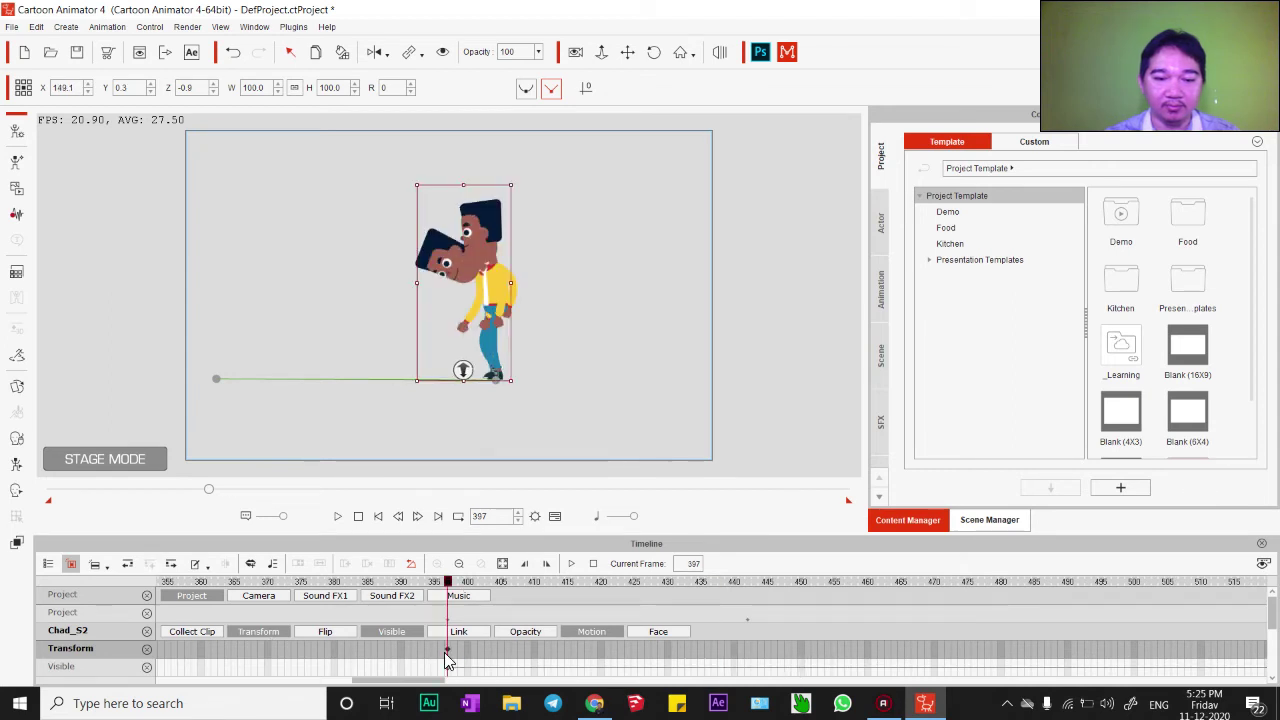
click(340, 582)
key(space)
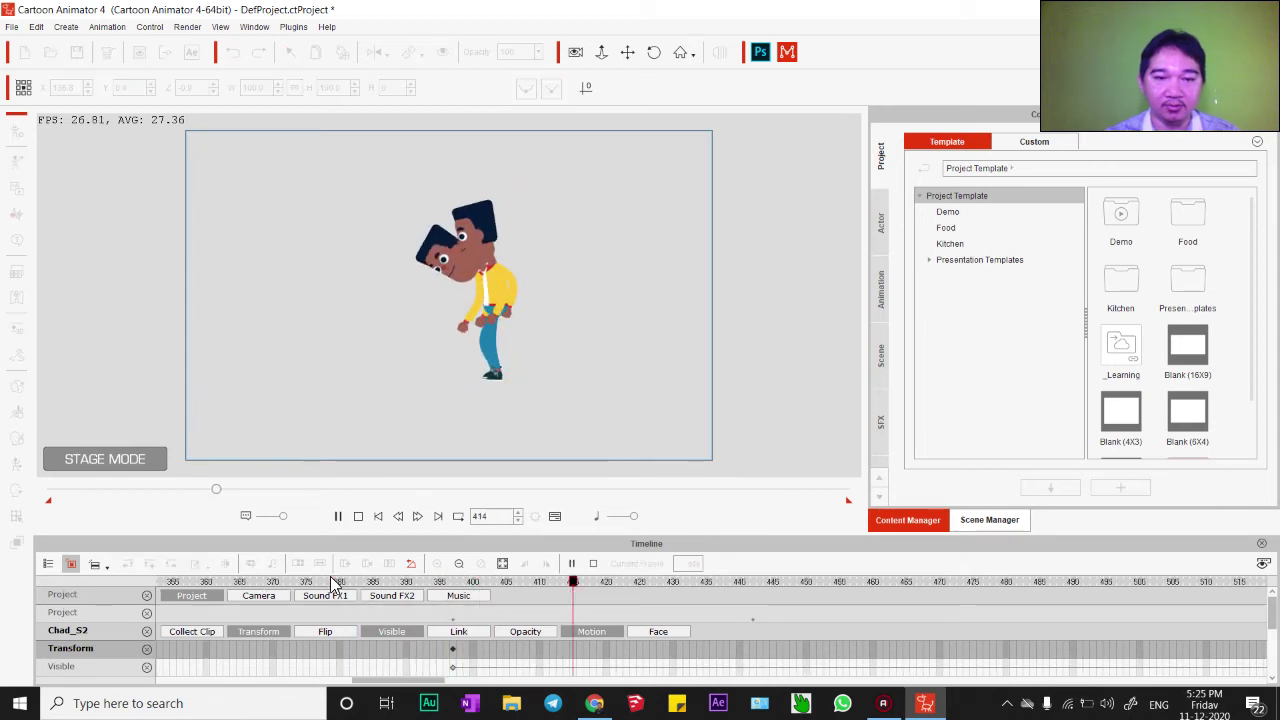
key(space)
click(454, 650)
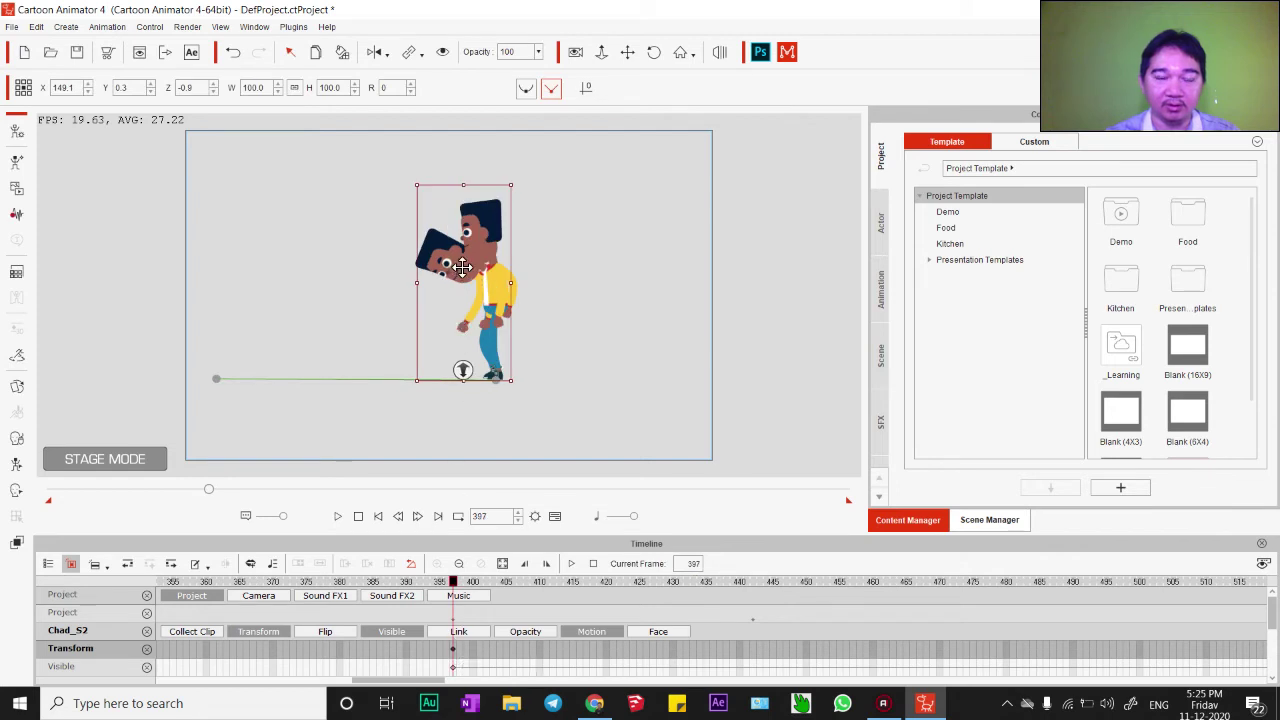
- Hide the three-quarter character from frame 397 and play the switch to the side view
drag(452, 586, 419, 585)
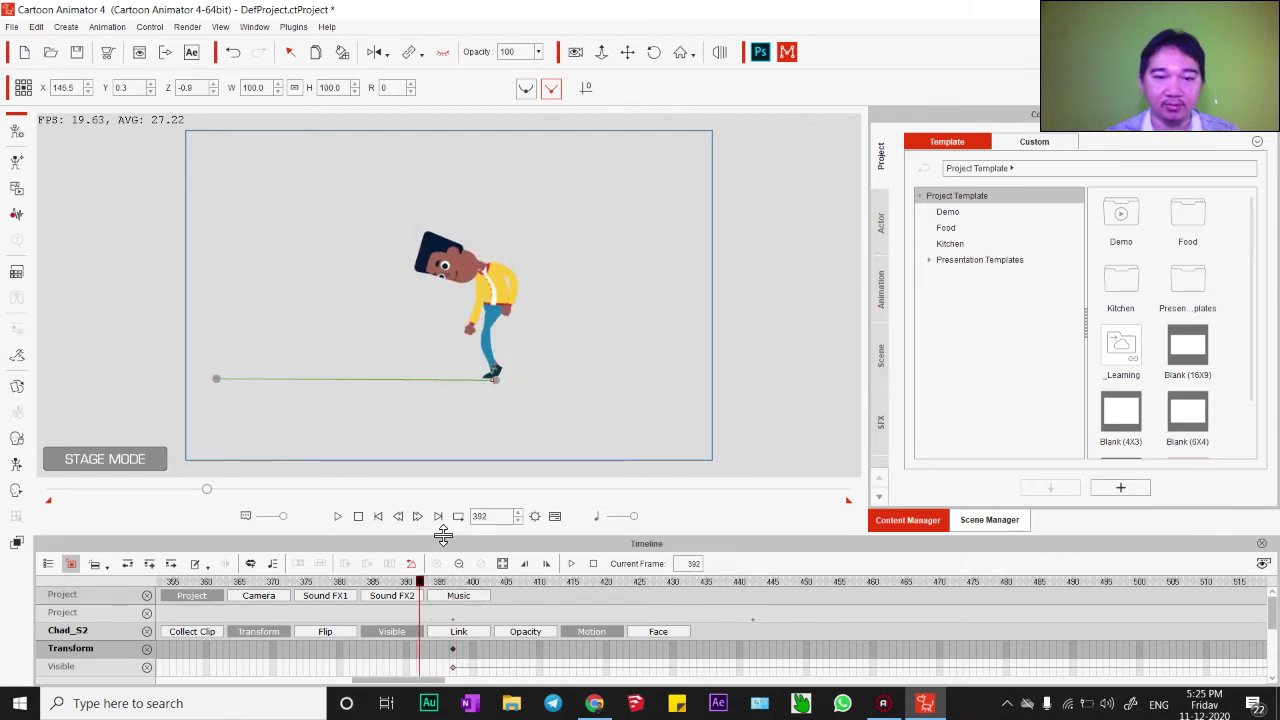
click(496, 272)
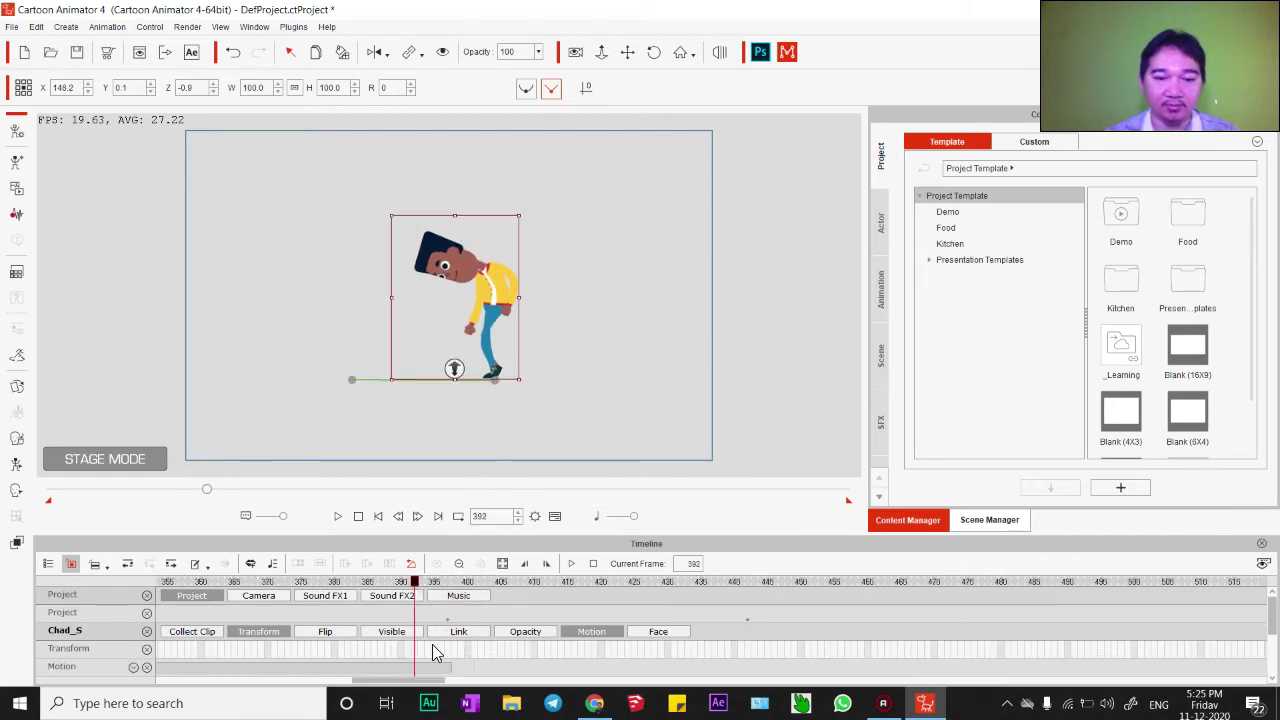
scroll(406, 644, down, 2)
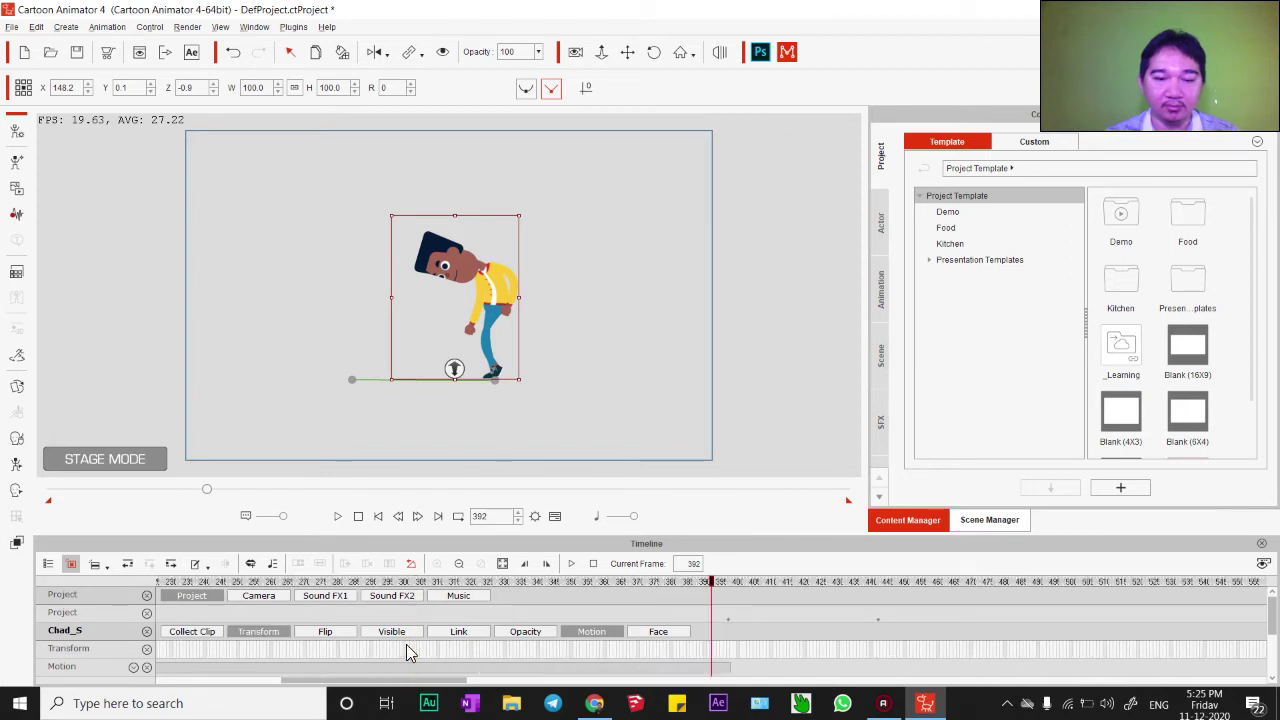
scroll(416, 666, up, 2)
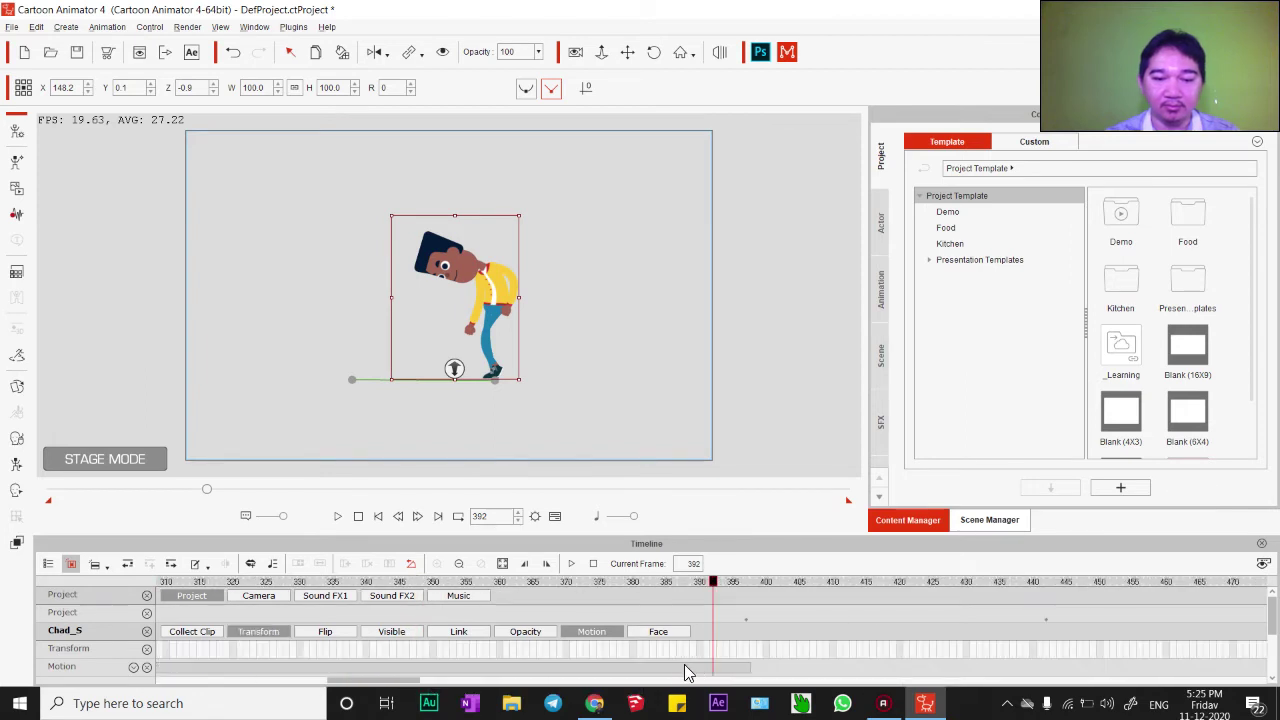
drag(718, 588, 749, 593)
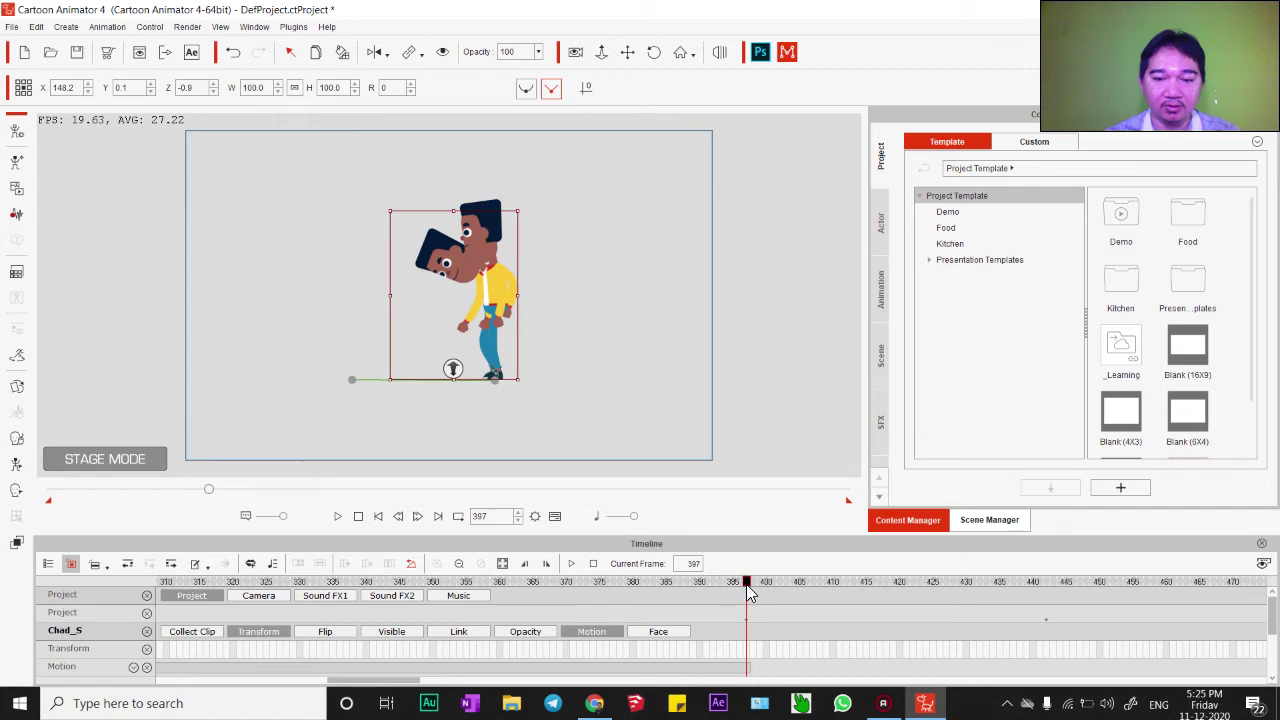
click(441, 55)
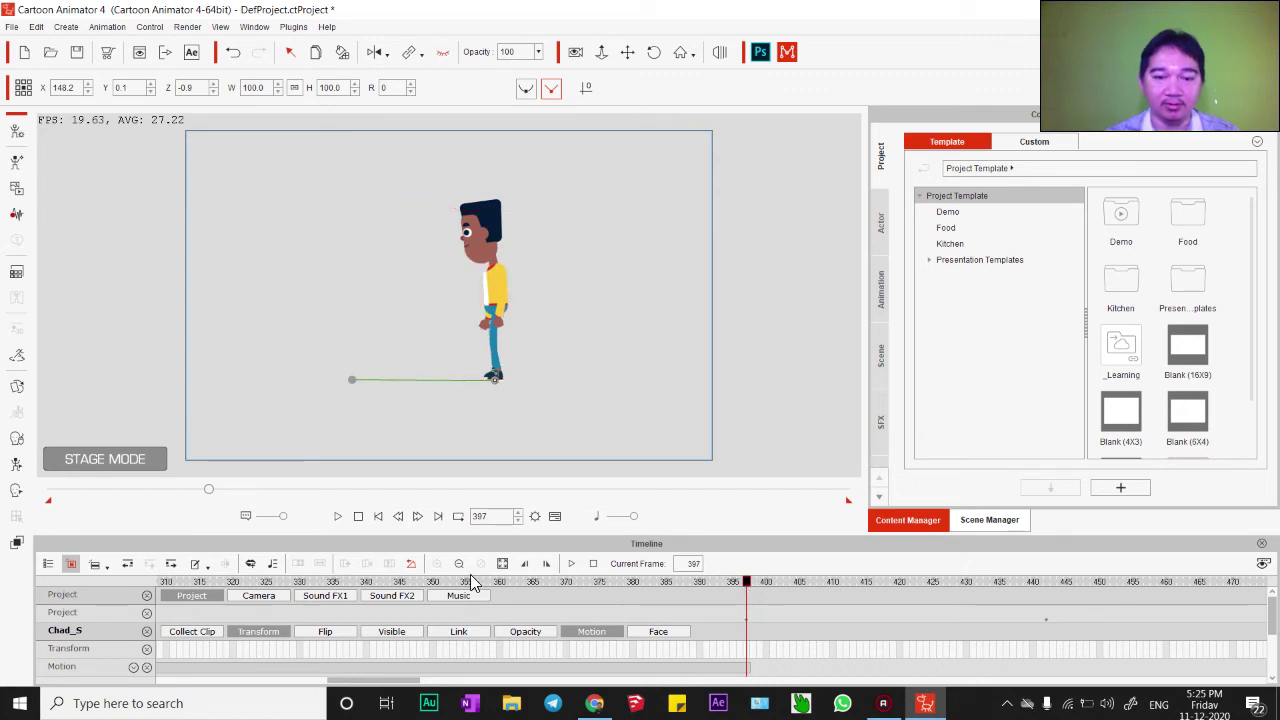
key(space)
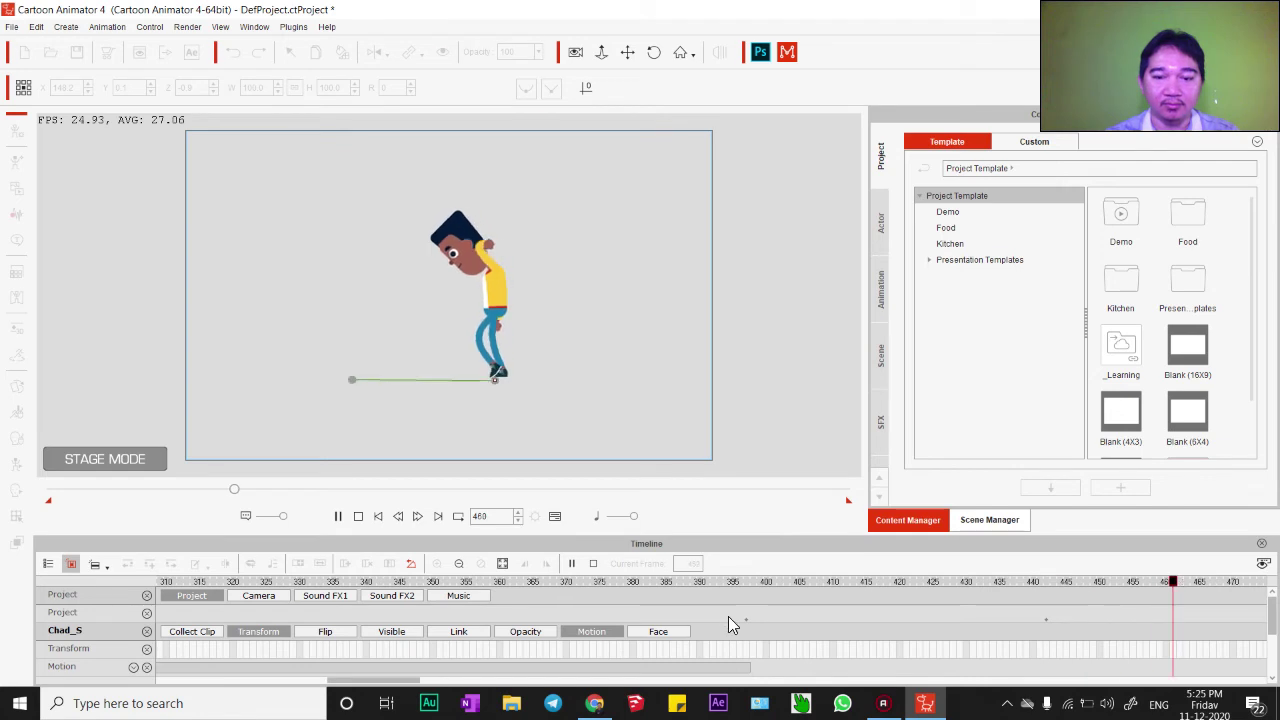
key(space)
- Slide the side-view character's Dance clip earlier to start at about frame 353, and further to about frame 346, playing the switch each time
click(746, 664)
mouse_move(1272, 612)
mouse_down()
mouse_move(1274, 647)
mouse_move(1274, 626)
mouse_up()
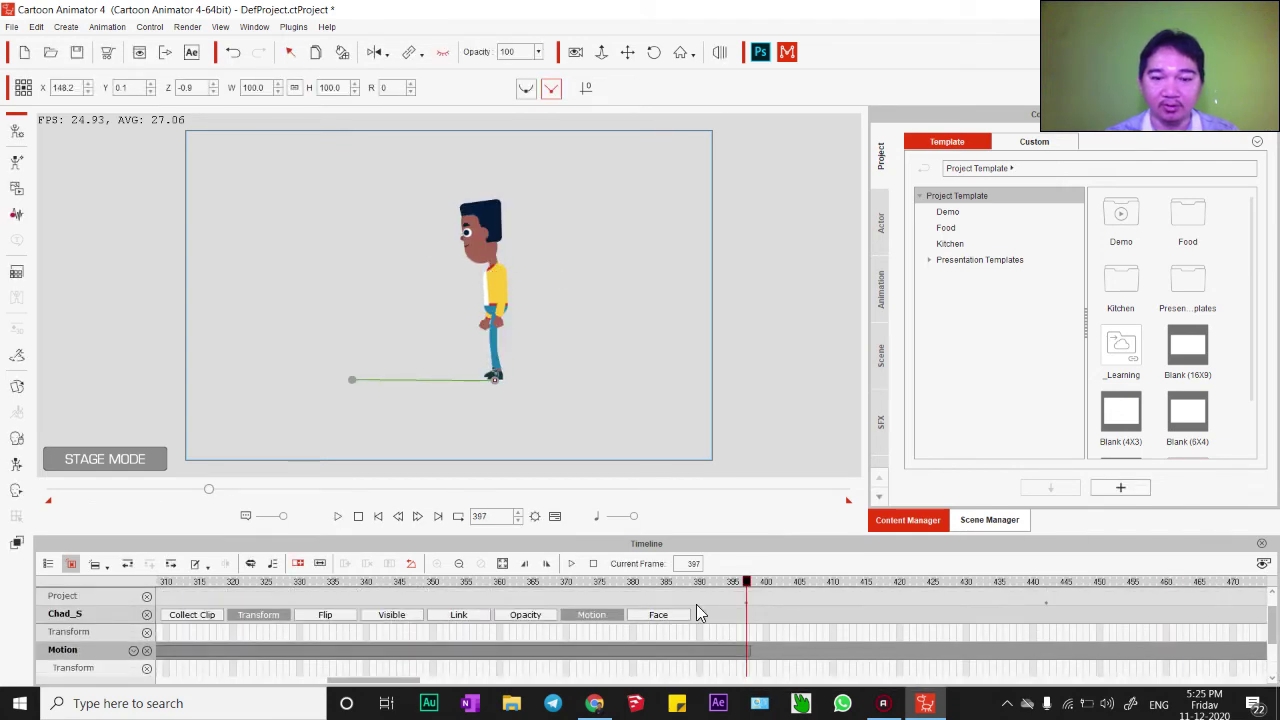
drag(831, 665, 597, 665)
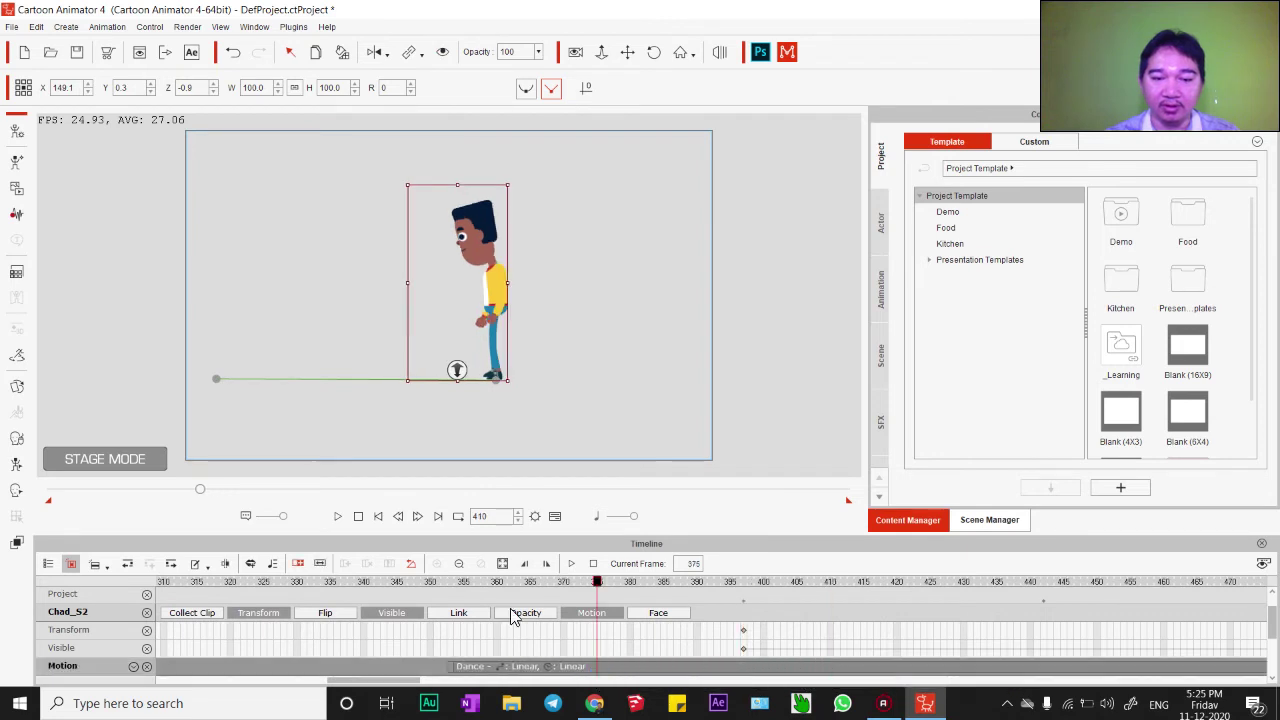
key(space)
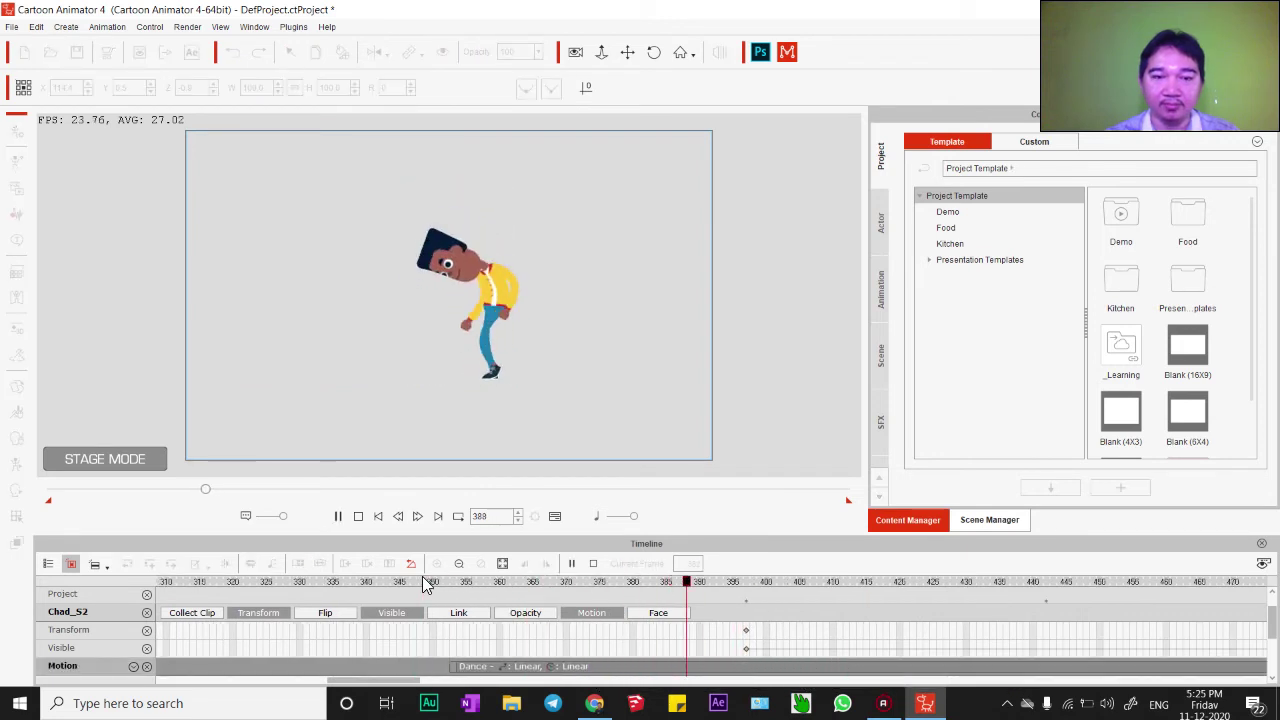
key(space)
click(490, 588)
key(space)
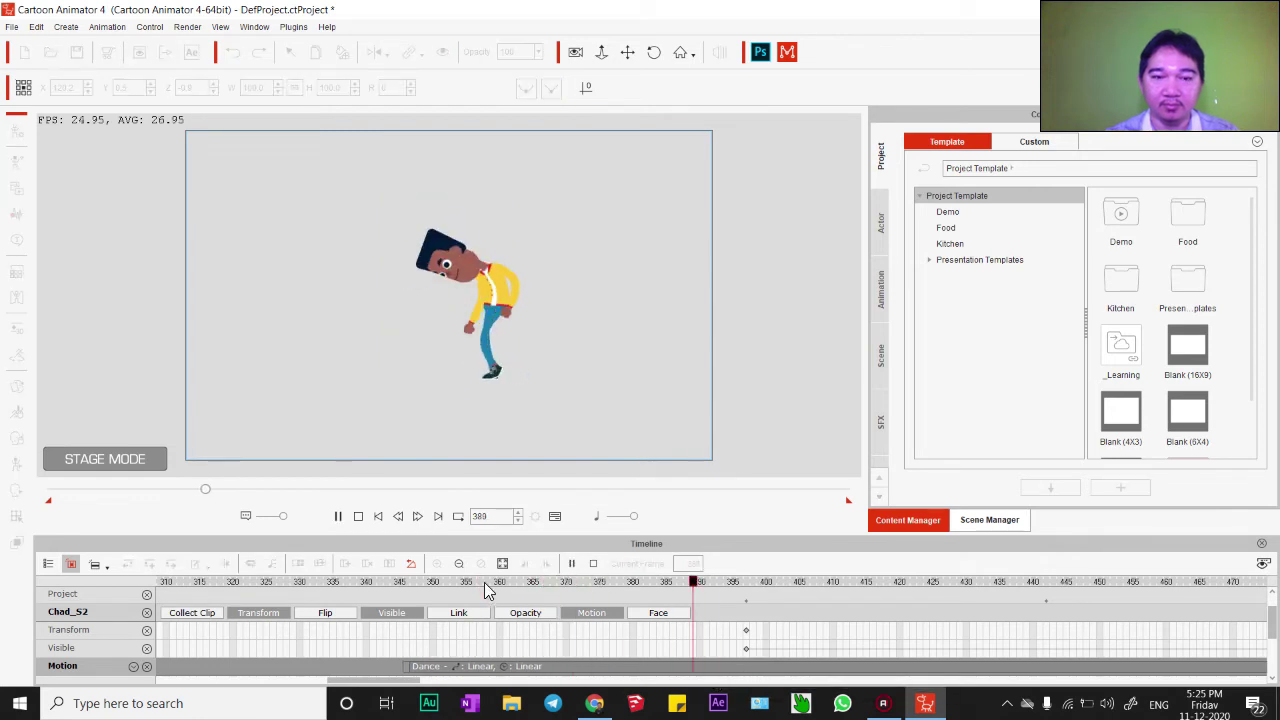
- Play the whole dance from frame 1 through all the view-angle switches, and stop playback past the end of the Dance clip
key(space)
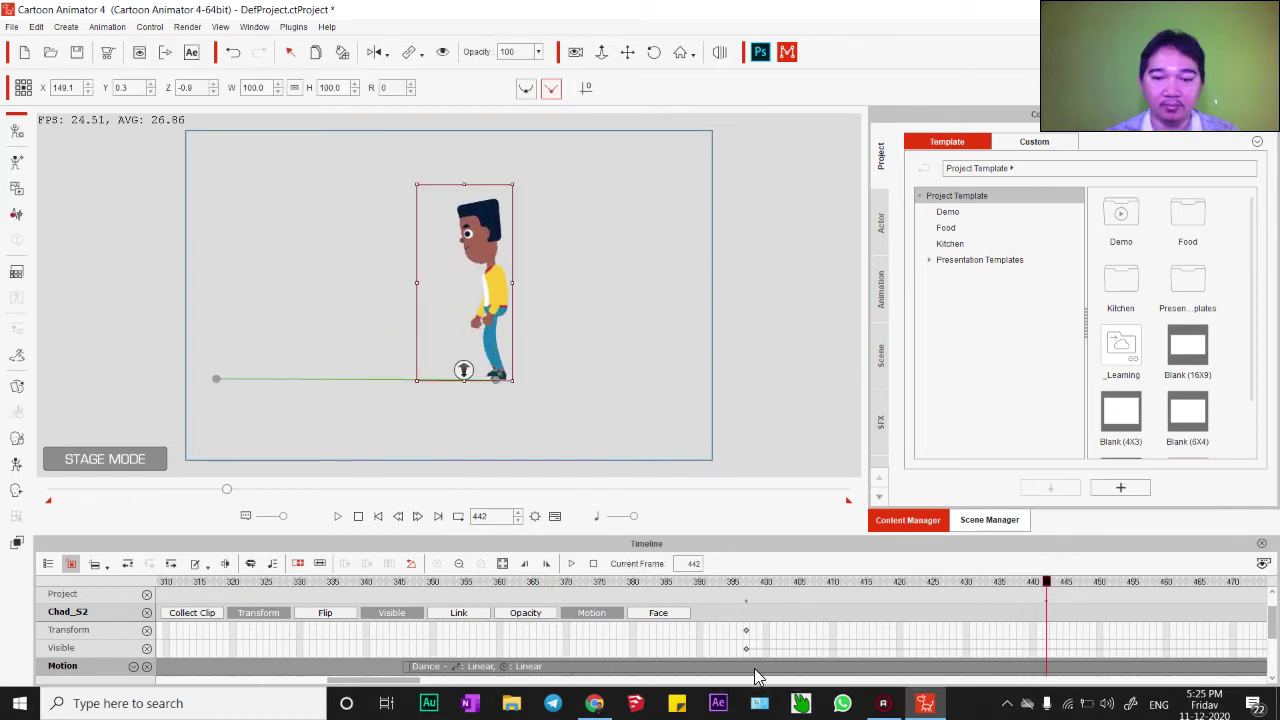
click(755, 677)
key(Home)
click(594, 582)
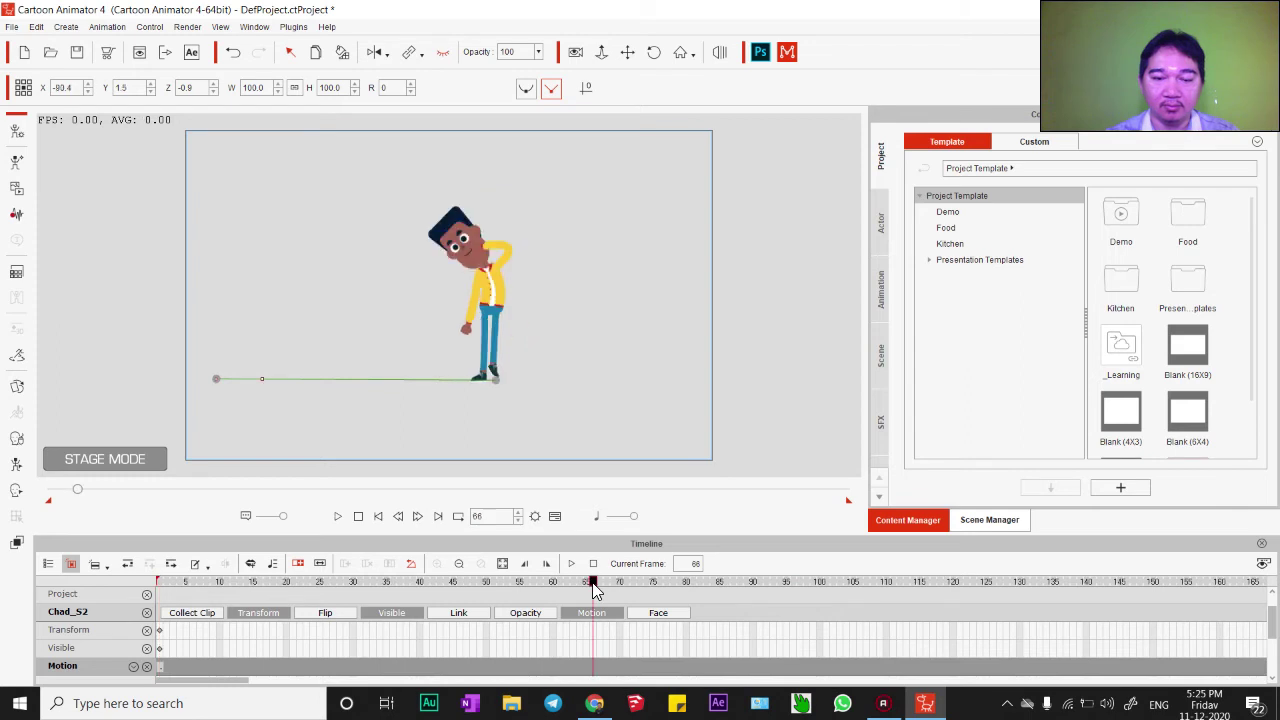
key(Home)
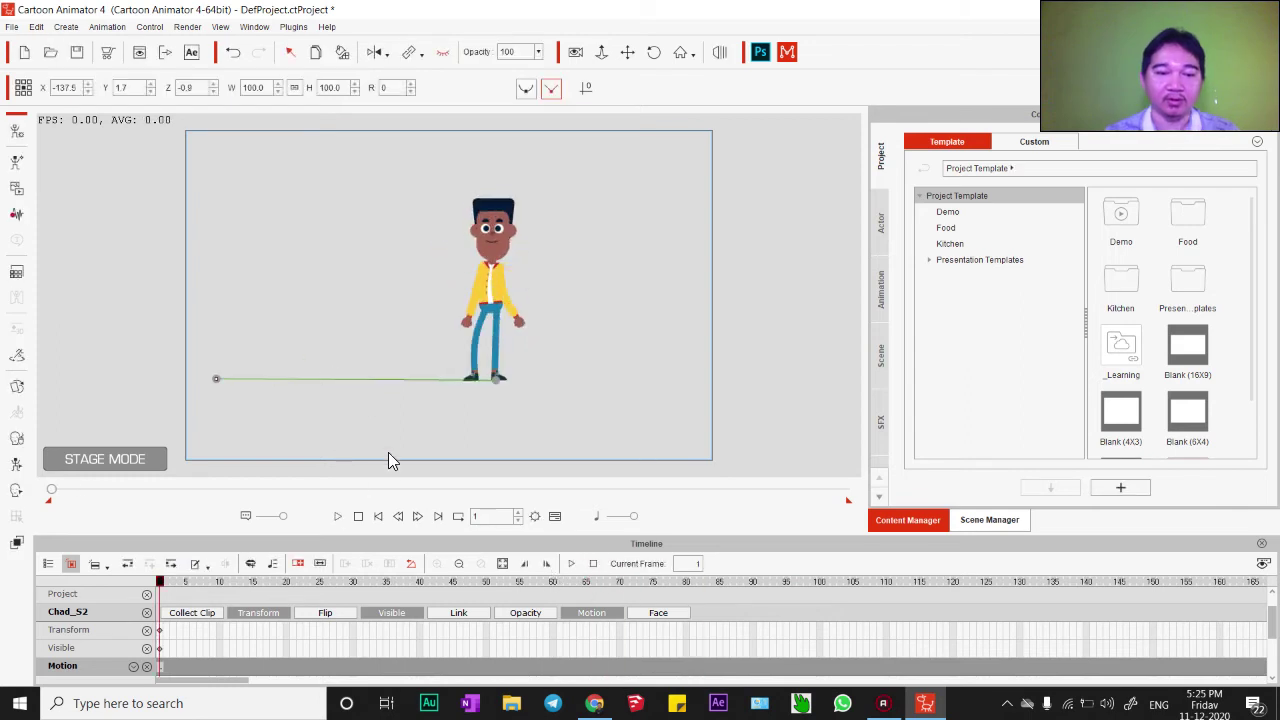
click(338, 516)
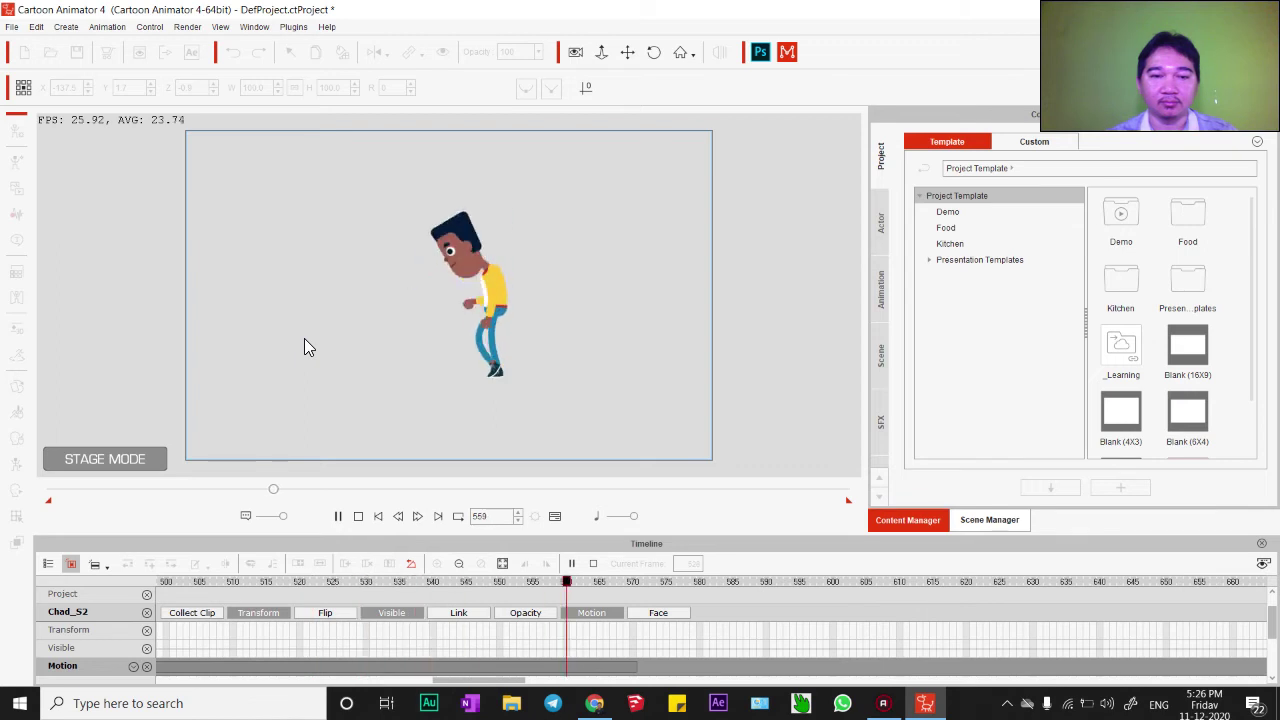
key(space)
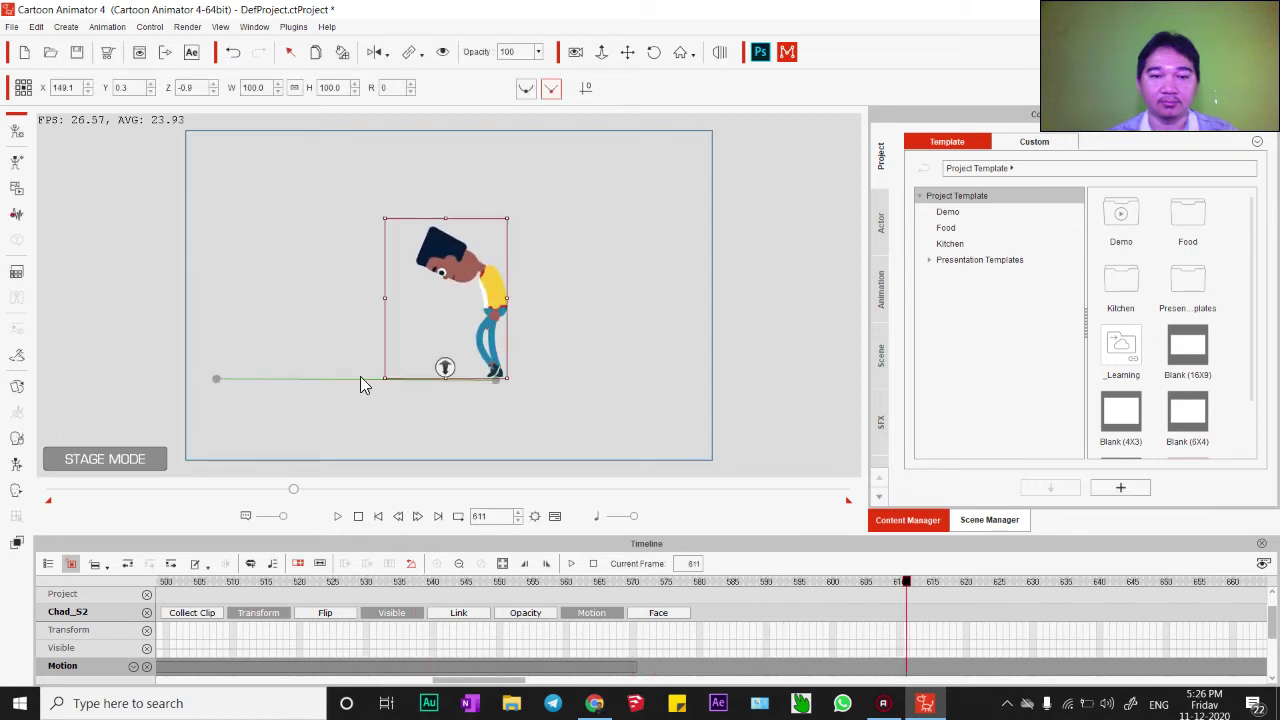
- Set the project's playback end at about frame 571, where the side-view Dance clip ends, and return to frame 1
drag(906, 582, 640, 597)
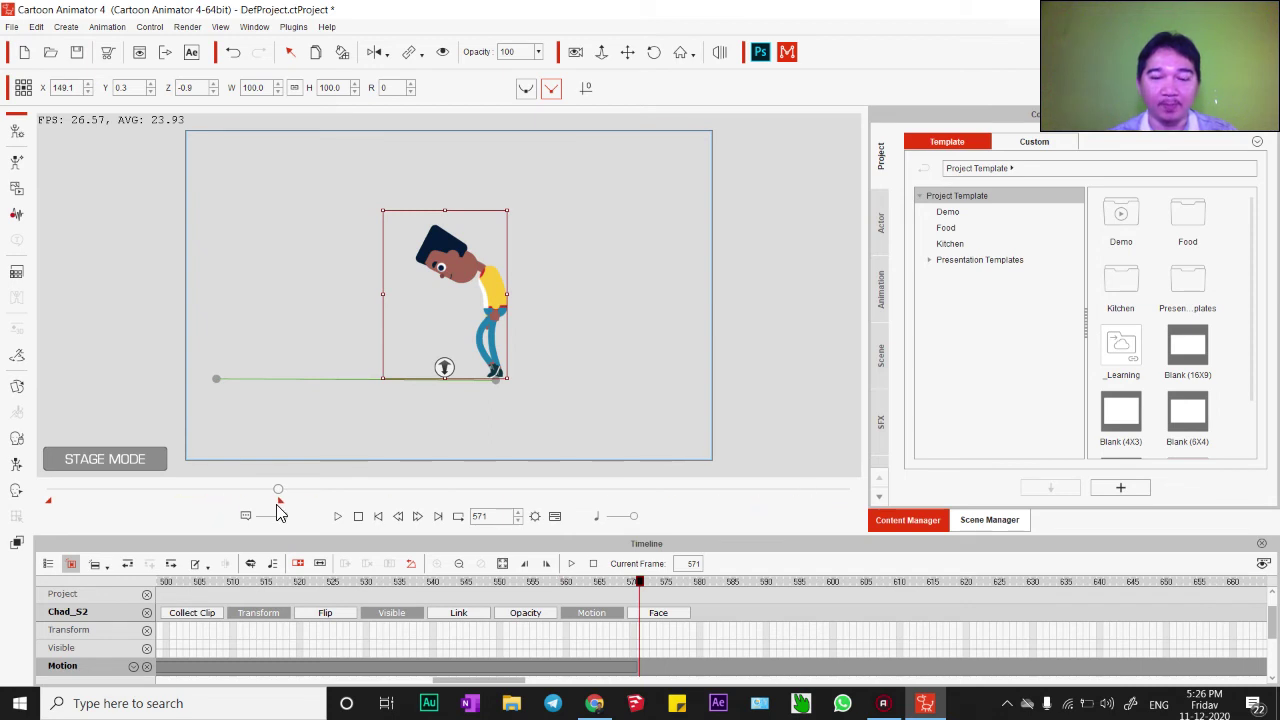
click(358, 517)
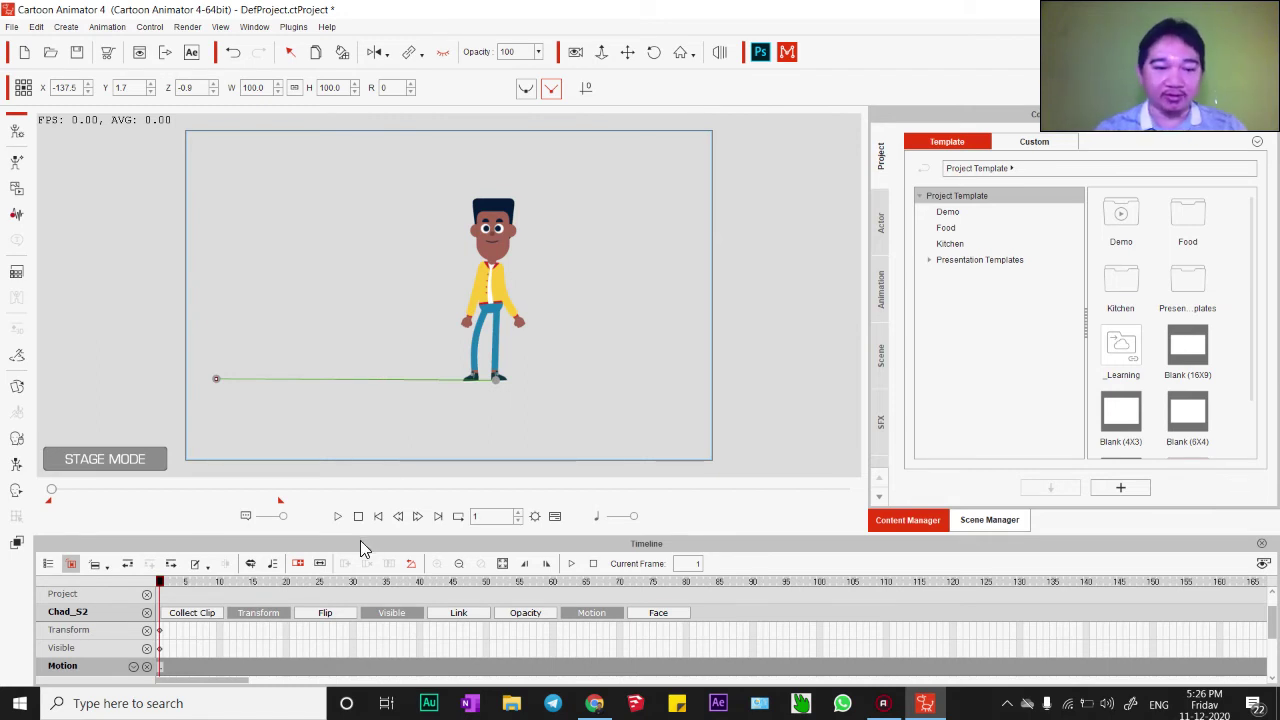
drag(510, 382, 490, 400)
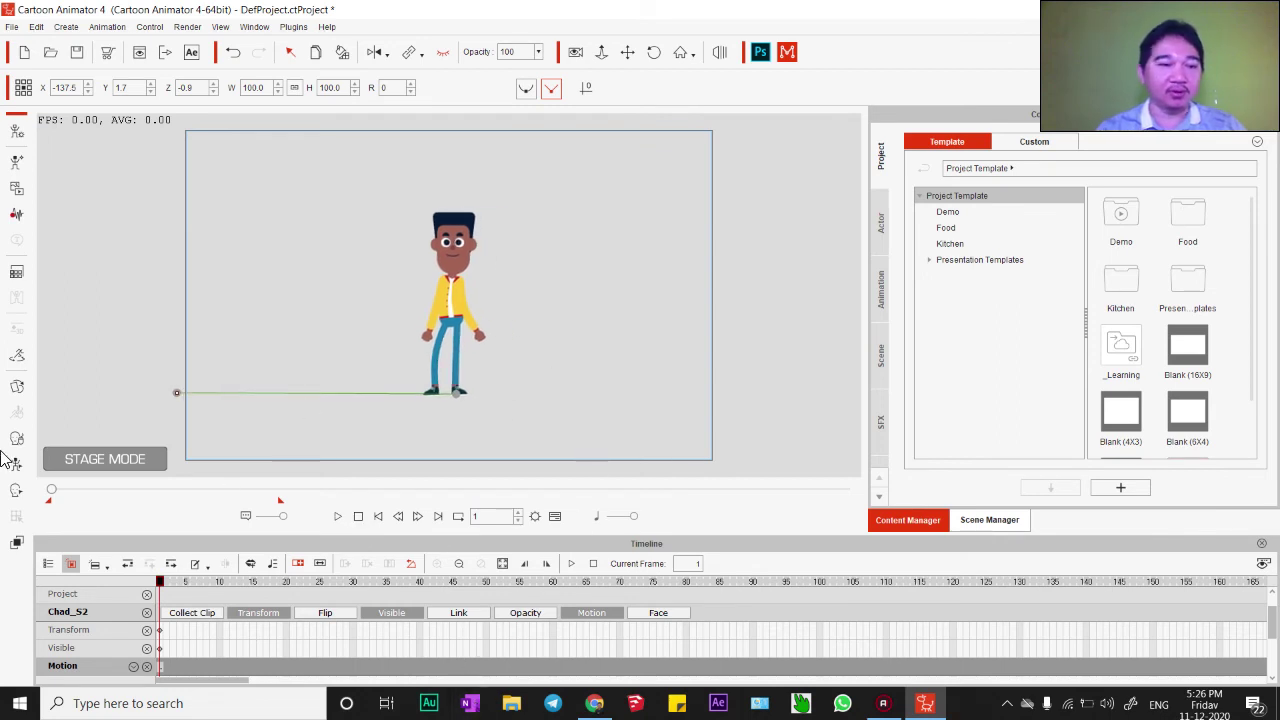
- Show the project's Music track in the timeline
click(48, 564)
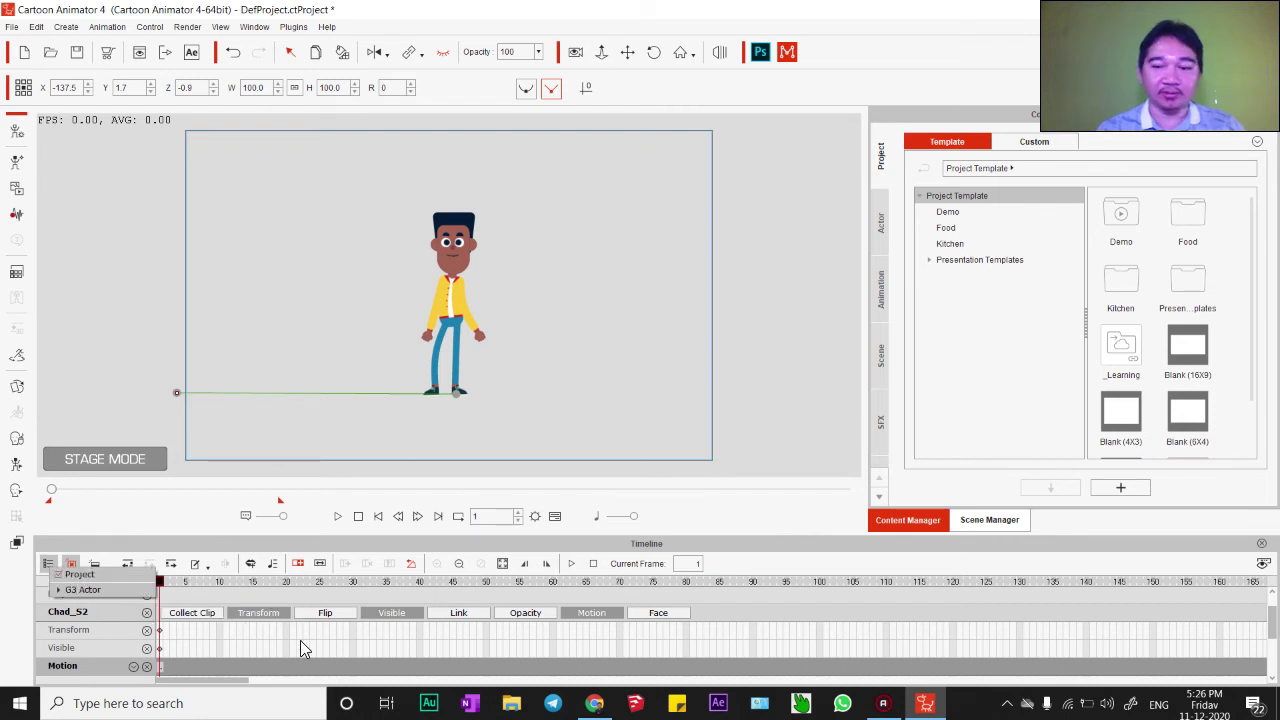
click(1270, 627)
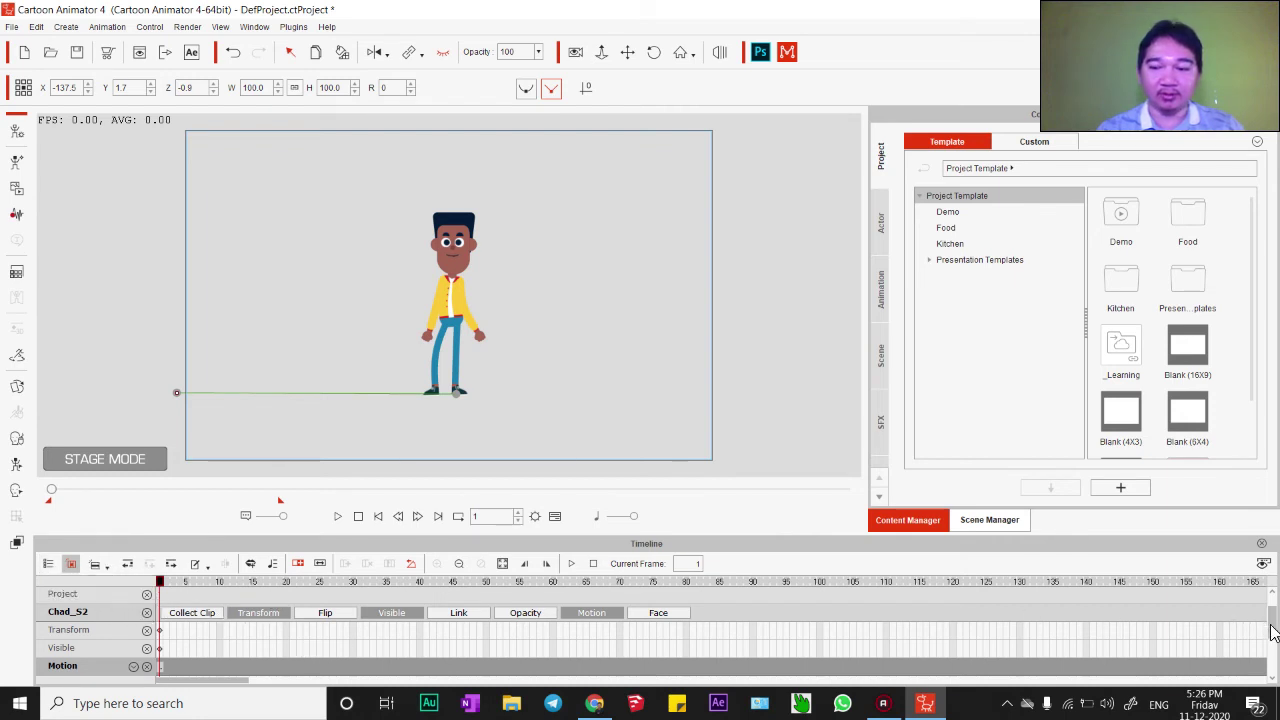
scroll(1270, 627, up, 1)
click(456, 597)
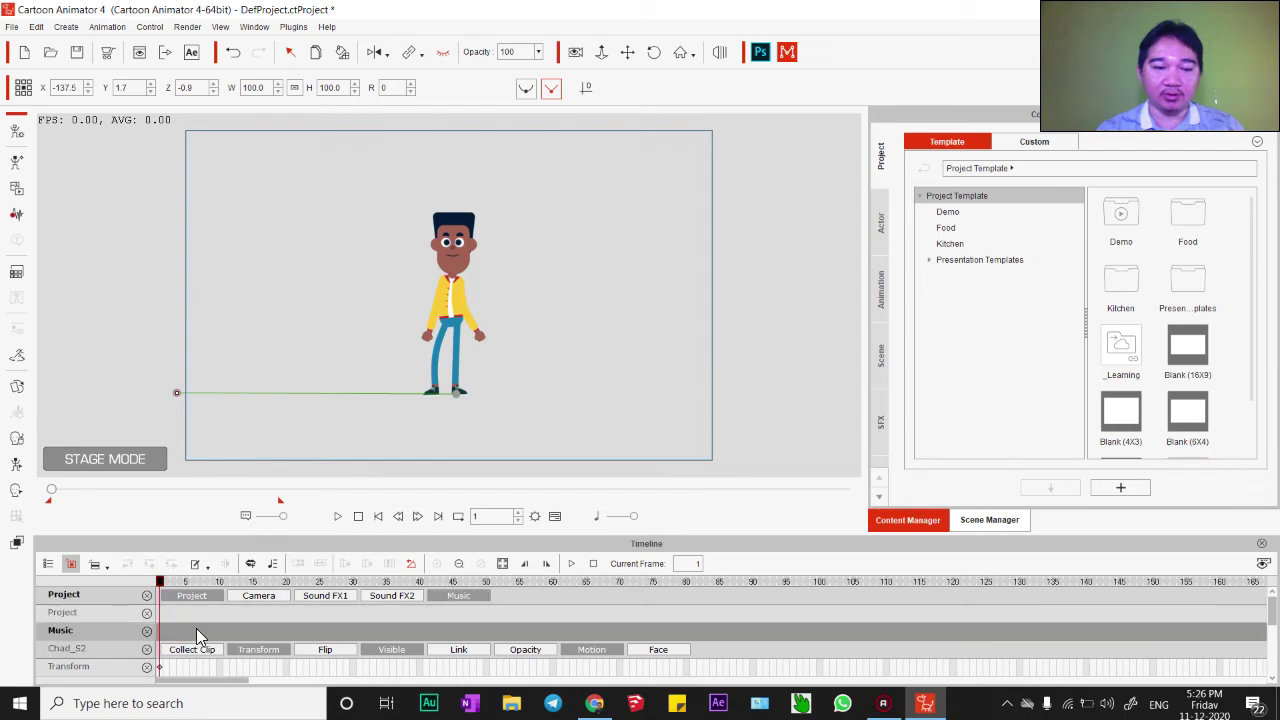
- Start importing an audio file near the beginning of the Music track and browse to New Volume (D:)
click(163, 637)
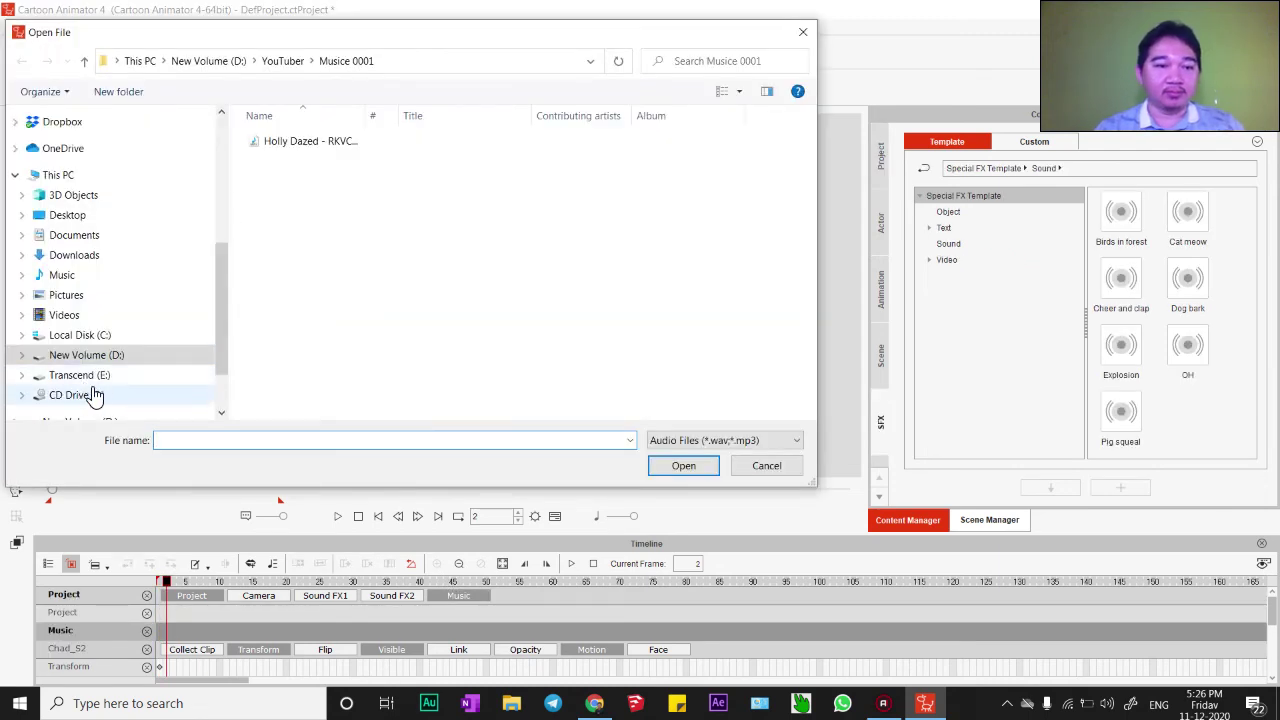
scroll(106, 397, down, 1)
click(100, 342)
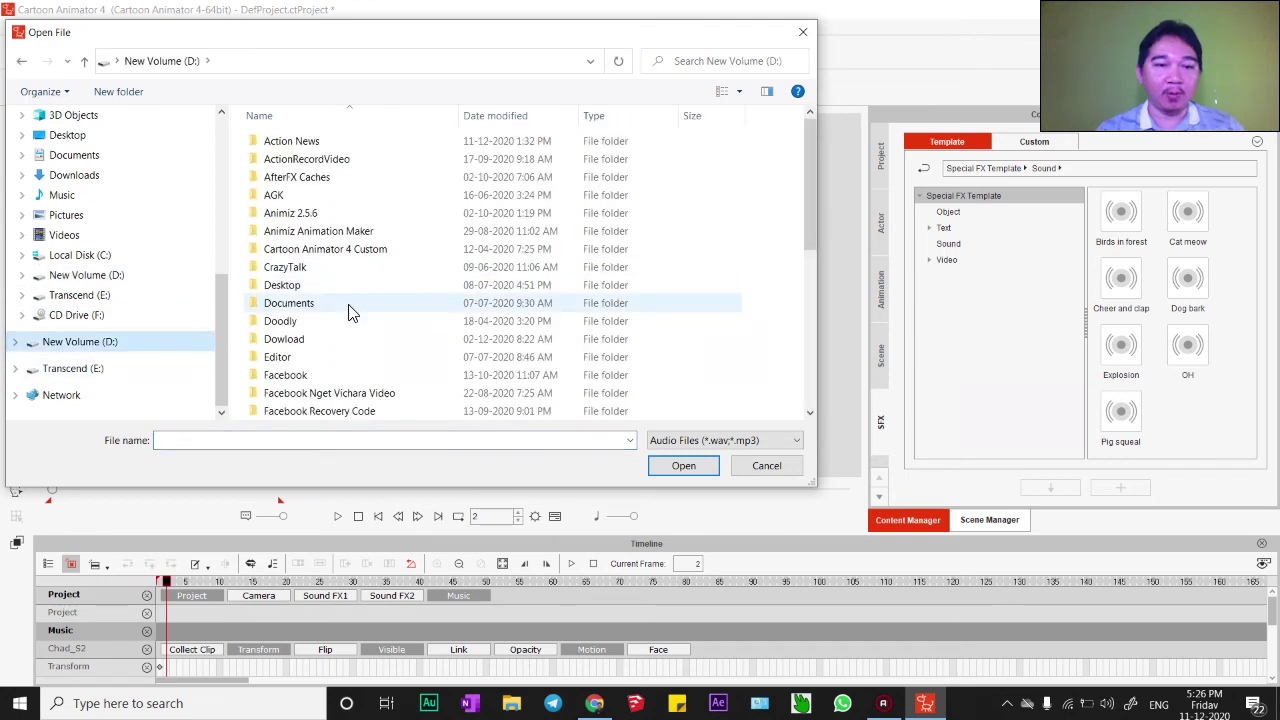
scroll(314, 338, down, 2)
click(307, 339)
key(m)
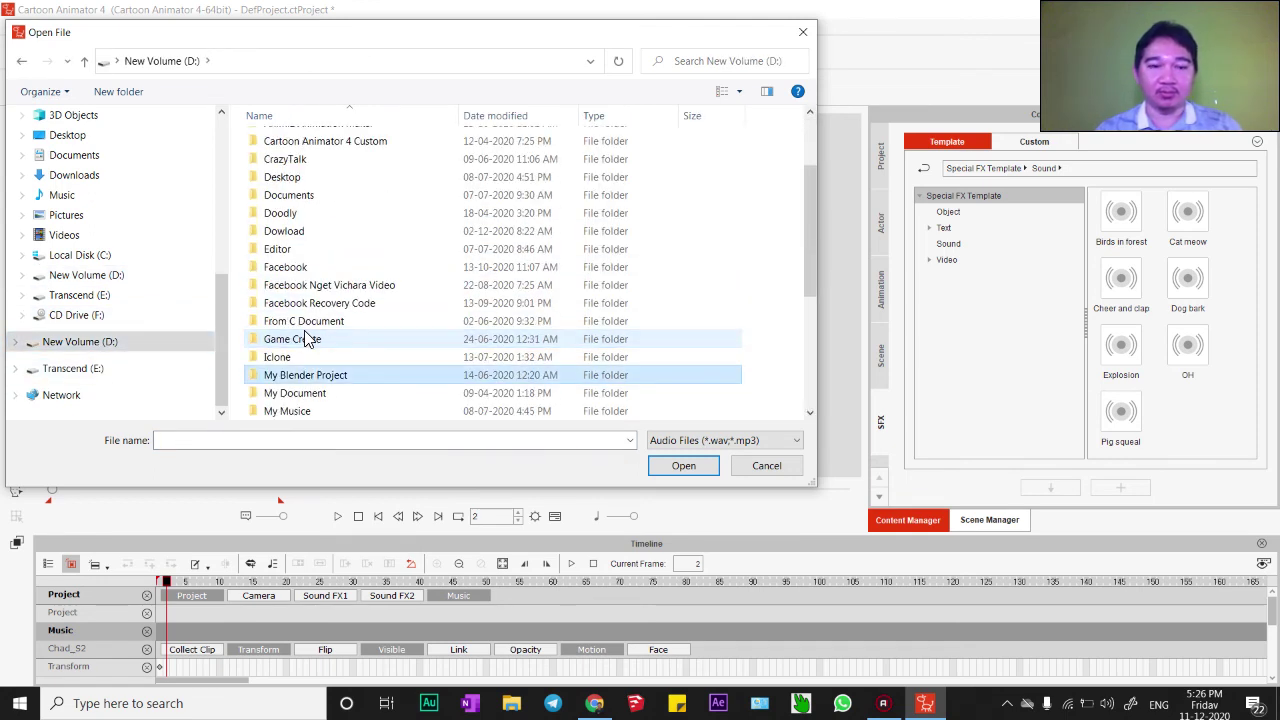
double_click(304, 411)
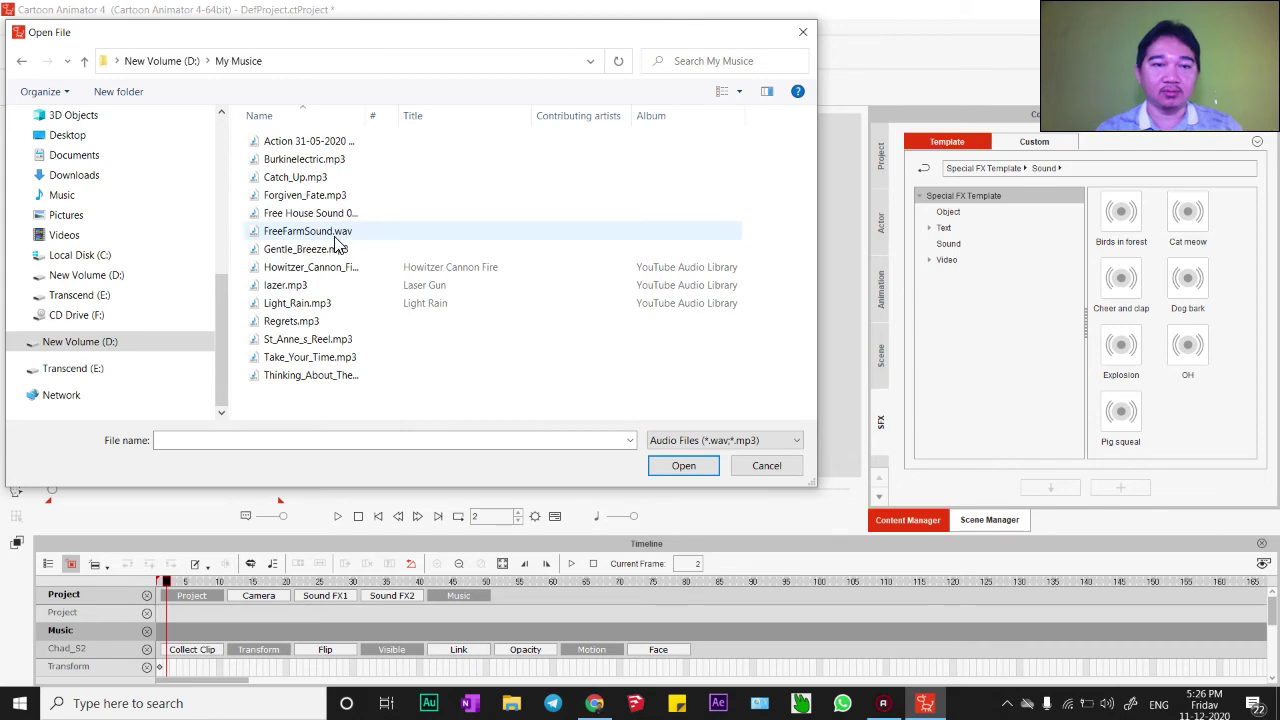
click(285, 162)
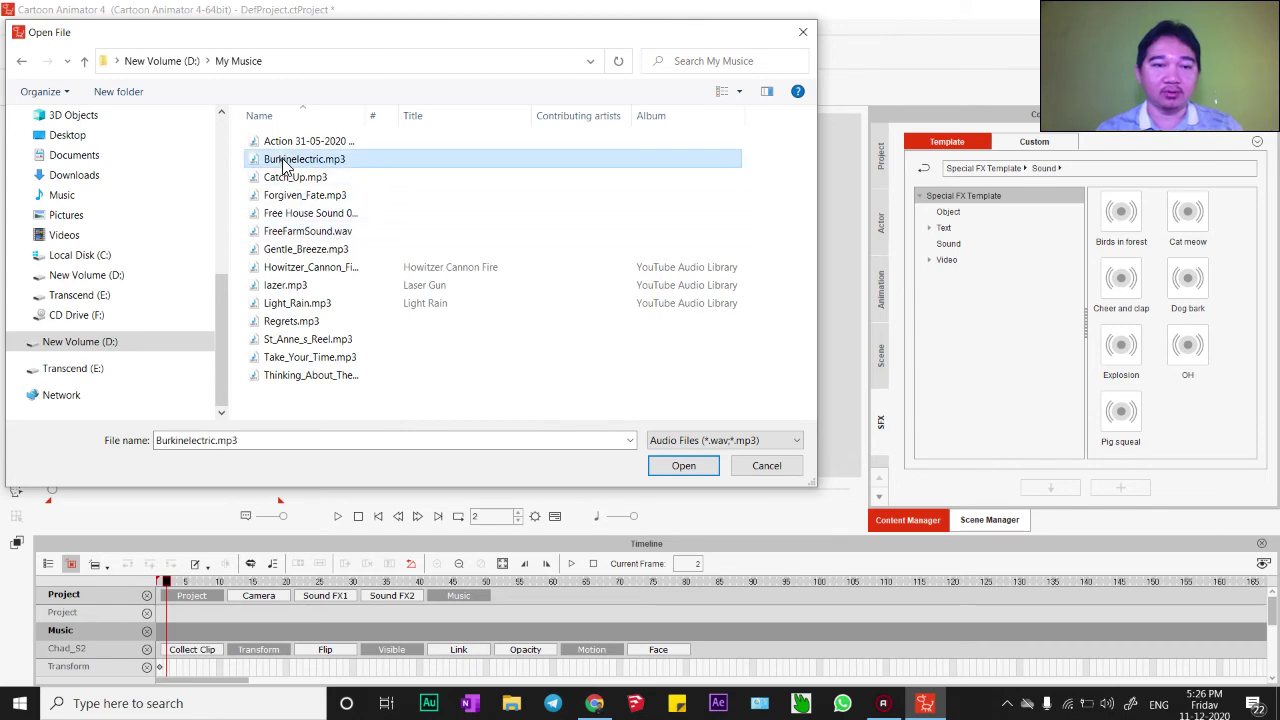
click(21, 61)
- Import Long Road - Futuremono.mp3 from the YouTuber > Music YouTube folder into the Music track
scroll(300, 365, down, 3)
double_click(284, 411)
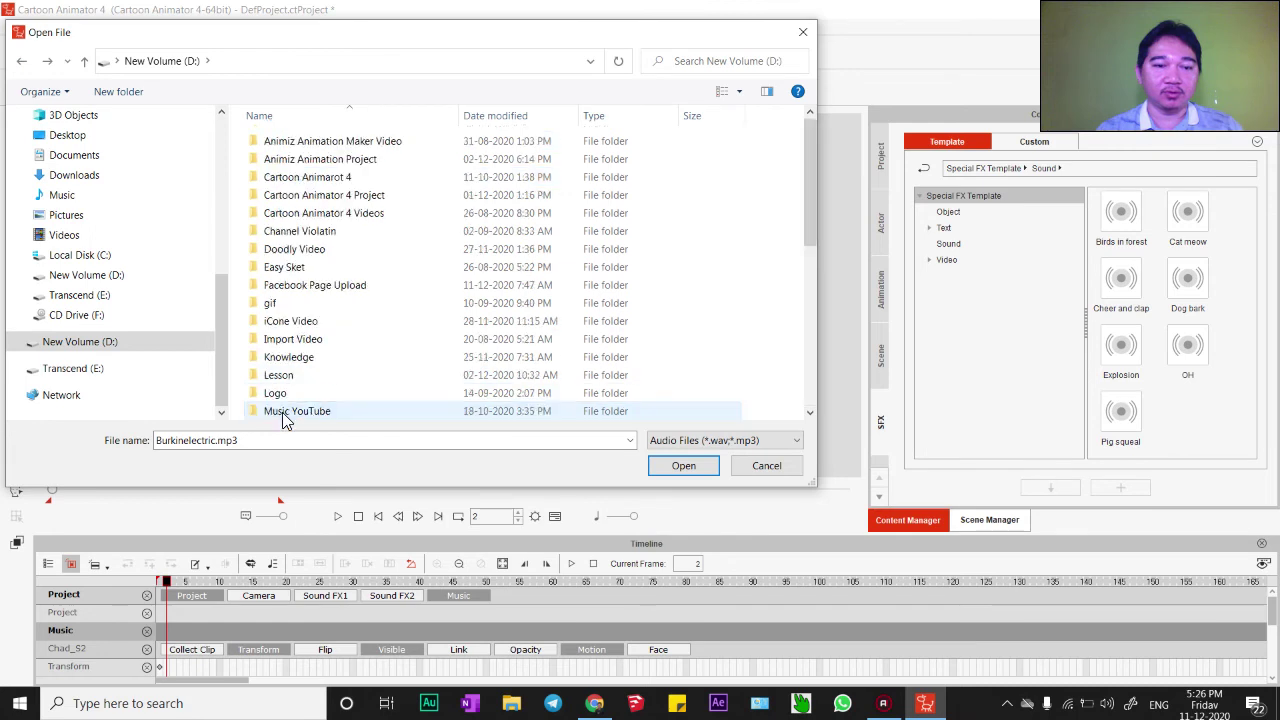
click(312, 215)
key(m)
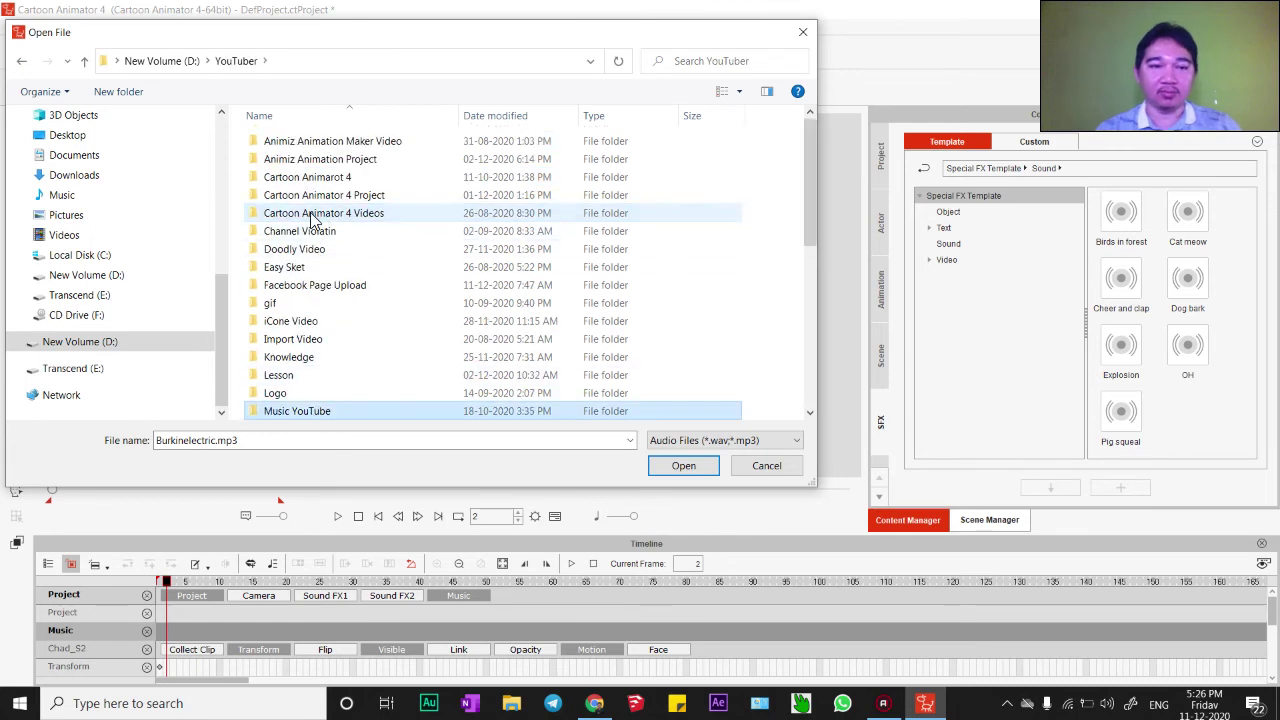
scroll(329, 363, down, 3)
double_click(298, 252)
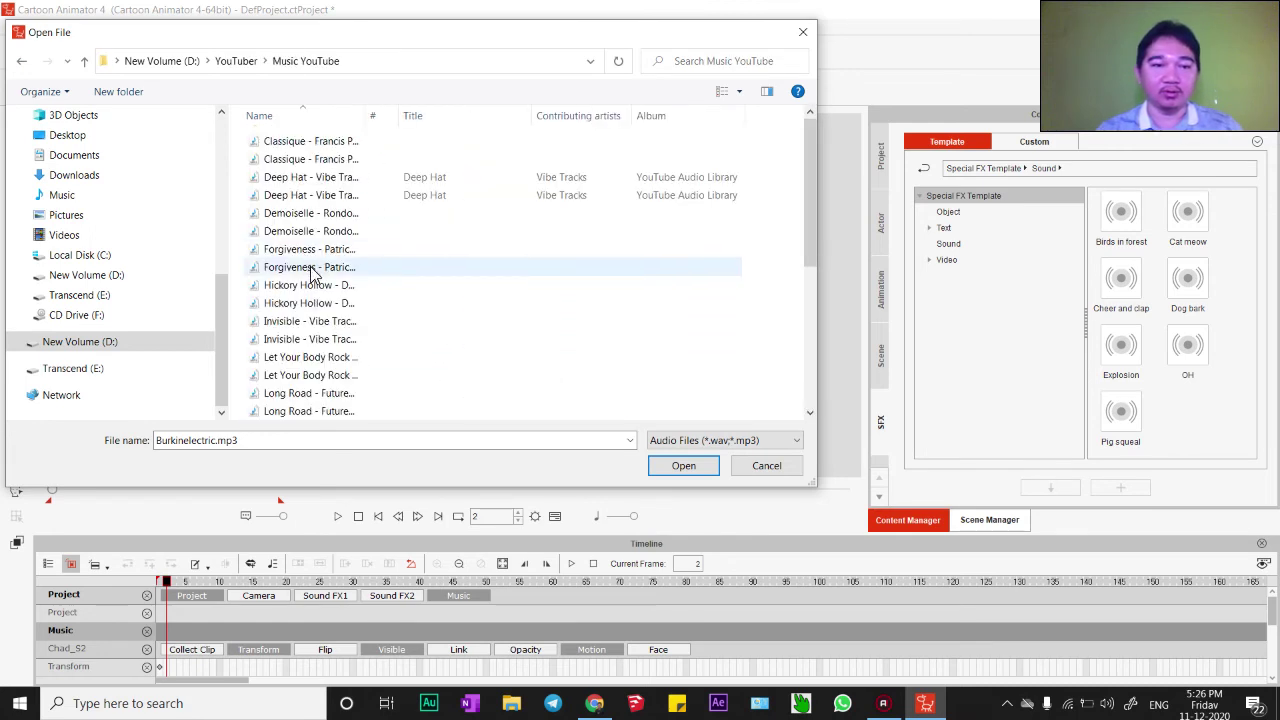
scroll(290, 255, down, 3)
click(287, 254)
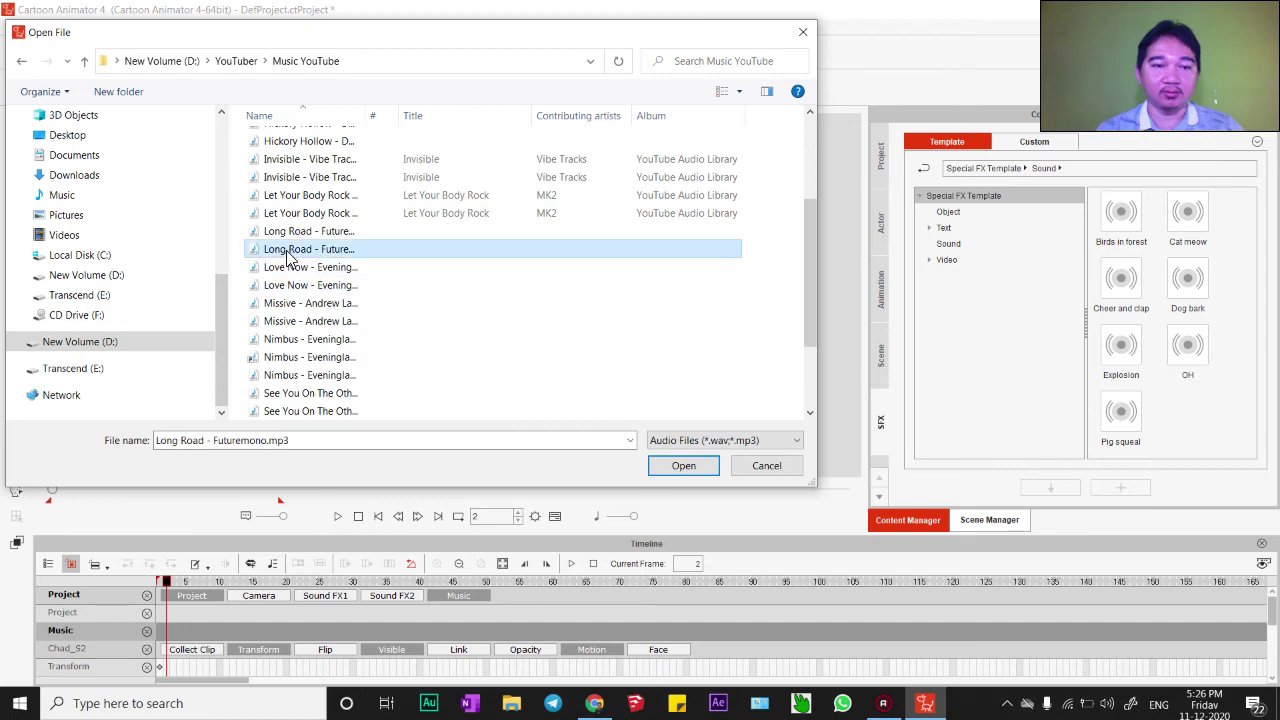
click(690, 468)
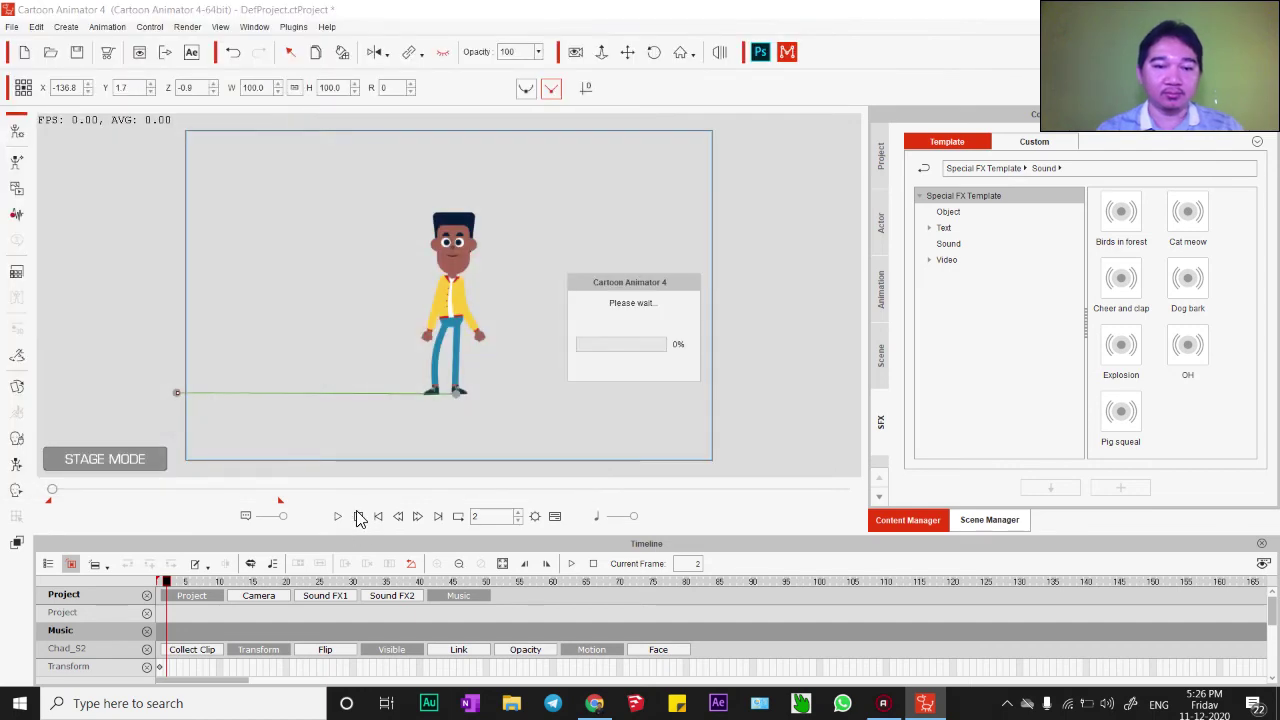
- Break the Long Road - Futuremono music clip at frame 131 and move the second piece to the timeline's start in place of the first
key(space)
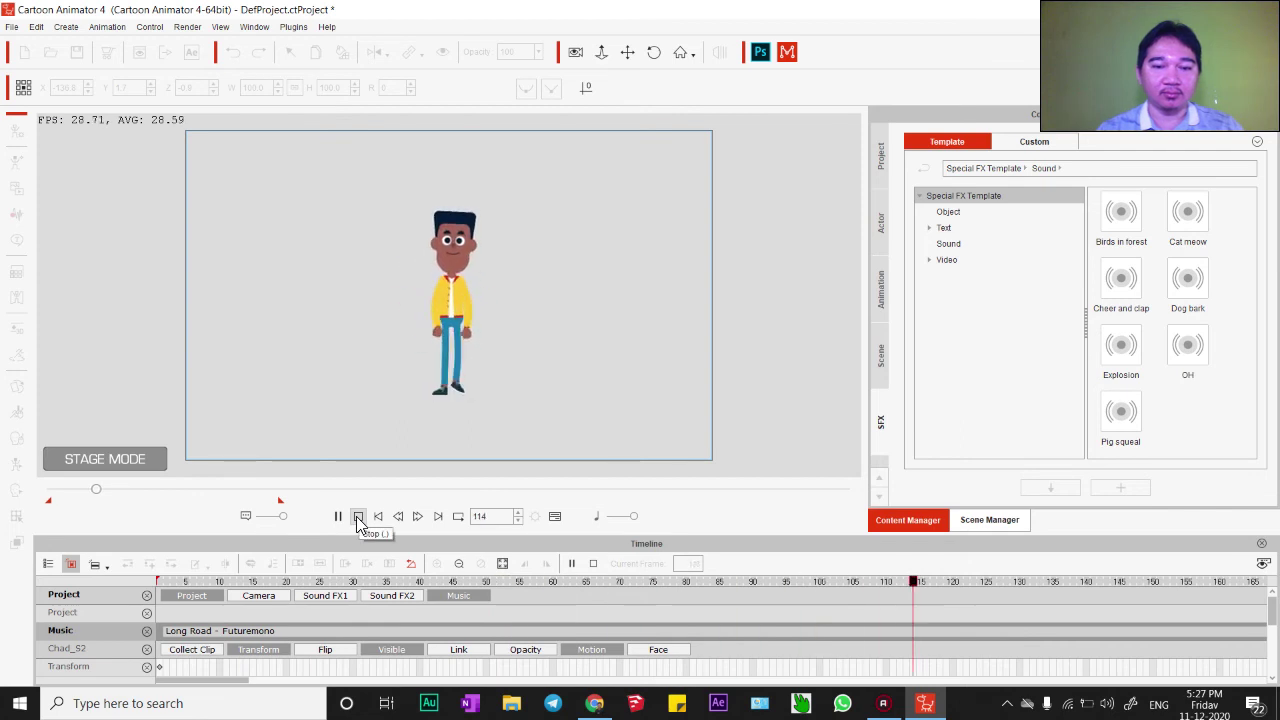
click(935, 633)
key(space)
click(1024, 632)
key(space)
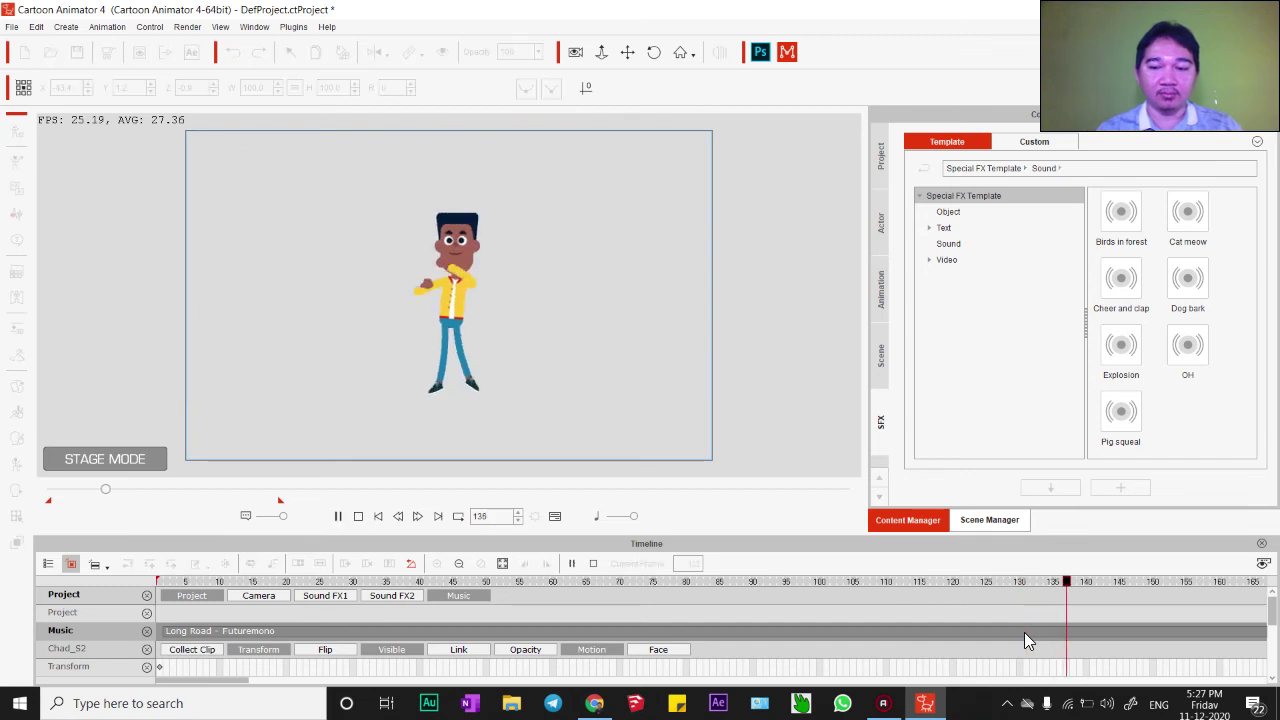
click(1022, 632)
right_click(1022, 632)
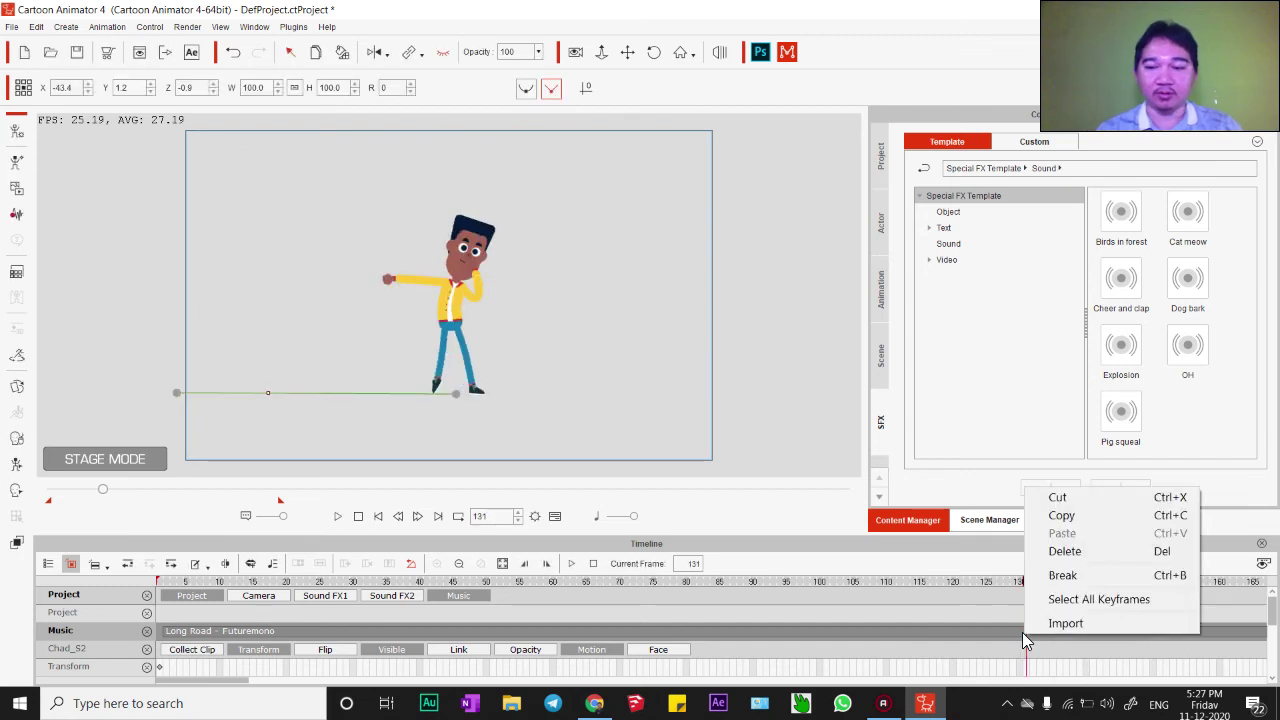
click(1060, 576)
click(874, 630)
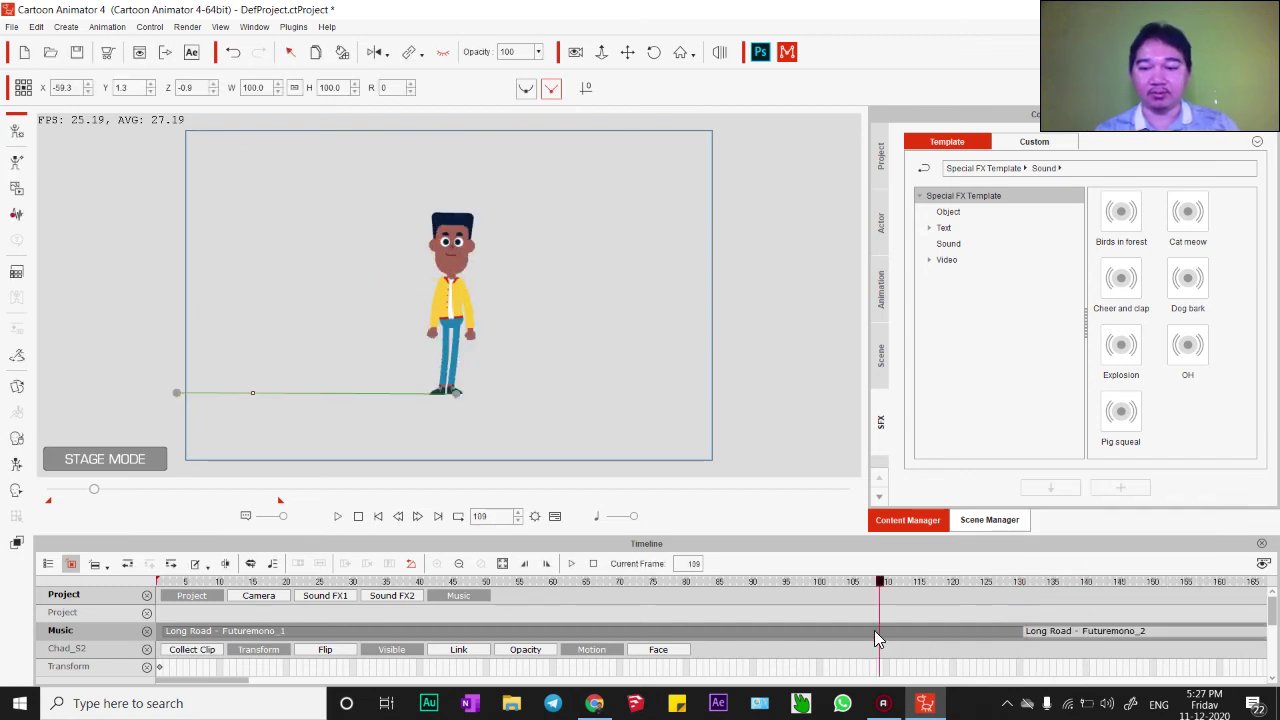
drag(1030, 631, 165, 632)
- Set the music clip's Fade In and Fade Out to 31% and play the scene
double_click(180, 632)
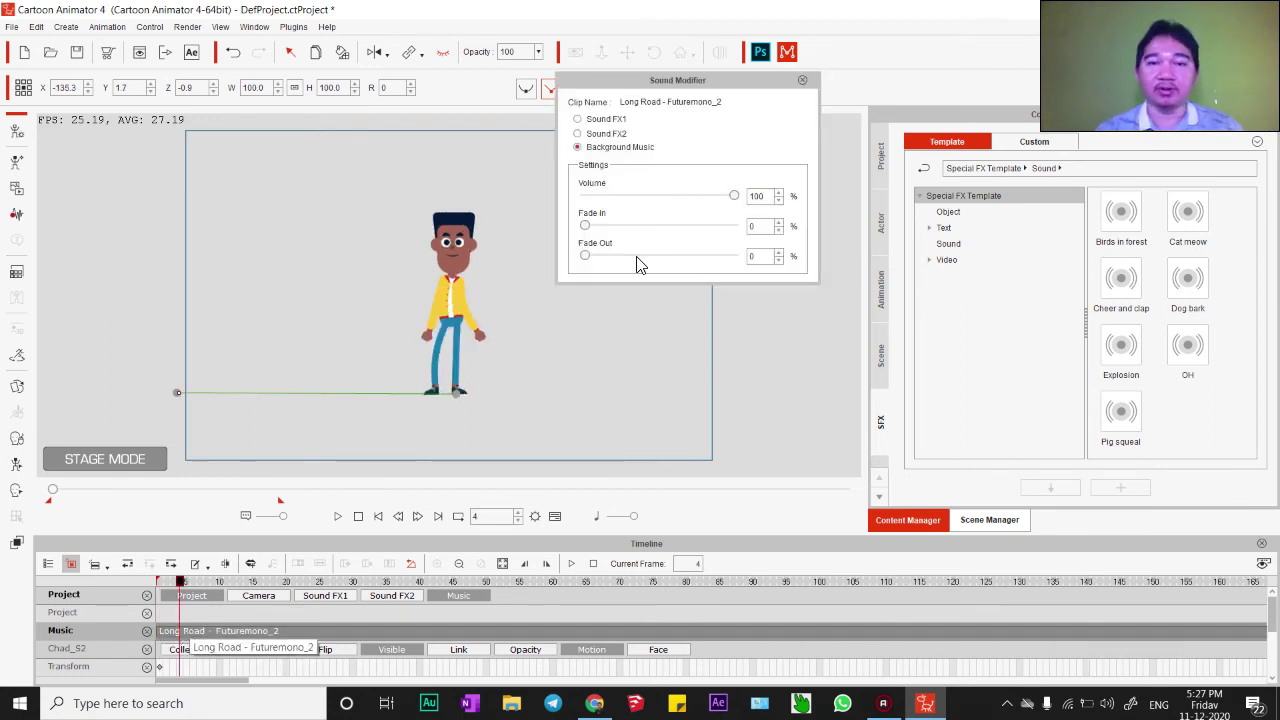
drag(585, 226, 680, 261)
click(802, 81)
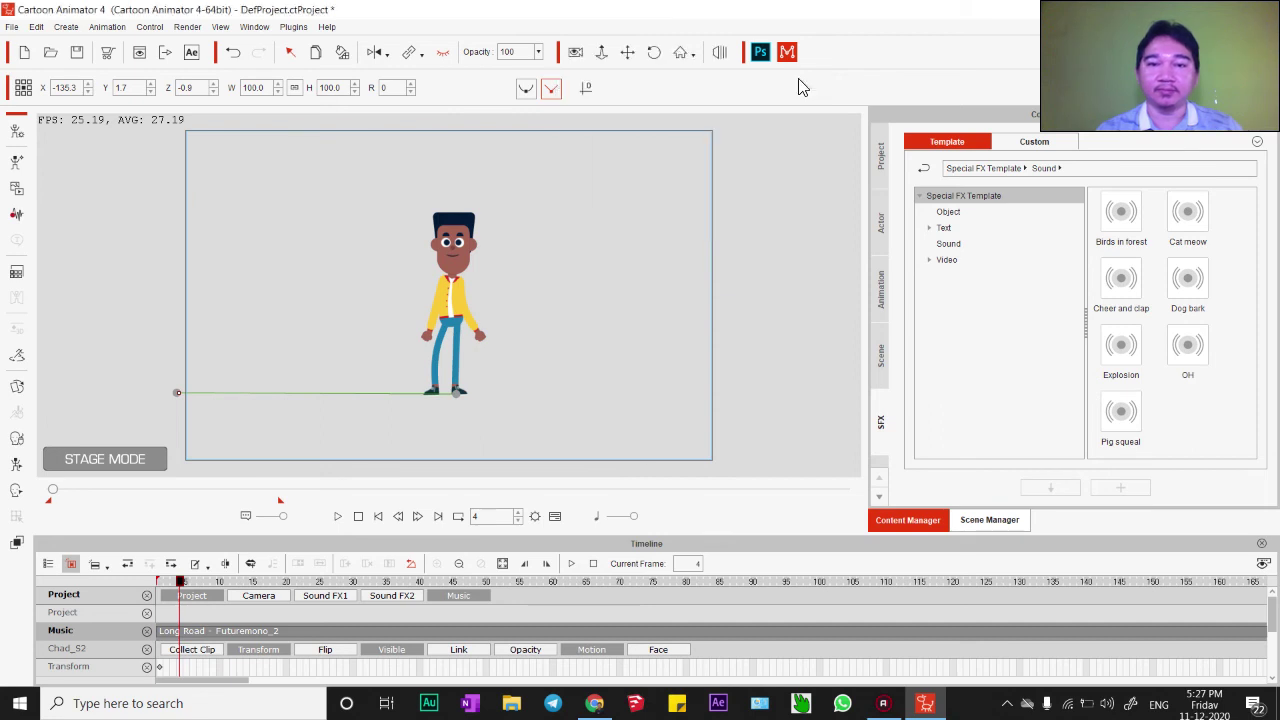
click(337, 516)
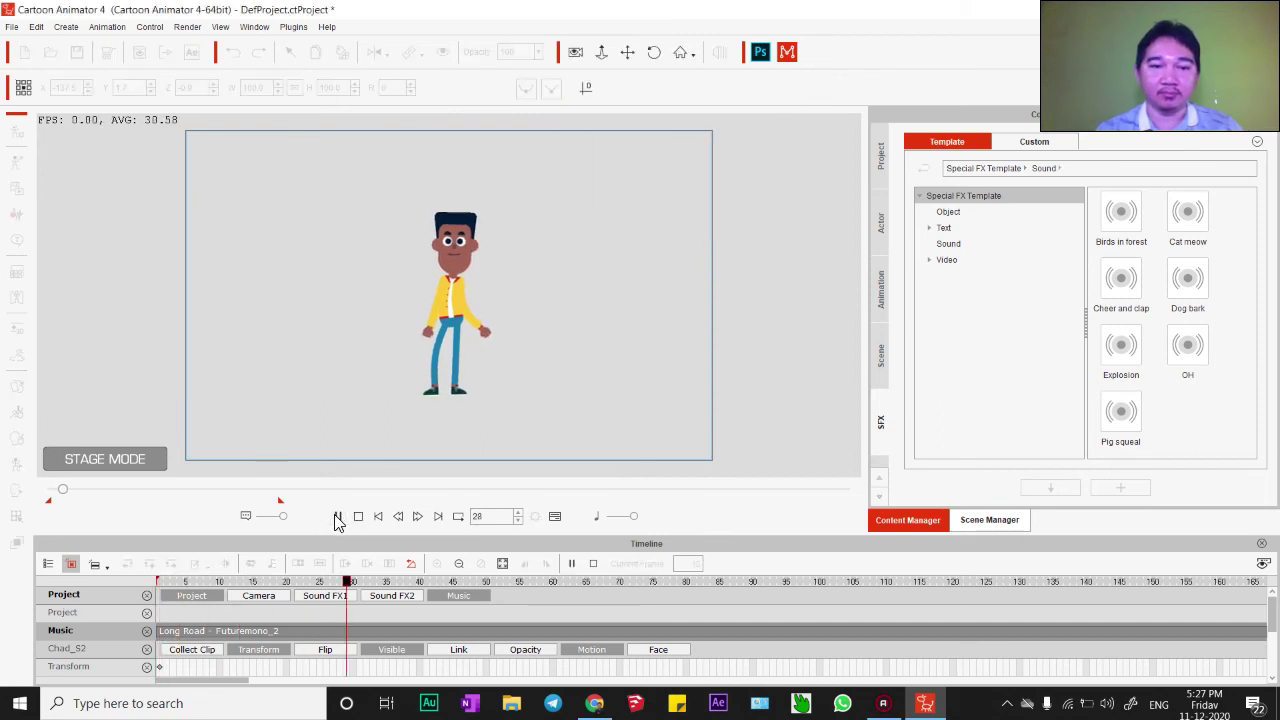
- Set the music clip's Fade In to 10% and replay the scene from the start
double_click(352, 630)
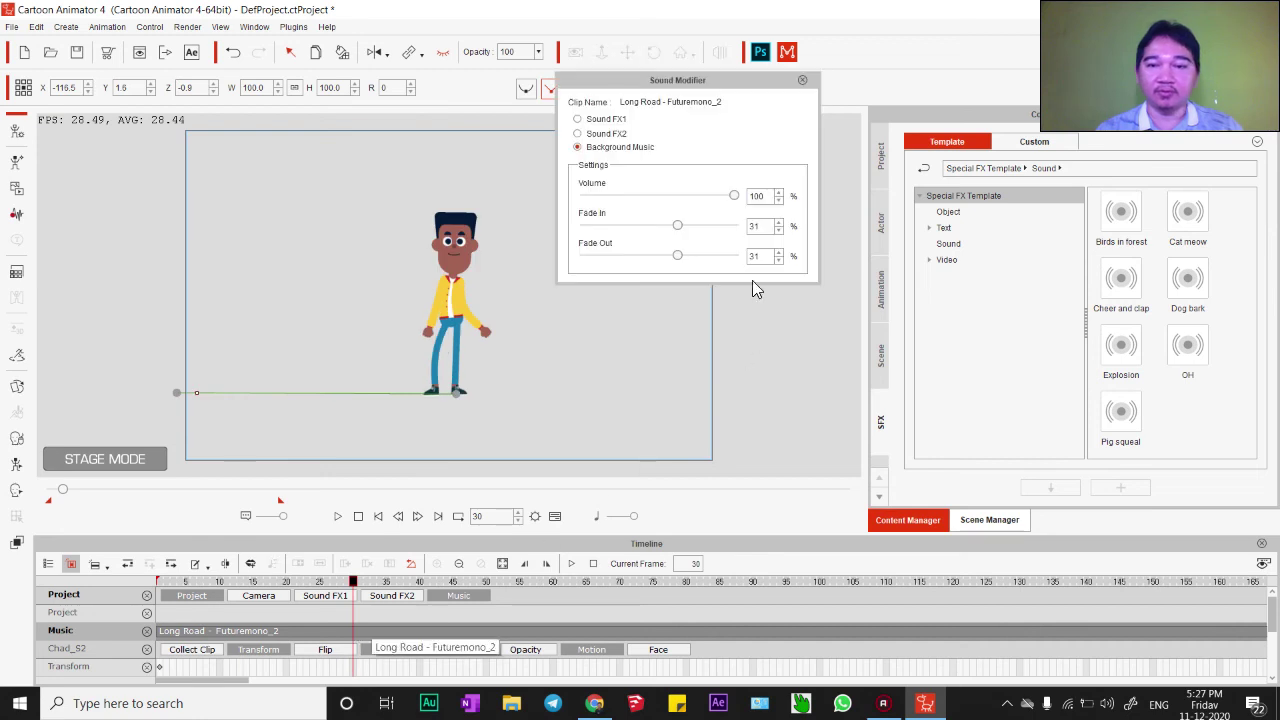
drag(683, 230, 600, 240)
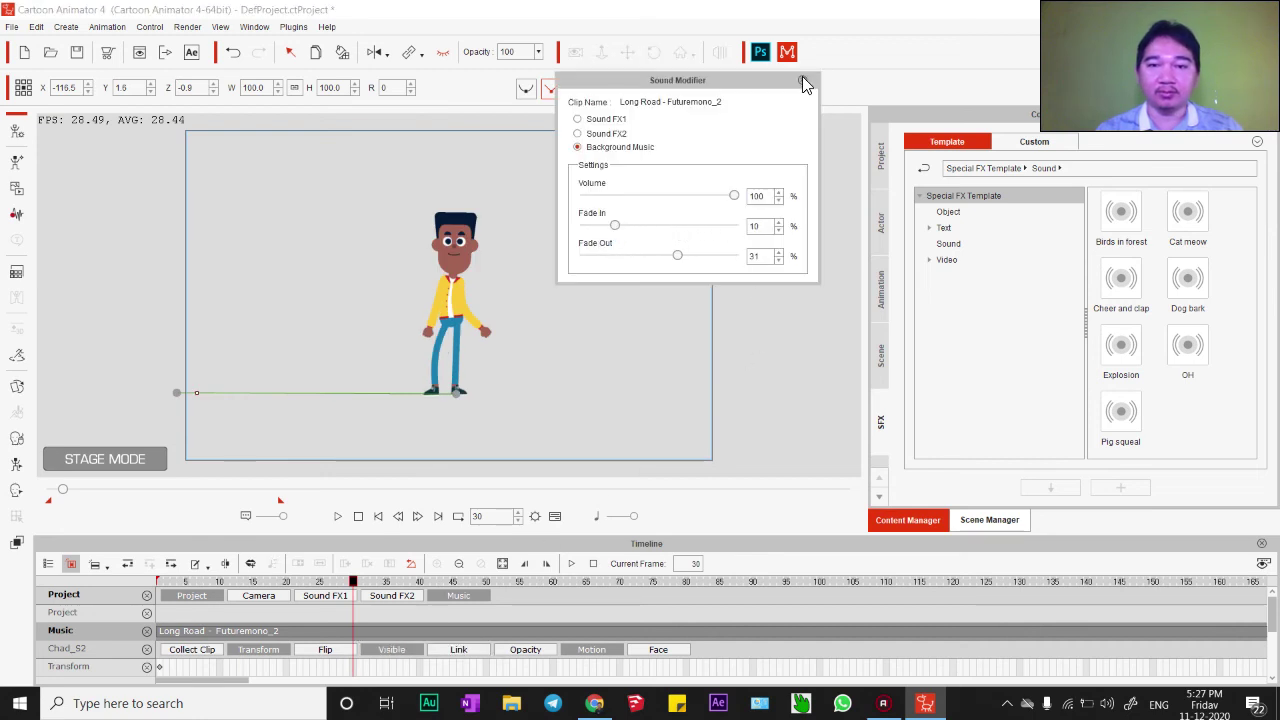
click(802, 78)
click(338, 516)
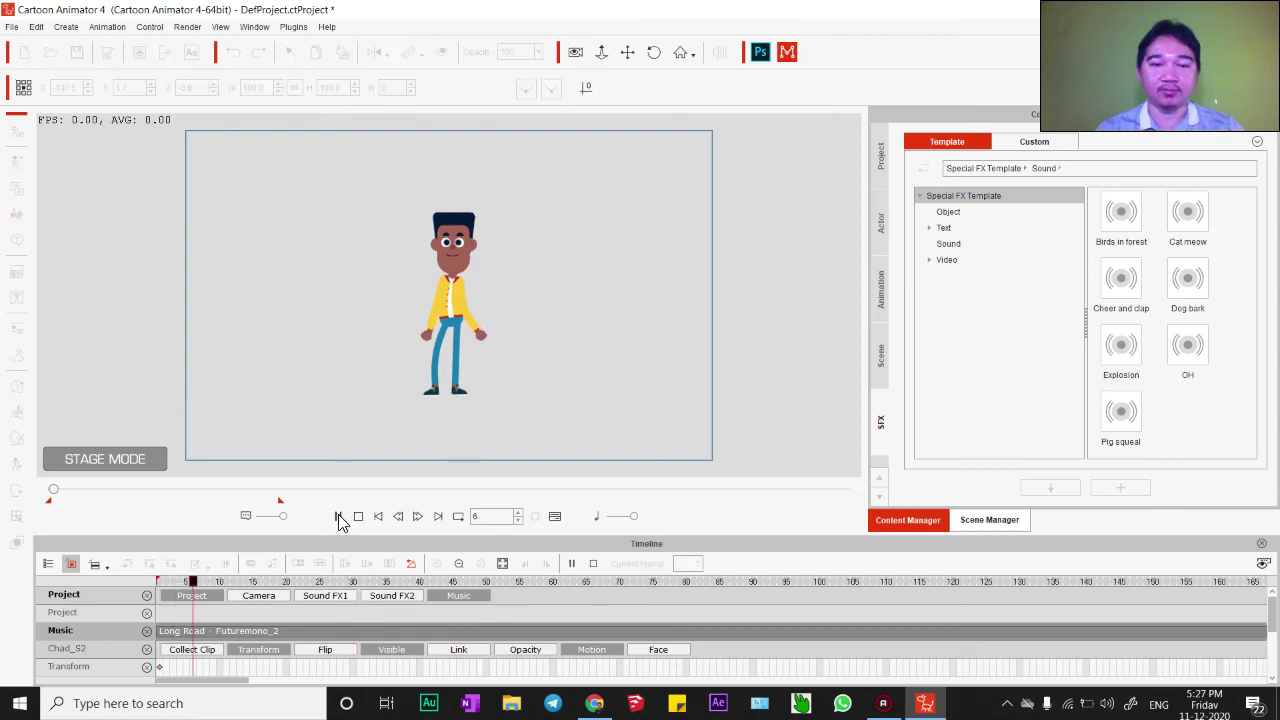